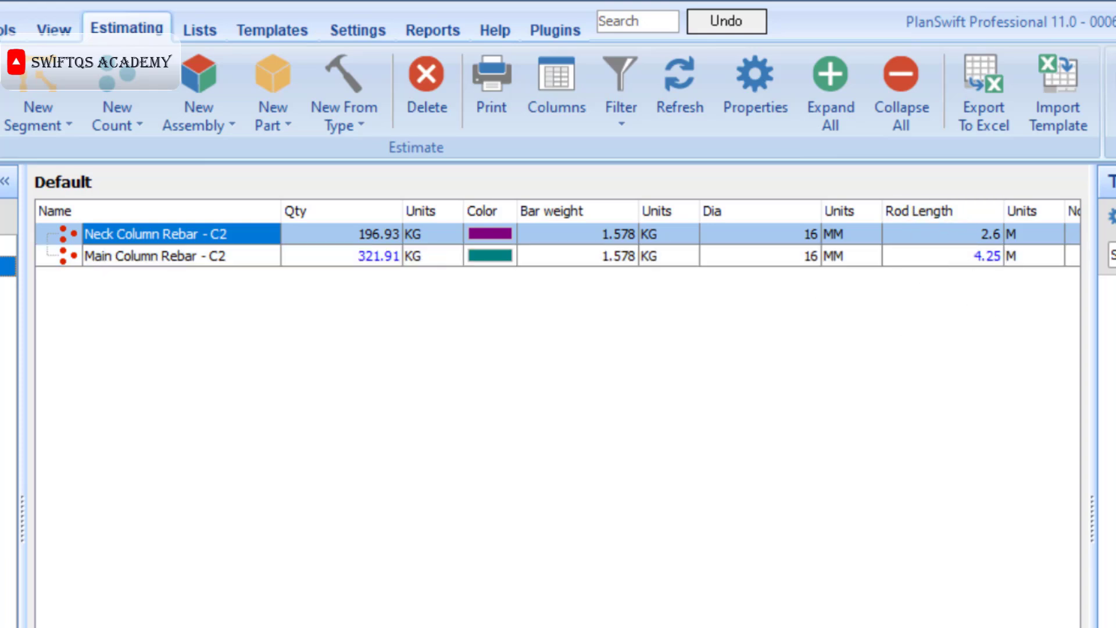
left_click_drag(692, 627, 835, 627)
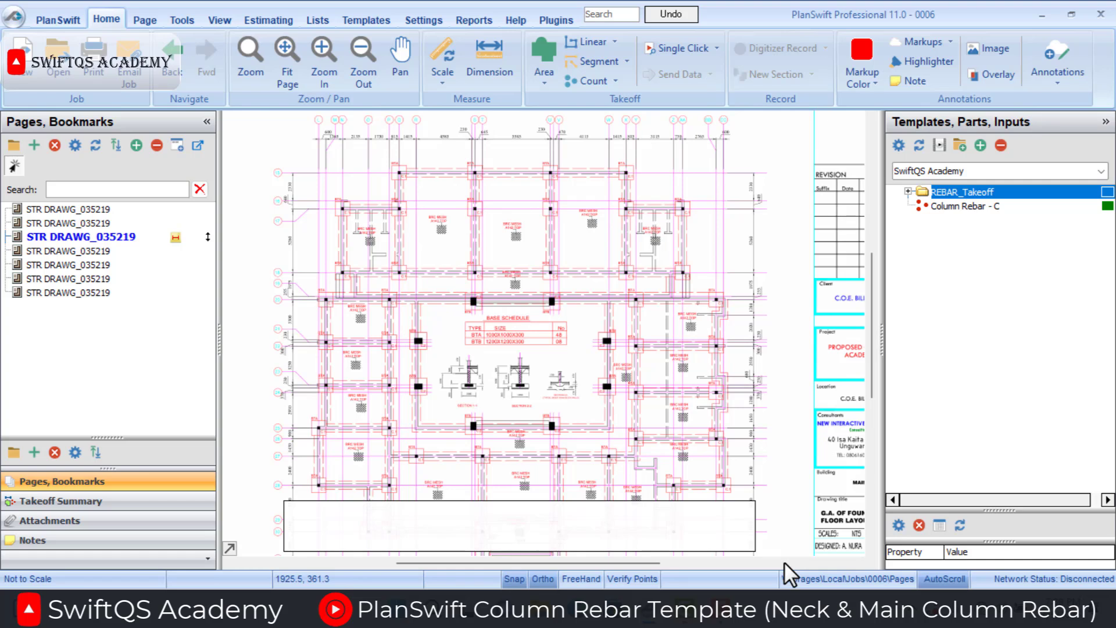
Start a takeoff from the Column Rebar - C template and name it "Neck Column Rebar - C2"
double_click(895, 207)
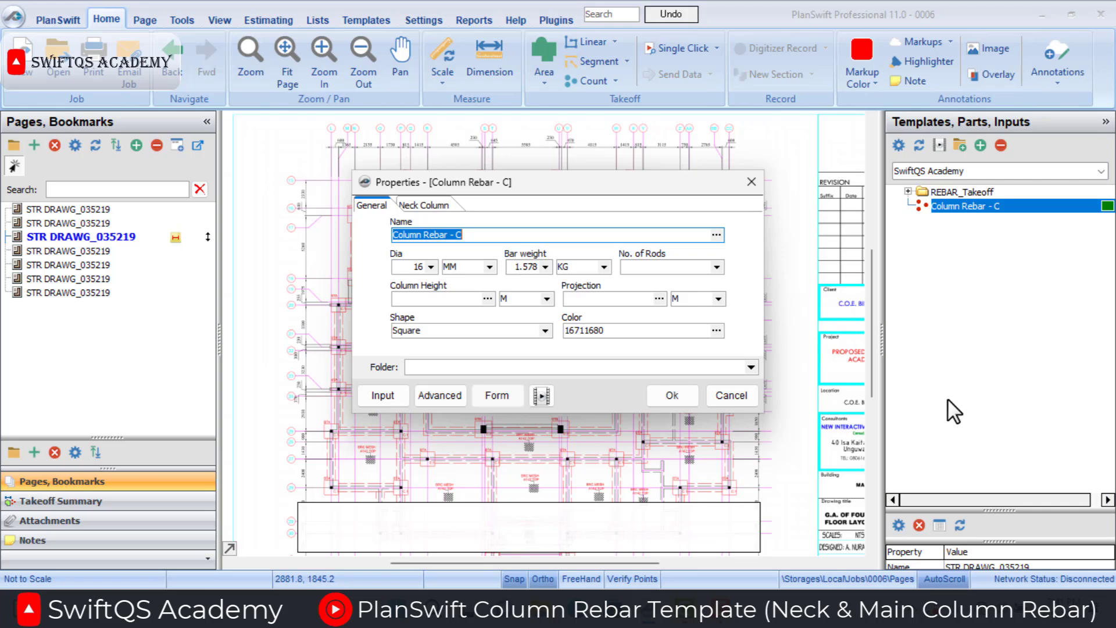
left_click(526, 234)
type("2")
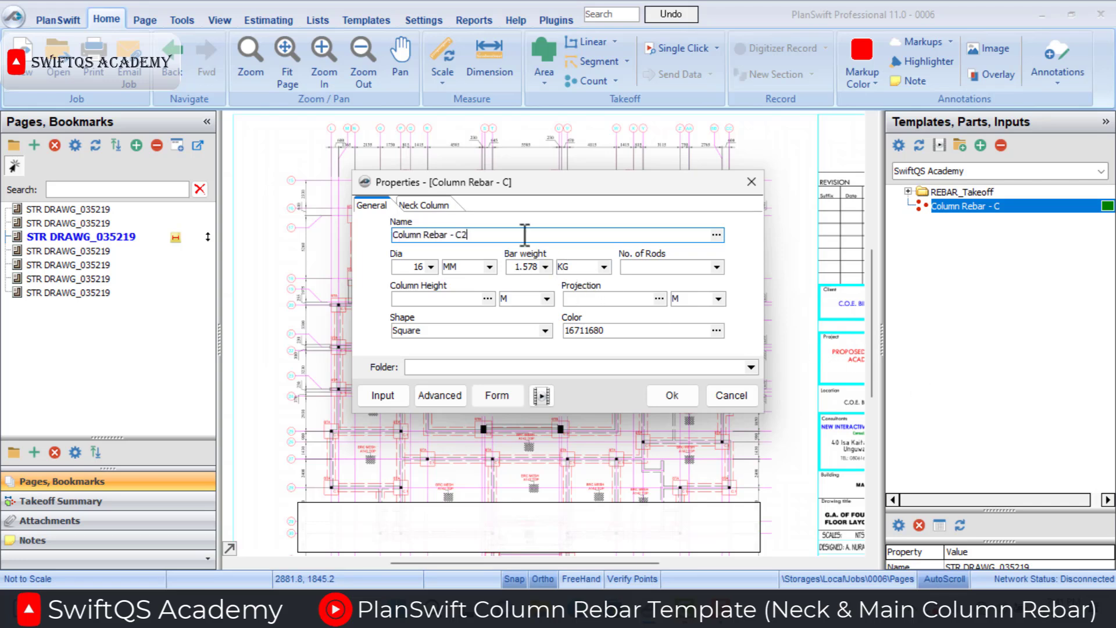
left_click(394, 234)
type("Neck")
Set the neck column rebar's diameter to 16 mm, bar weight to 1.578 kg and number of rods to 6
left_click(429, 265)
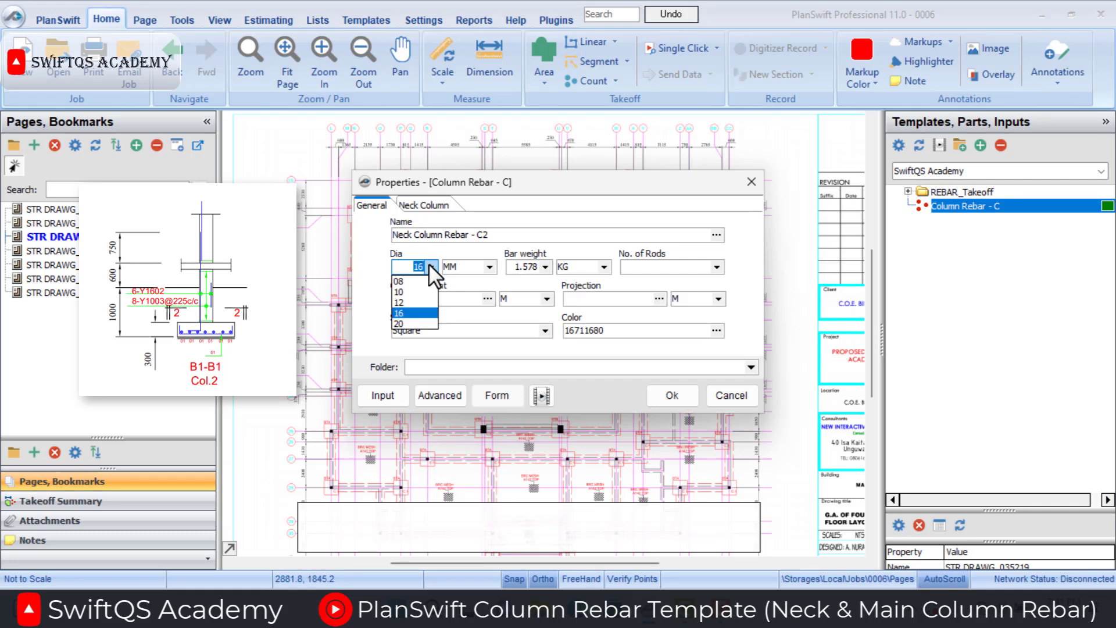
left_click(409, 312)
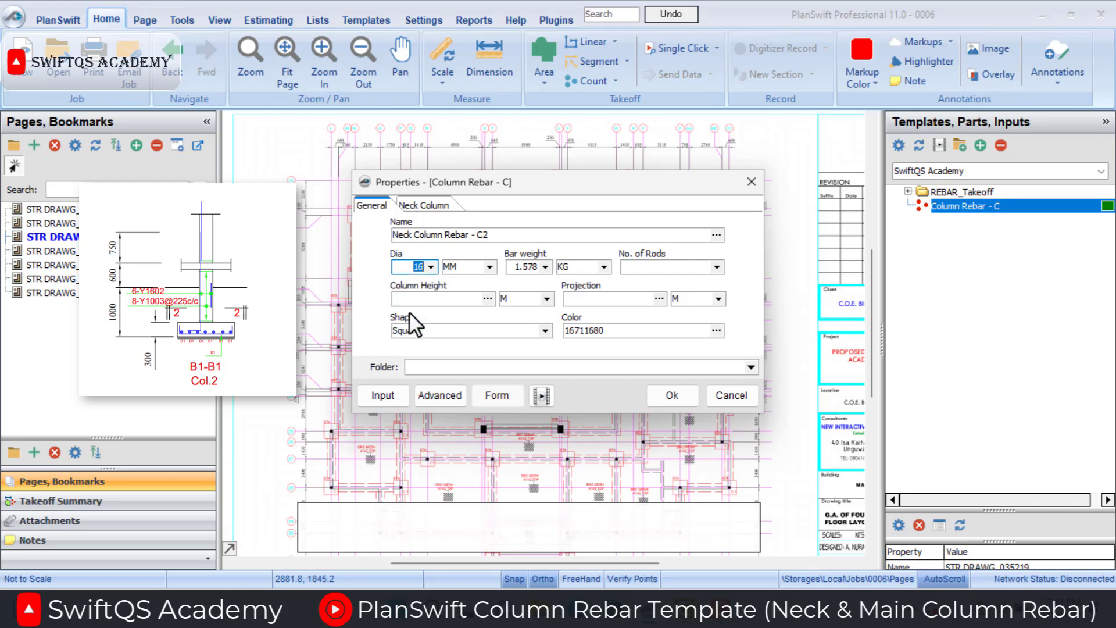
left_click(545, 266)
left_click(531, 319)
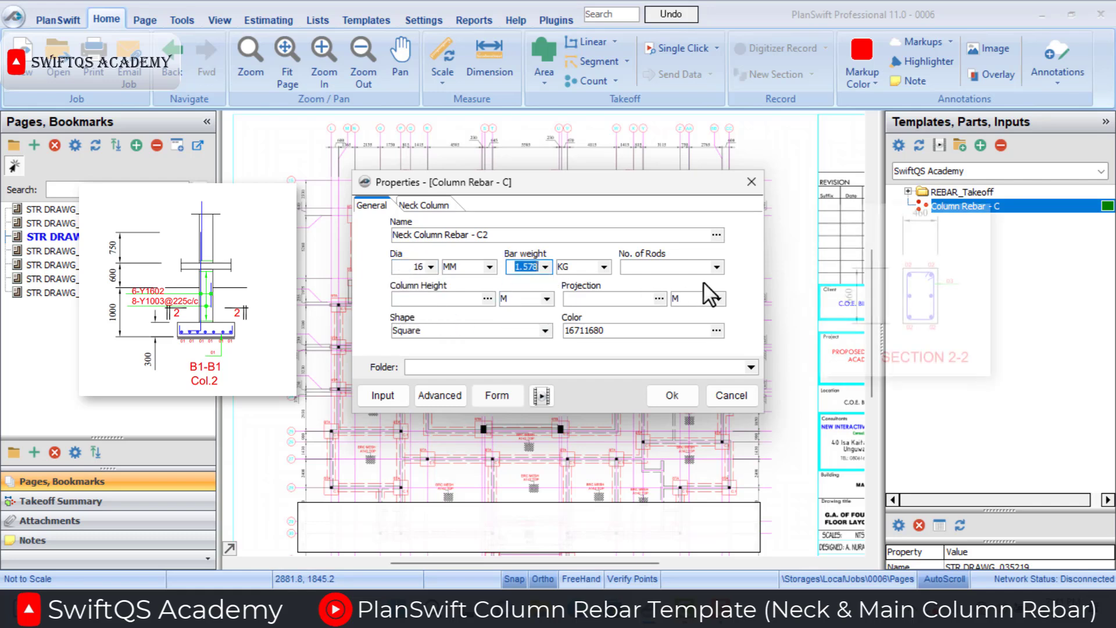
left_click(717, 266)
left_click(646, 302)
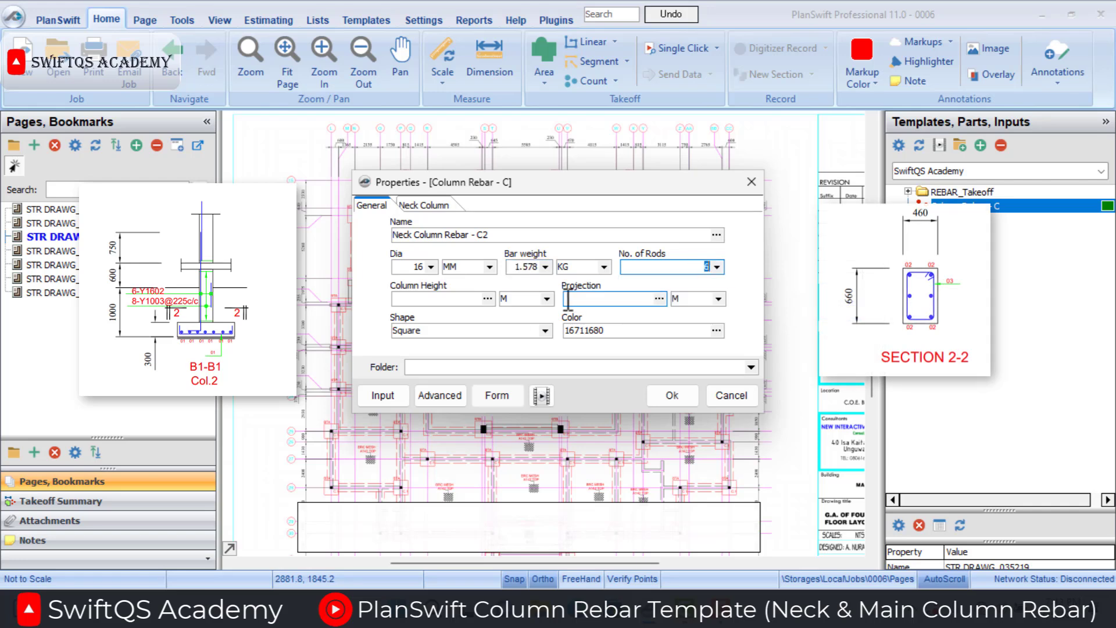
Set the neck column rebar's column height to 1.6 m and projection to 0.75 m
left_click(439, 299)
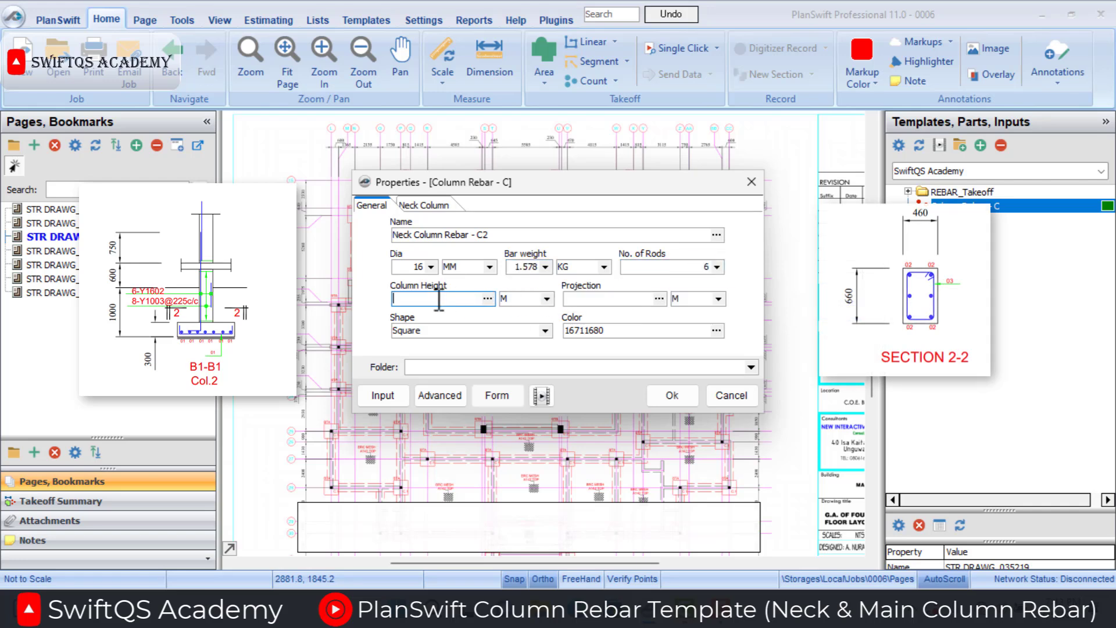
type("1.6")
left_click(571, 299)
type("0.75")
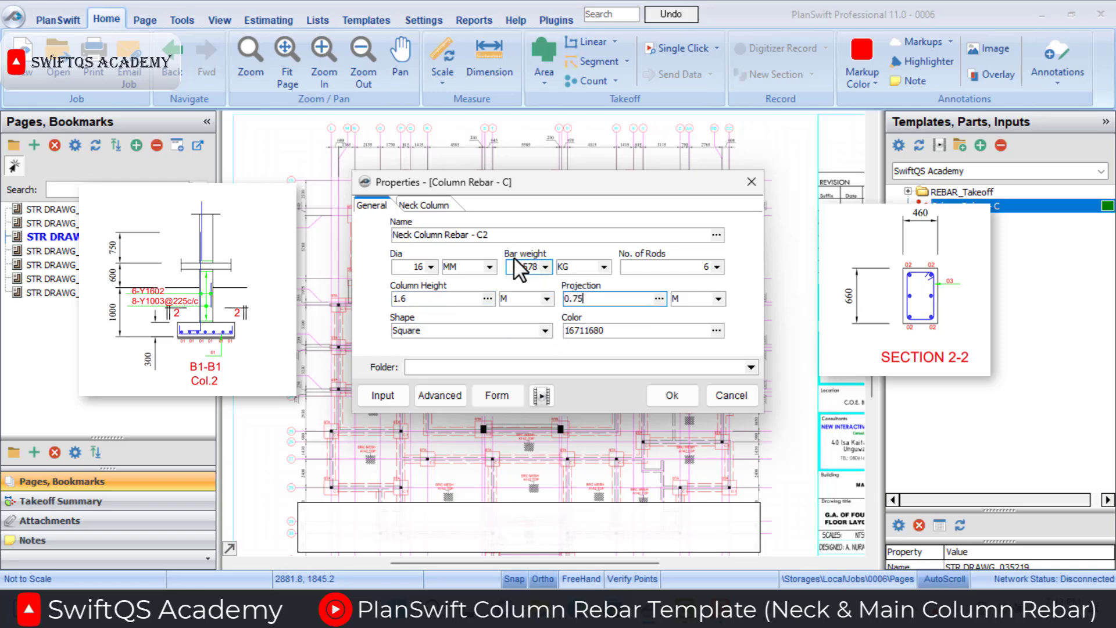
Set the neck column's horizontal bend to 0.3 m and base cover to 0.05 m, and accept the takeoff properties
left_click(433, 205)
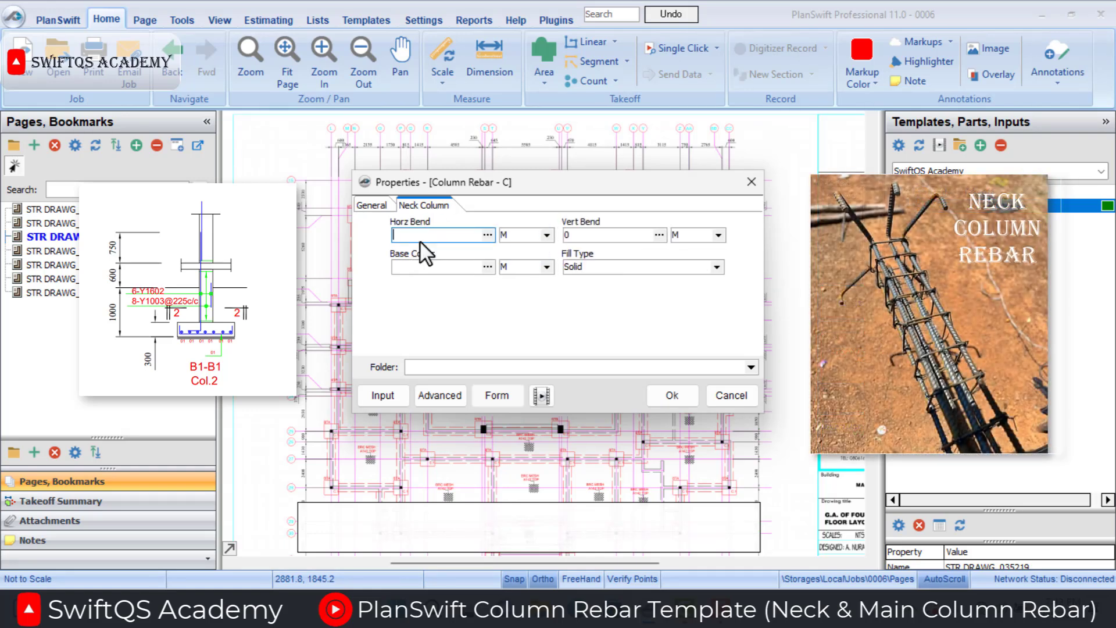
type("0.3")
left_click(577, 235)
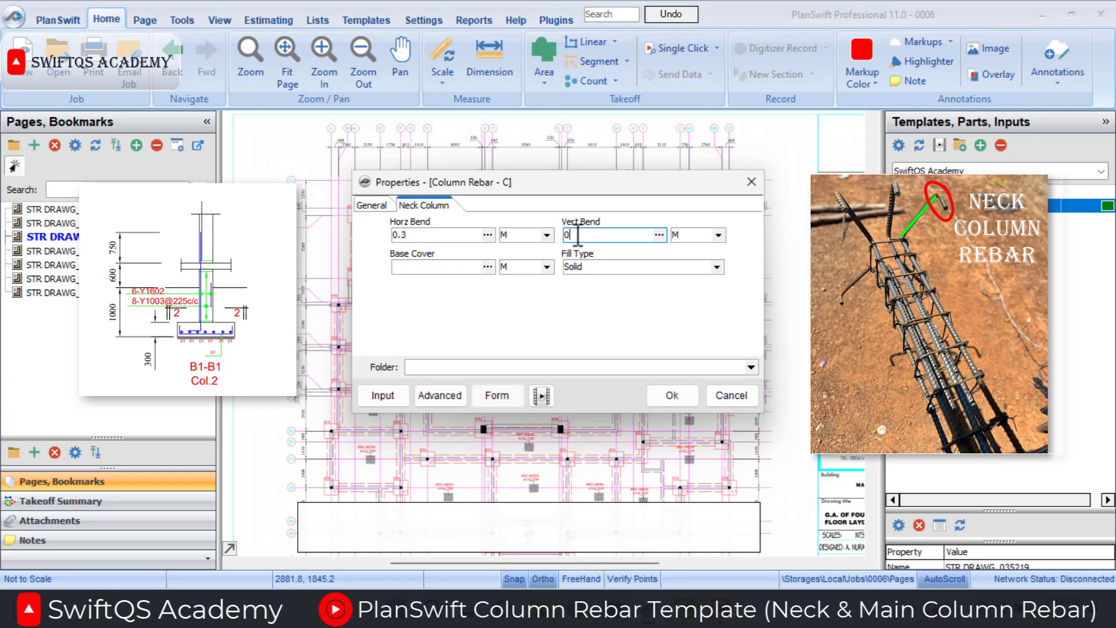
left_click(462, 232)
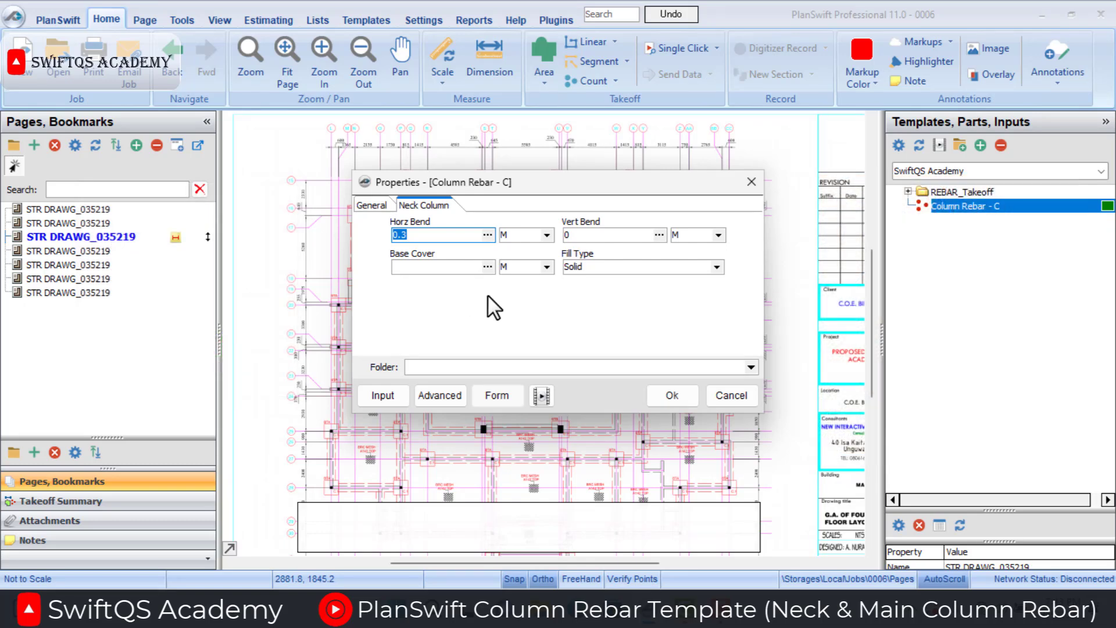
left_click(437, 267)
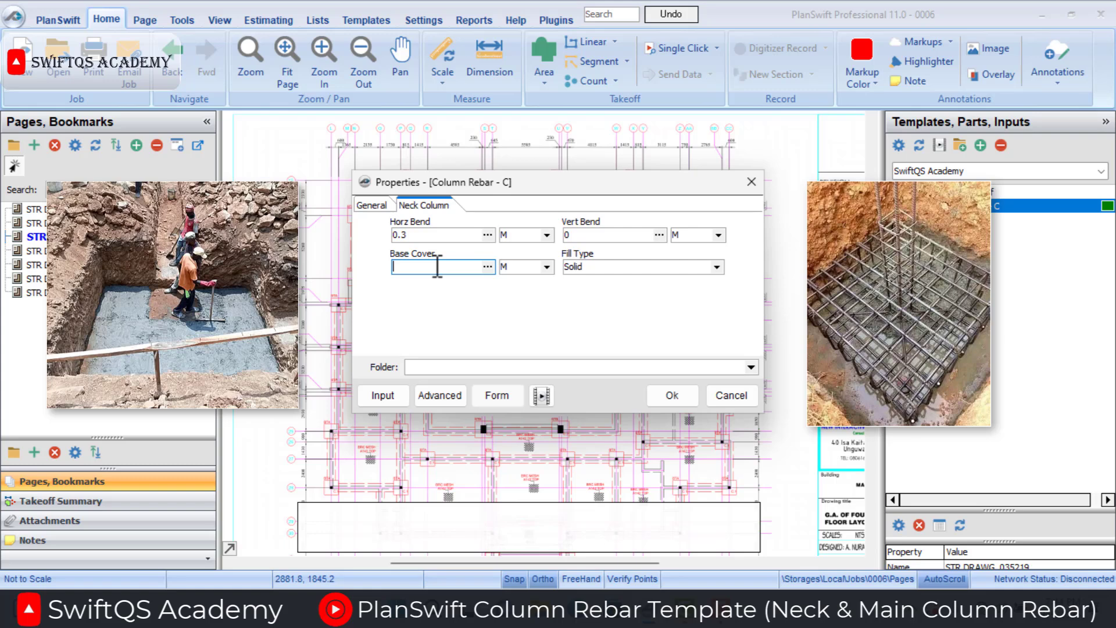
type("0.05")
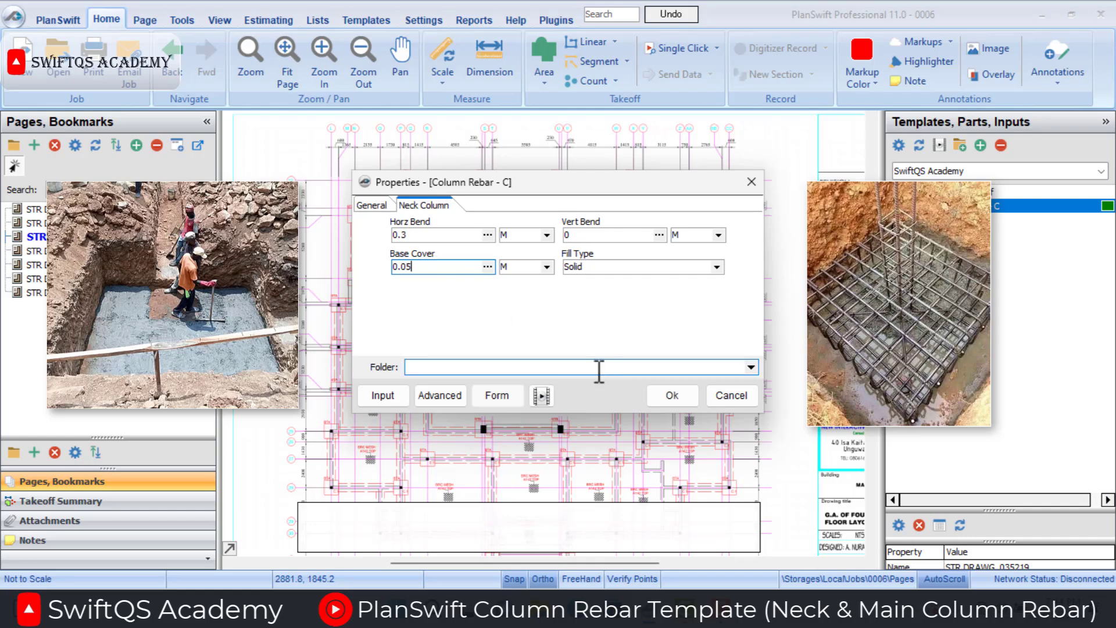
left_click(668, 394)
Count the eight large C2 columns around the central bay for the neck column rebar and stop recording
left_click(483, 307)
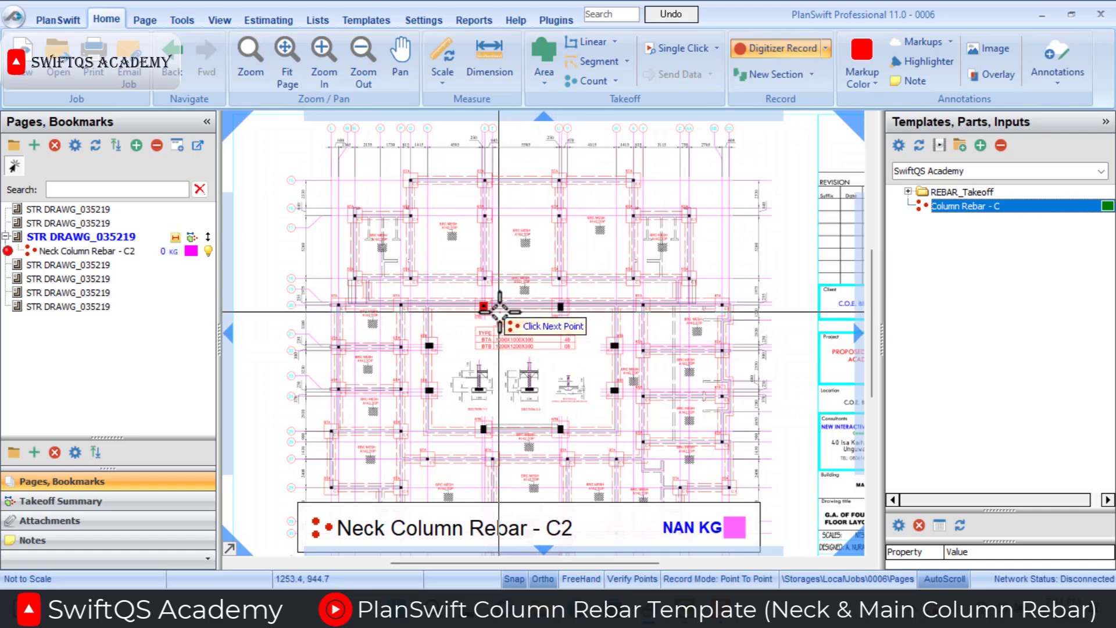
left_click(560, 307)
left_click(615, 346)
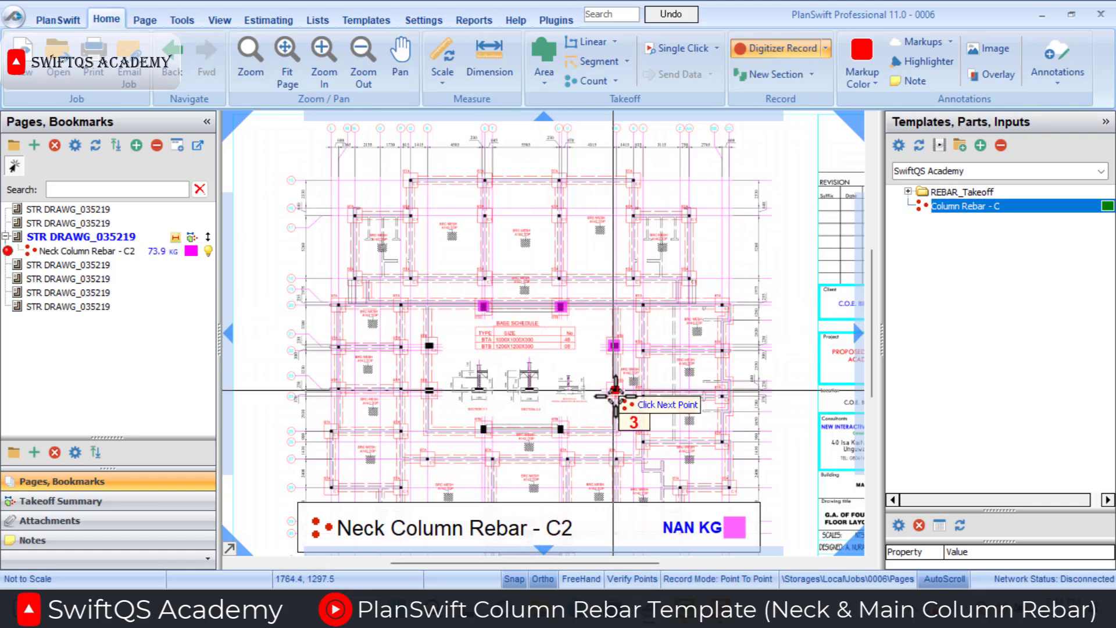
left_click(615, 390)
left_click(560, 428)
left_click(483, 428)
left_click(430, 390)
left_click(430, 345)
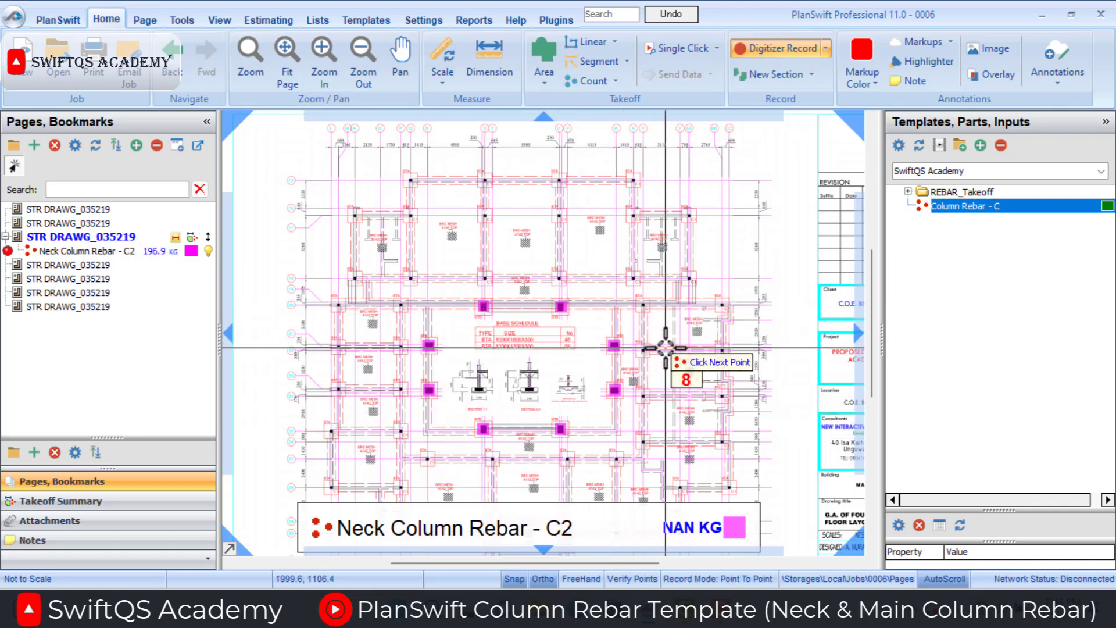
right_click(668, 356)
left_click(706, 385)
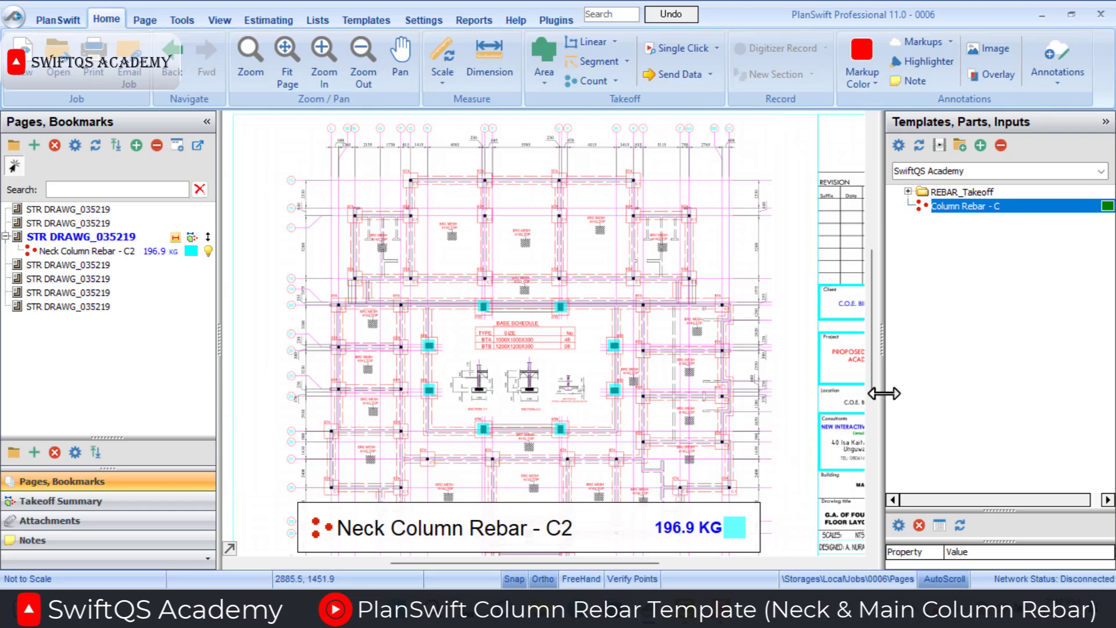
Start another takeoff from the Column Rebar - C template and name it "Main Column Rebar - C2"
left_click(894, 207)
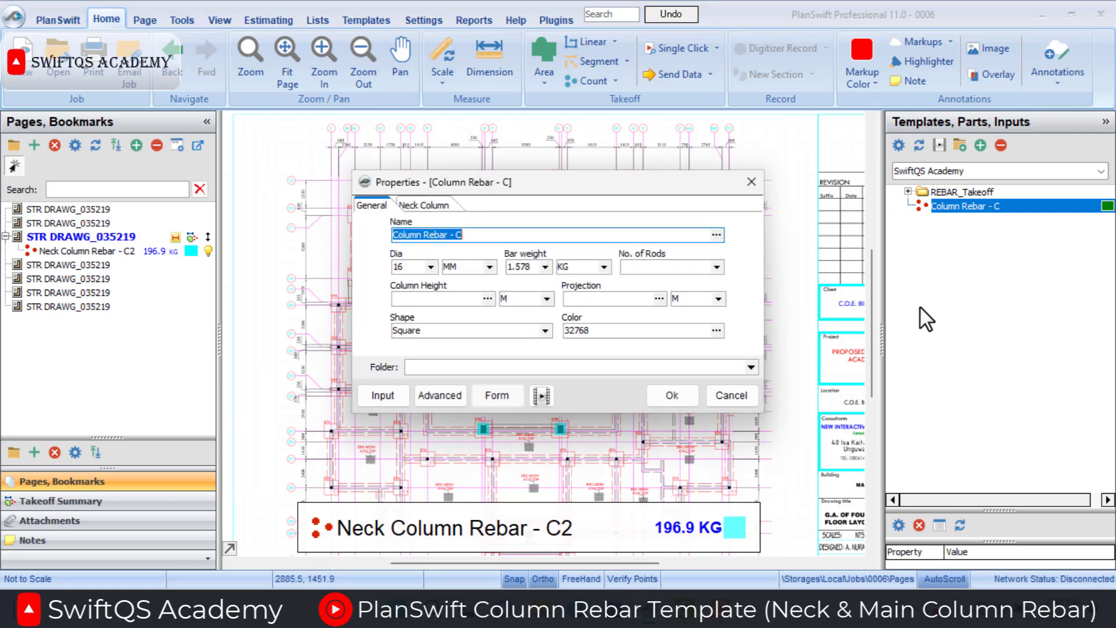
key("End")
type("2")
key("Home")
type("Main")
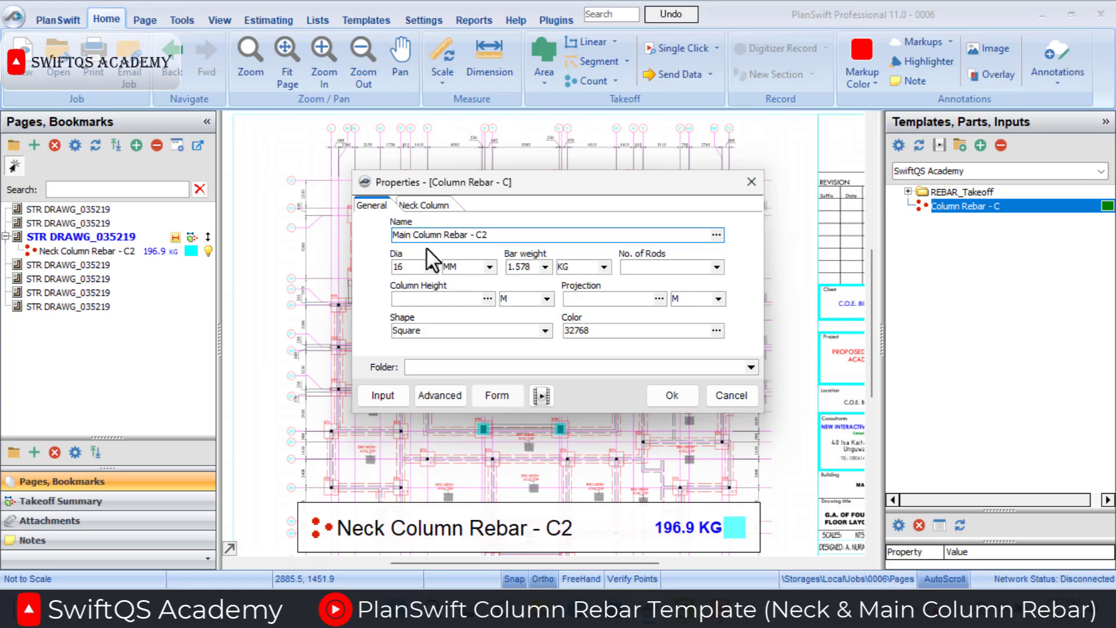
Set the main column rebar's diameter to 16 mm, bar weight to 1.578 kg and number of rods to 6
left_click(431, 267)
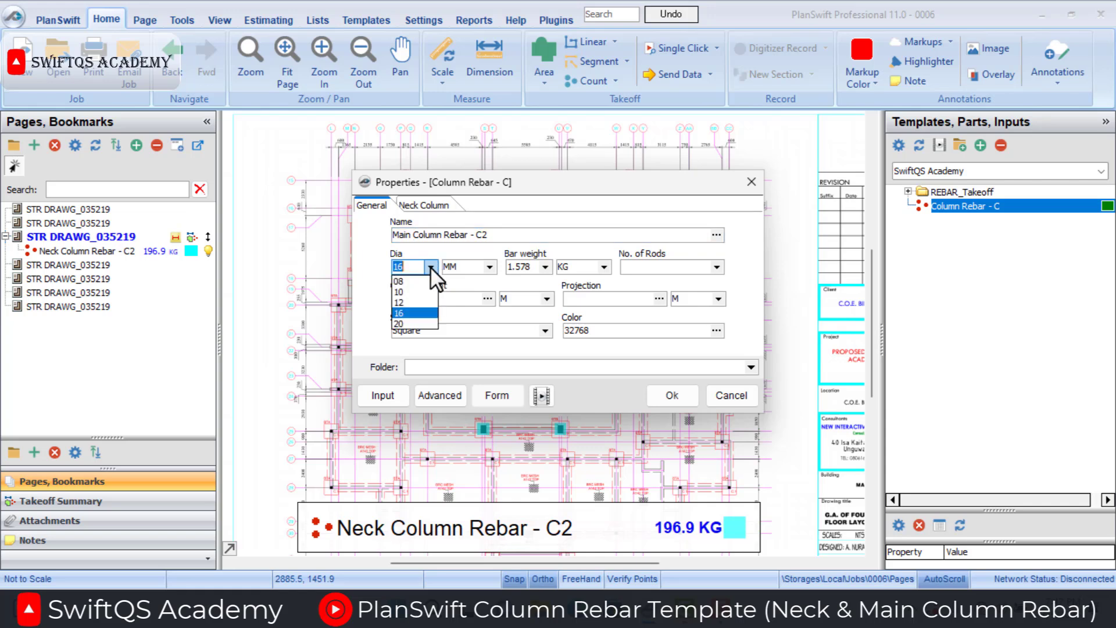
left_click(425, 312)
left_click(545, 266)
left_click(539, 311)
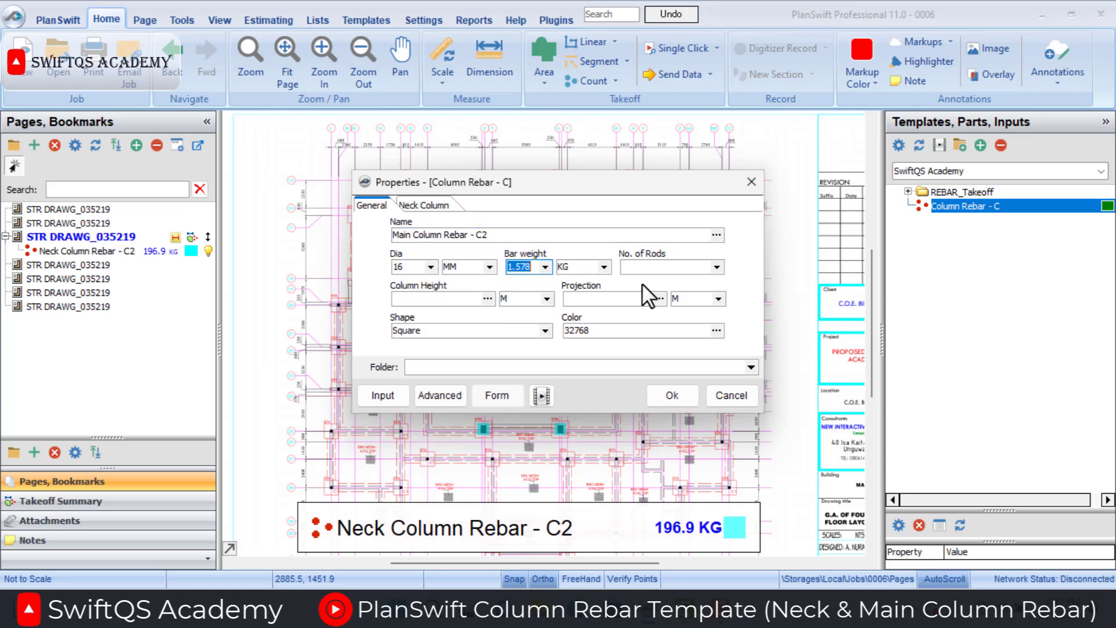
left_click(678, 272)
left_click(704, 271)
left_click(661, 289)
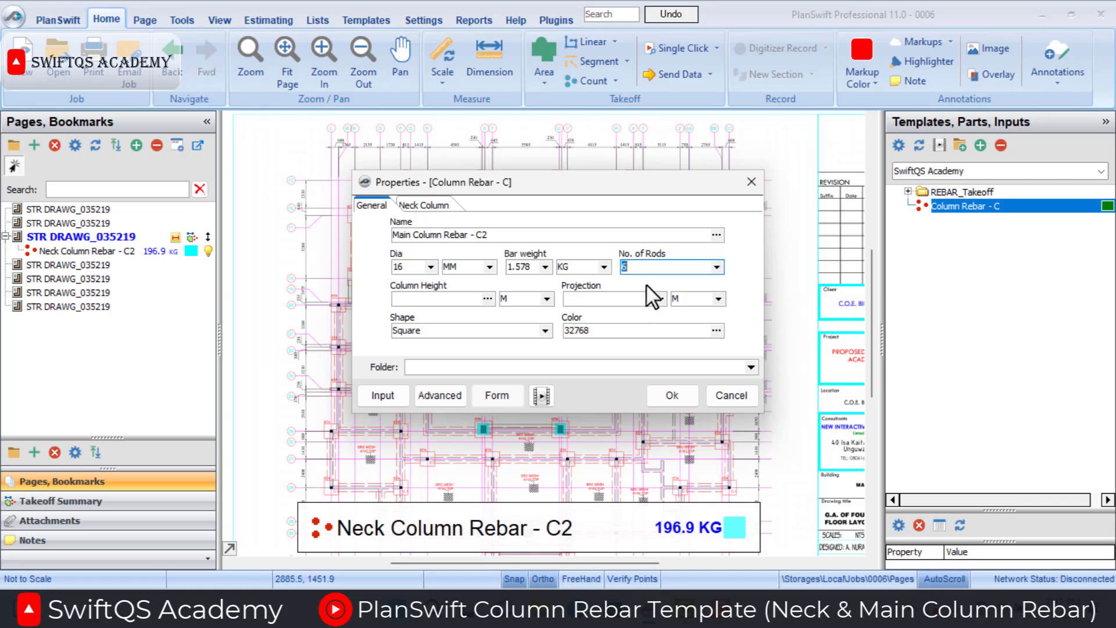
Set the main column rebar's column height to 3.5 m and projection to 0.75 m, and accept the properties
left_click(459, 300)
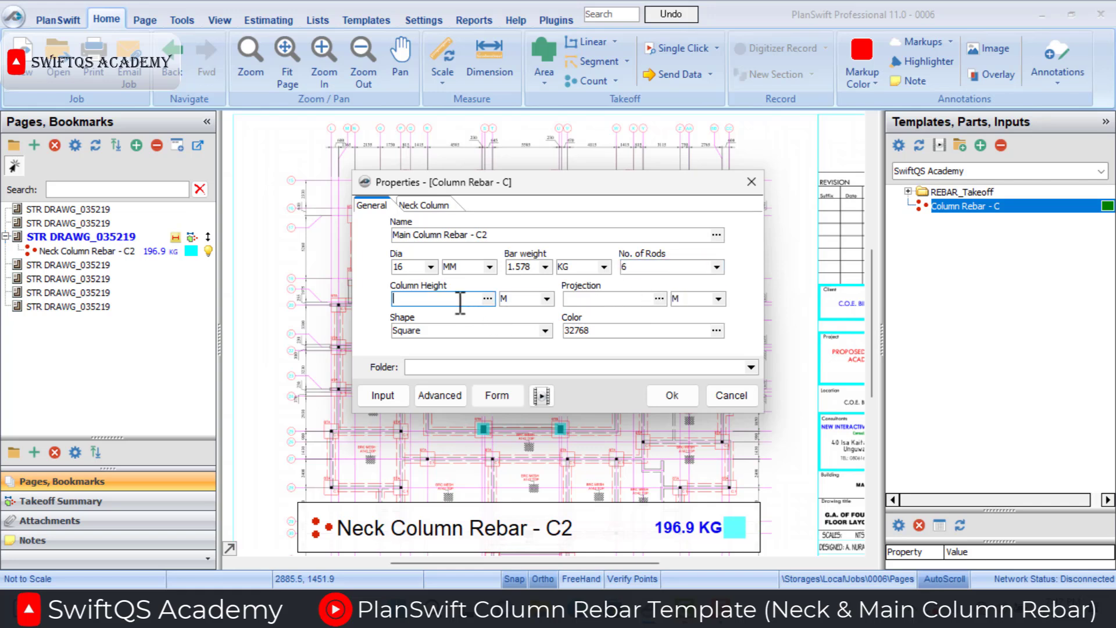
type("3.5")
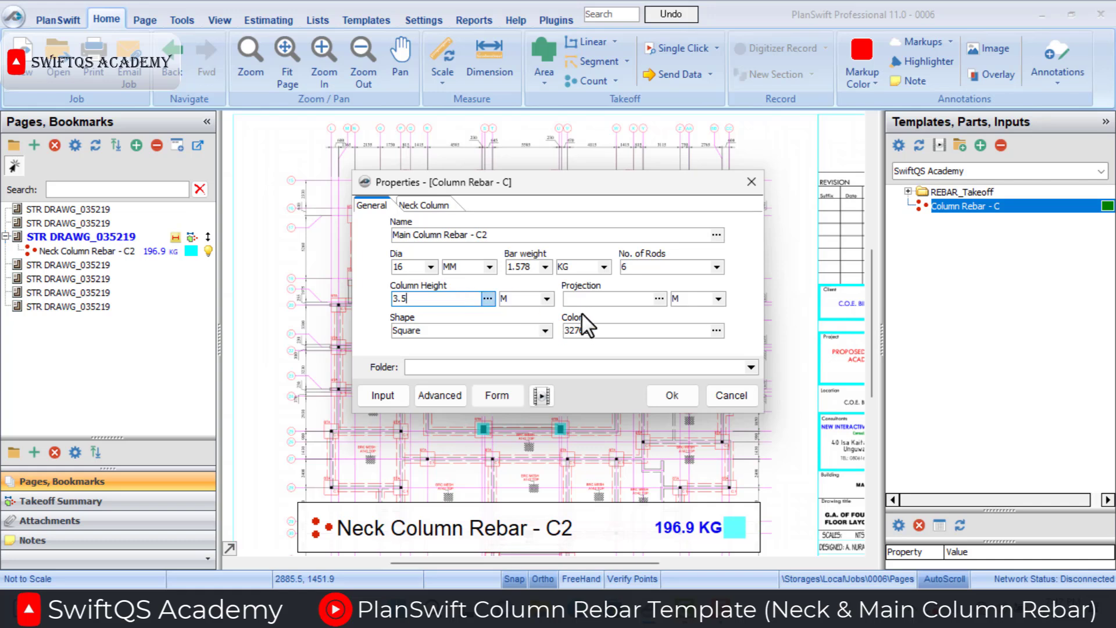
left_click(581, 298)
type("0.75")
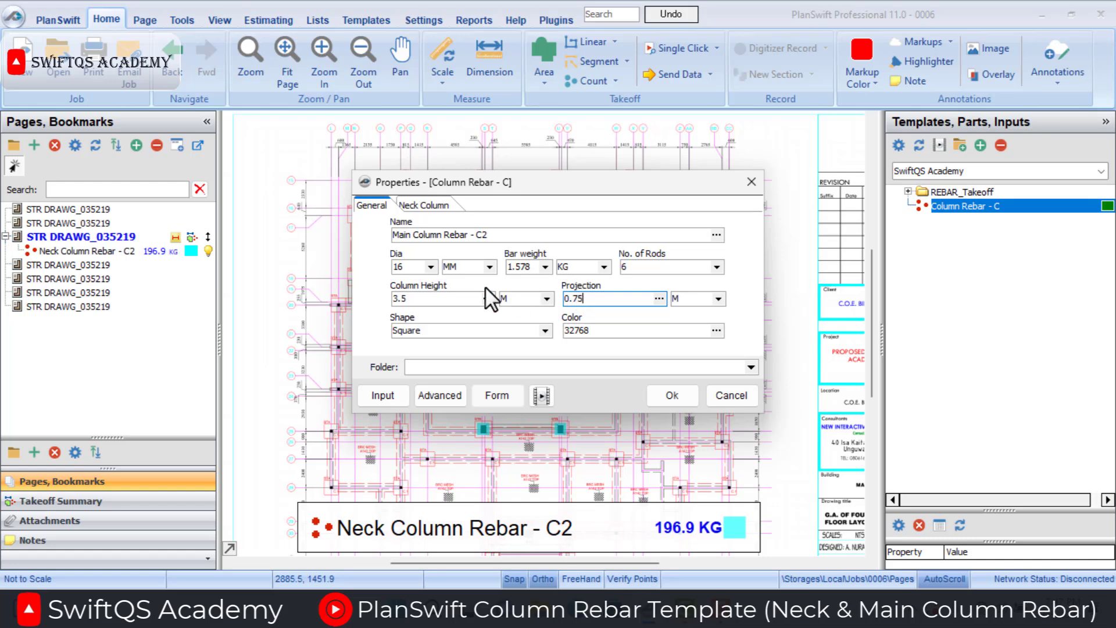
left_click(662, 395)
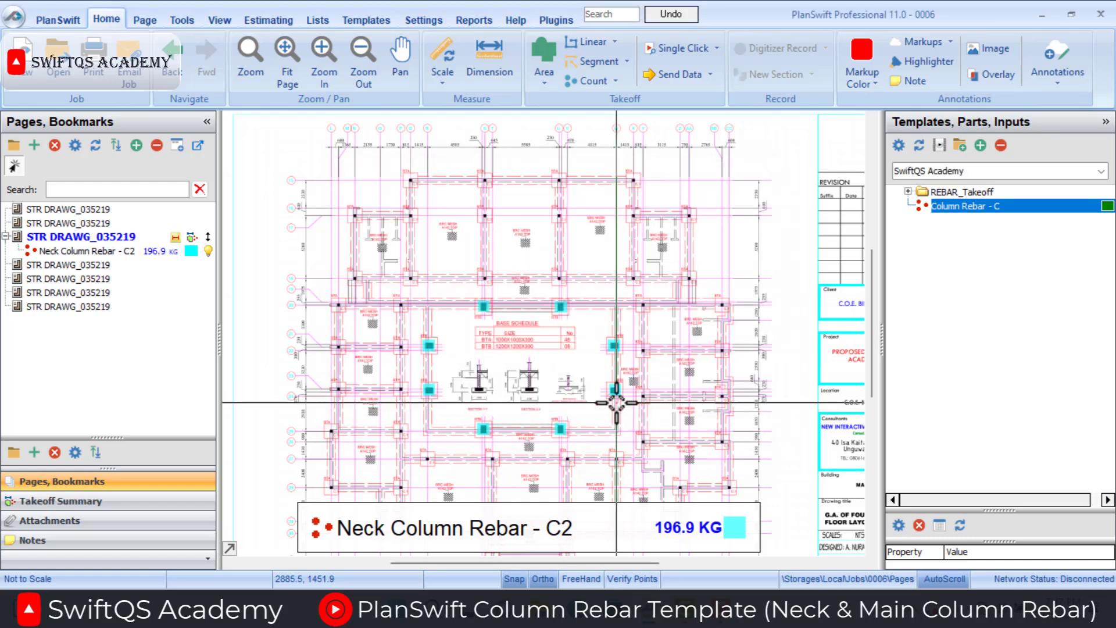
Count the same eight C2 columns around the central bay for the main column rebar and stop recording
left_click(484, 306)
left_click(560, 307)
left_click(614, 347)
left_click(615, 389)
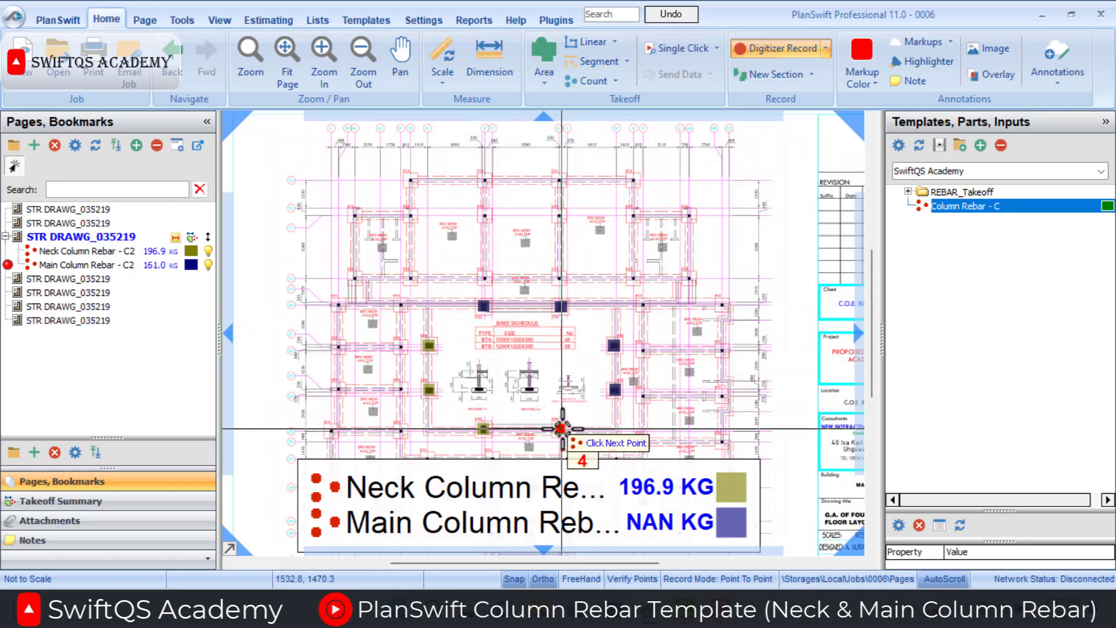
left_click(560, 429)
left_click(484, 430)
left_click(428, 390)
left_click(429, 345)
right_click(692, 368)
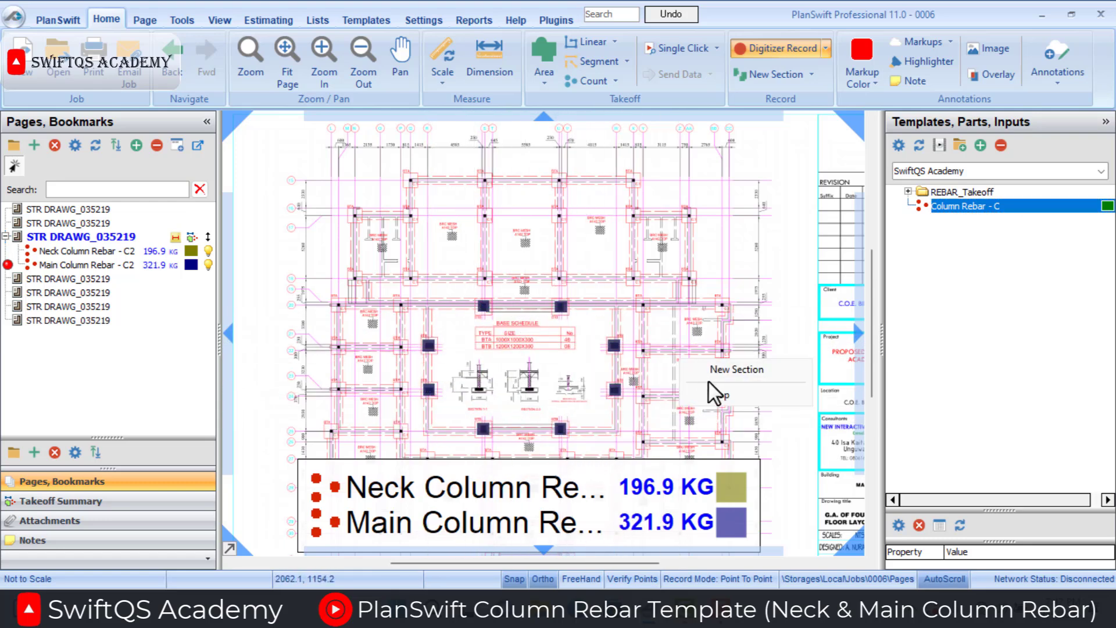
left_click(721, 395)
Examine the quantities, rod lengths and rod counts of both column rebar takeoffs in the estimate
left_click_drag(760, 459, 794, 481)
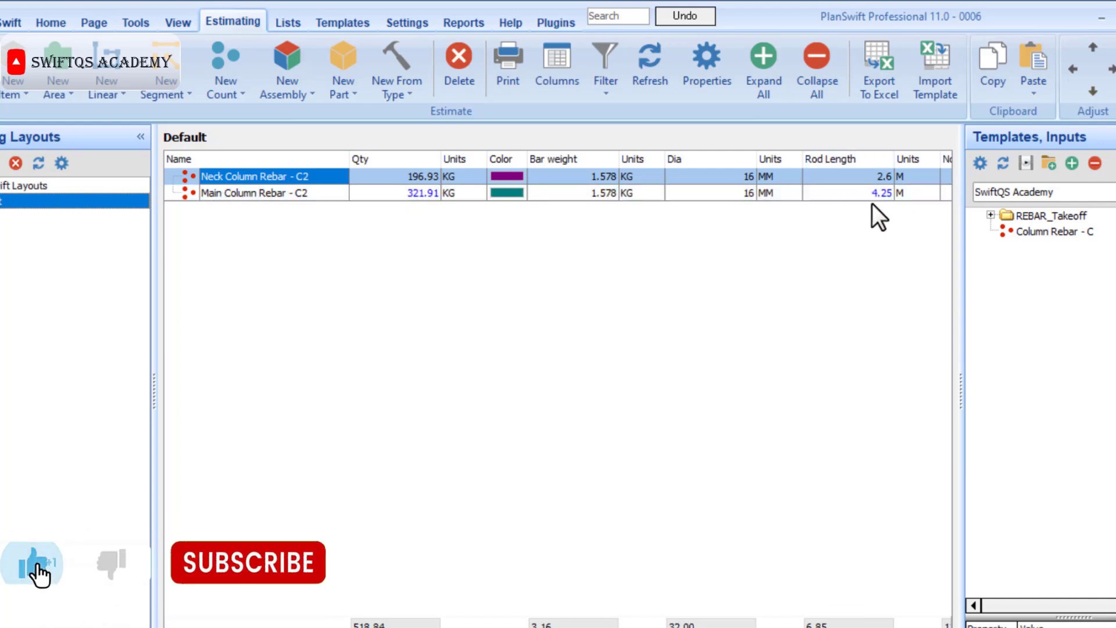
scroll(558, 384, "right", 3)
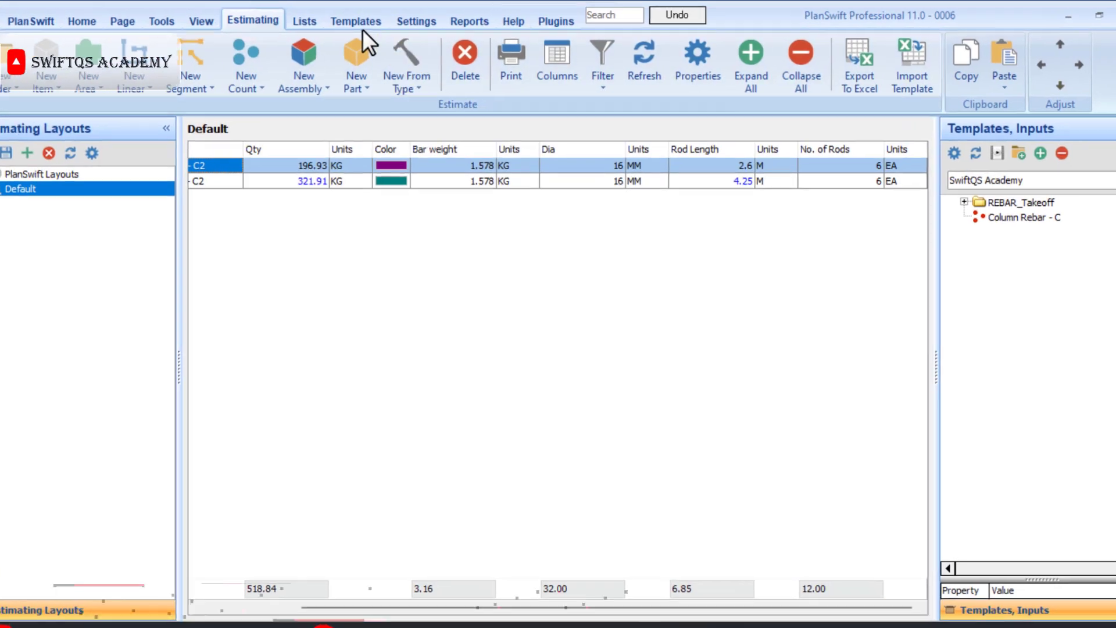
Create a count template in SwiftQSA Classes, naming it "Steel Column - C" and giving it a Square shape
left_click(370, 20)
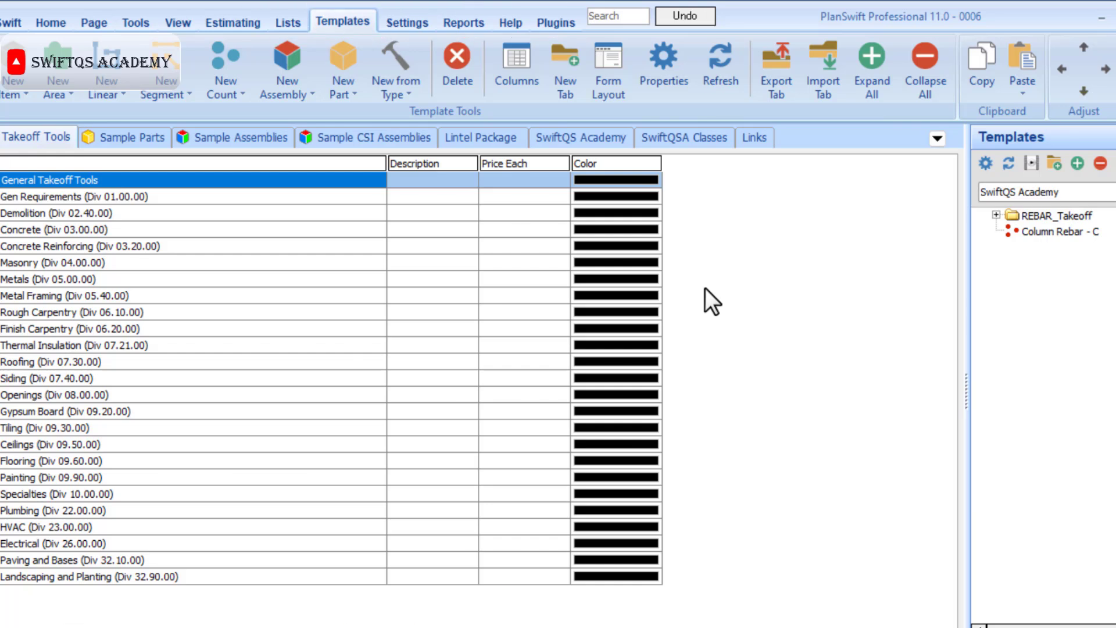
left_click(663, 134)
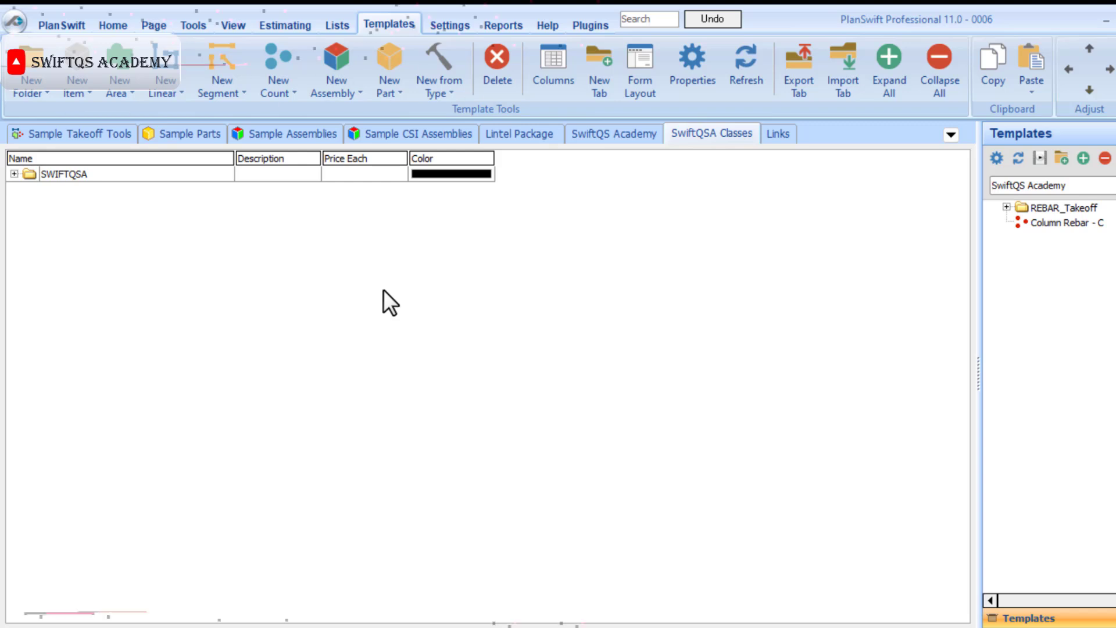
left_click(296, 60)
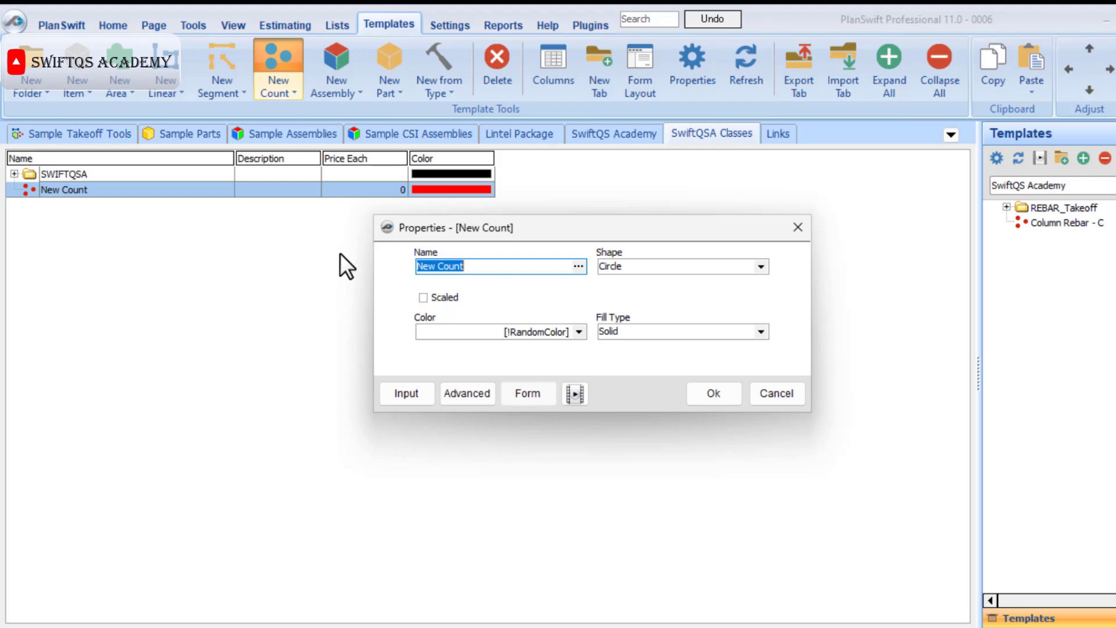
type("Steel Column - C")
left_click(761, 266)
left_click(653, 293)
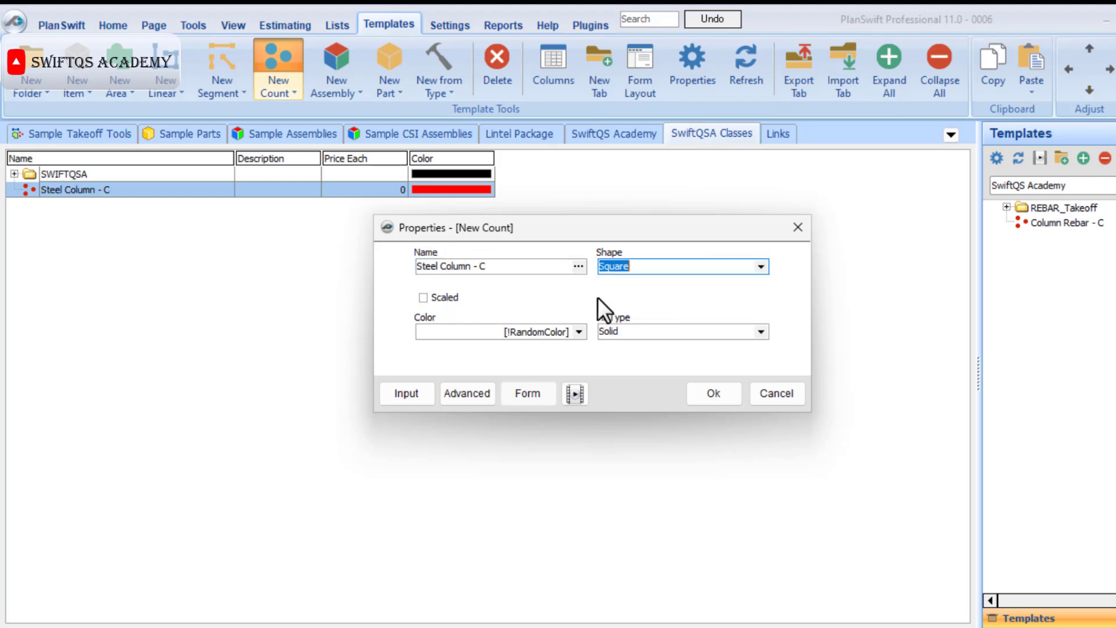
Make the Steel Column - C count template scaled and accept its properties
left_click(421, 299)
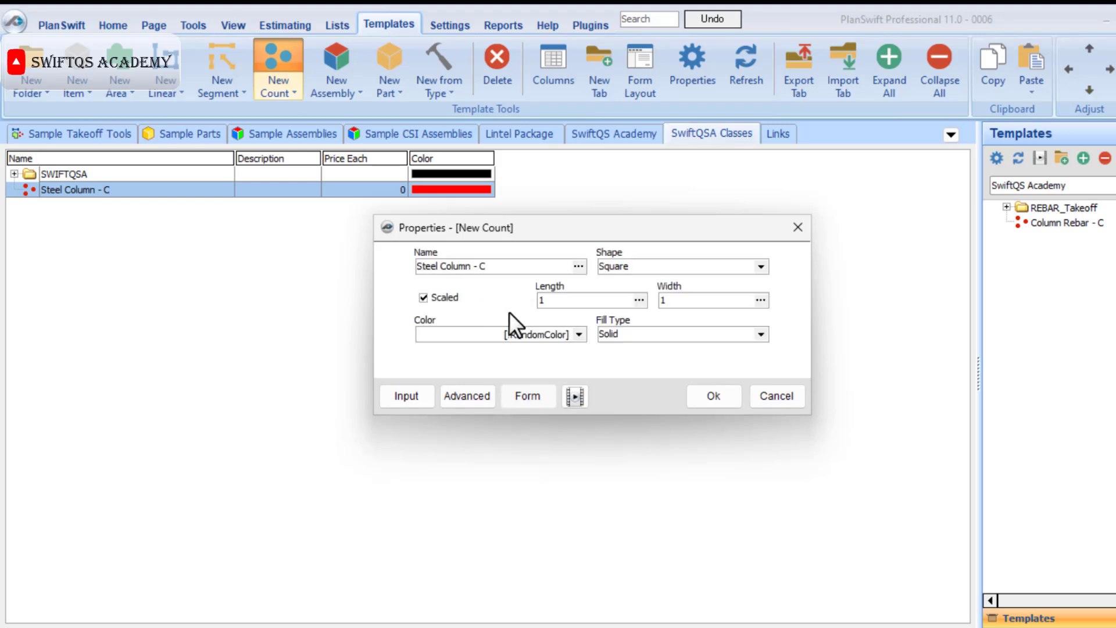
left_click(697, 391)
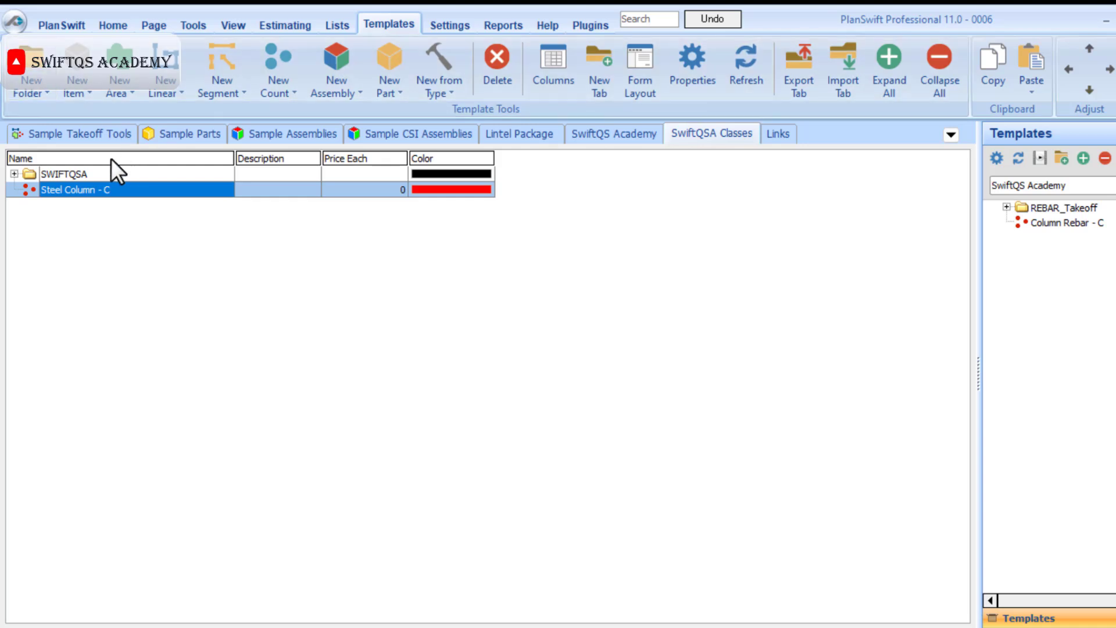
In the advanced properties of Steel Column - C, add Dia and Bar weight as number properties in the Estimating group
right_click(90, 187)
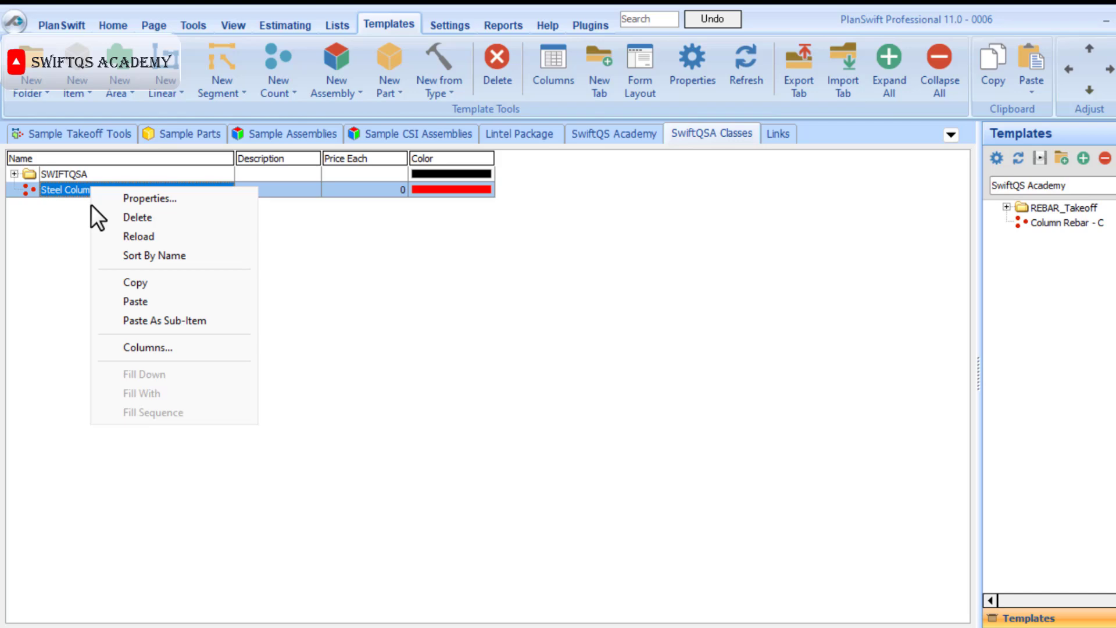
left_click(142, 200)
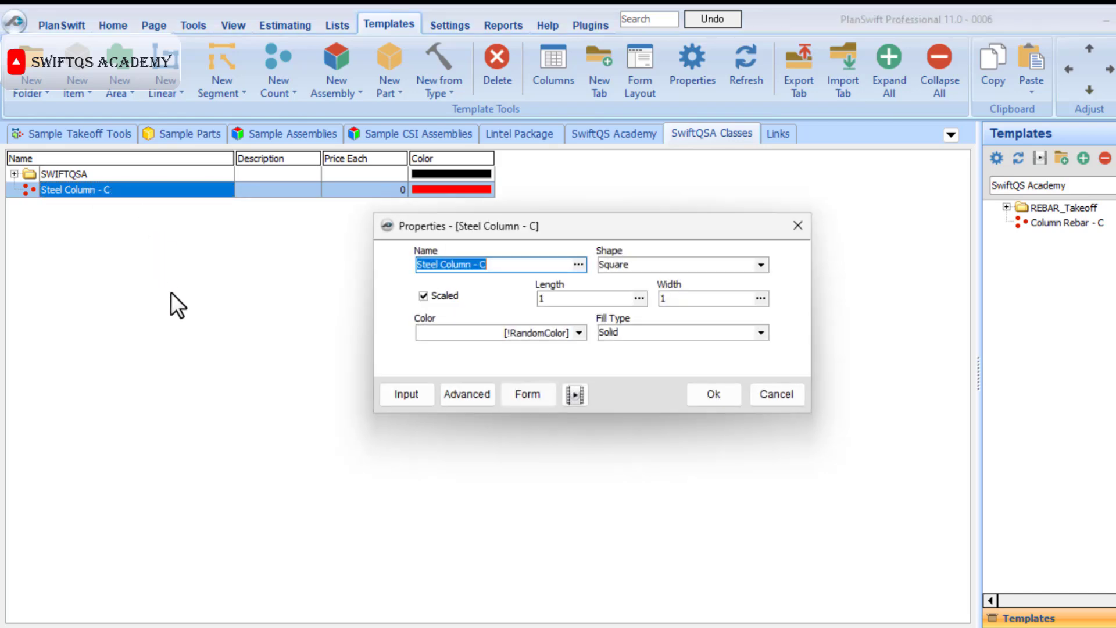
left_click(455, 392)
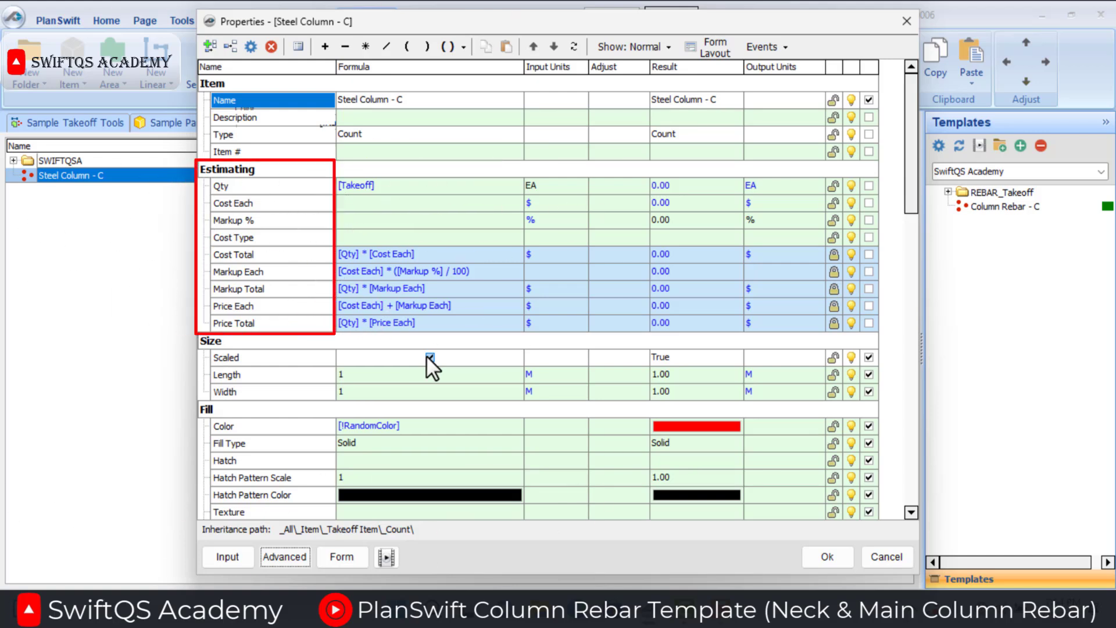
left_click(271, 324)
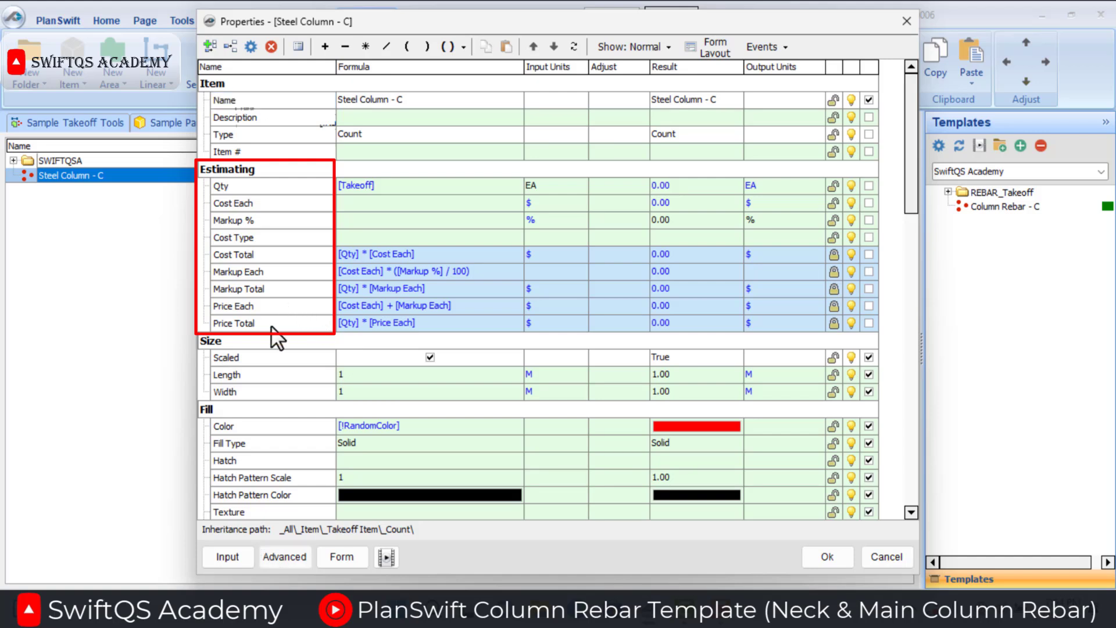
left_click(208, 46)
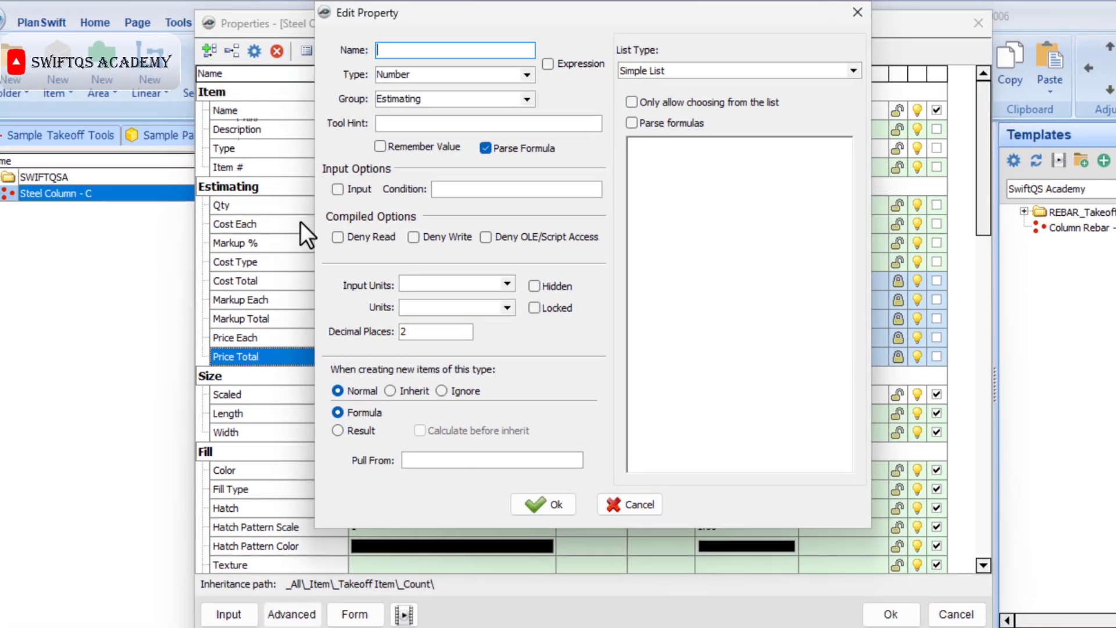
type("Dia")
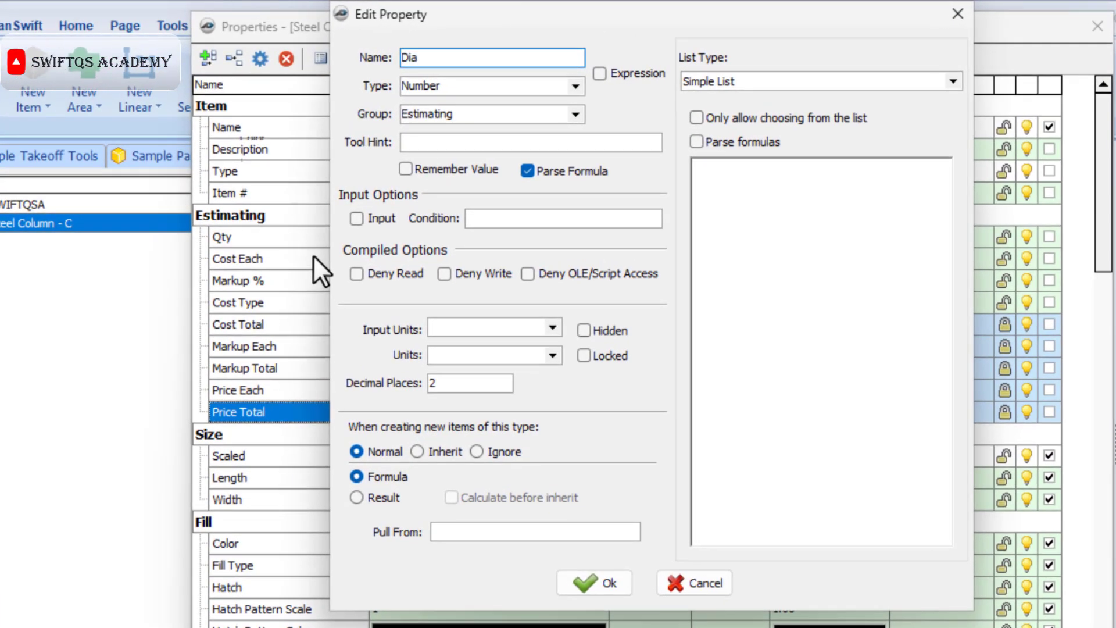
left_click(611, 581)
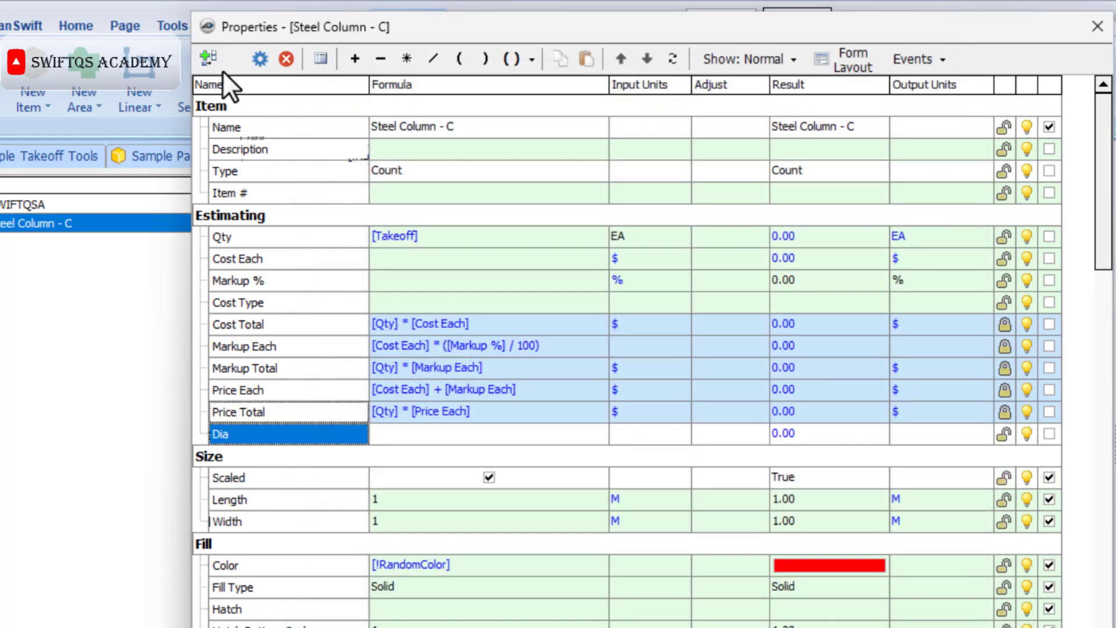
type("B")
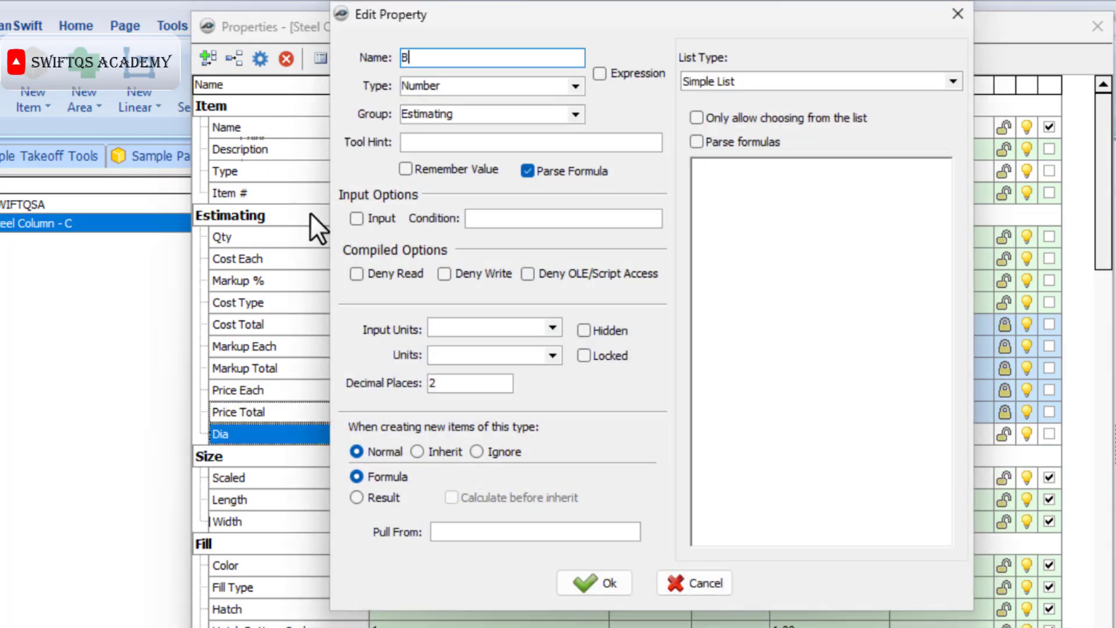
type("ar weight")
left_click(578, 576)
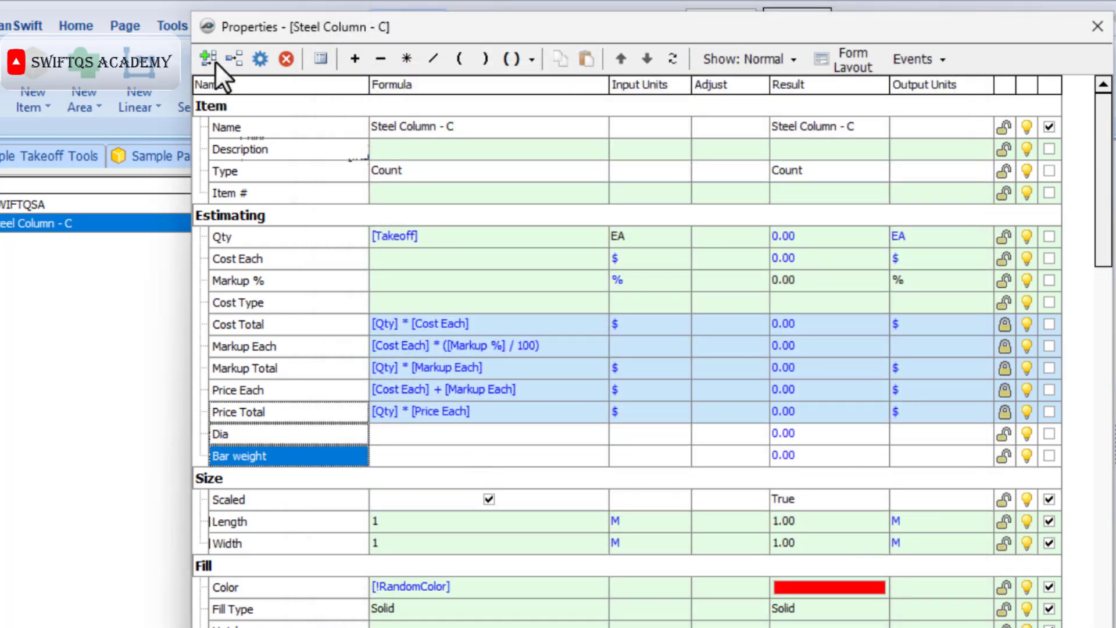
Add number properties named No. of Rods and Column Height to the Estimating group
left_click(215, 61)
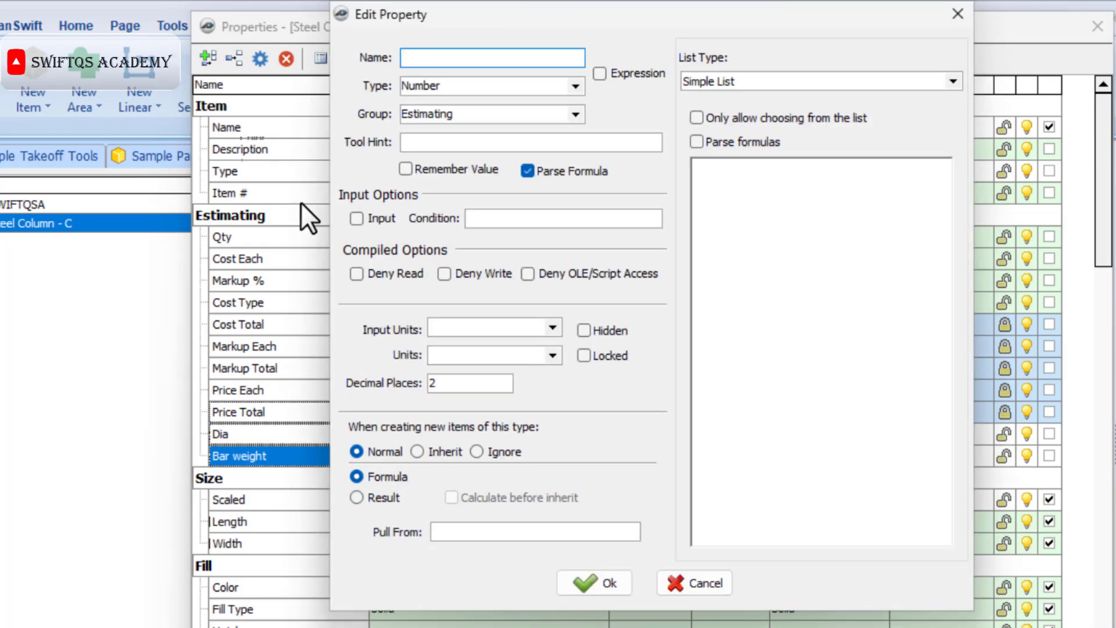
type("No. of Rods")
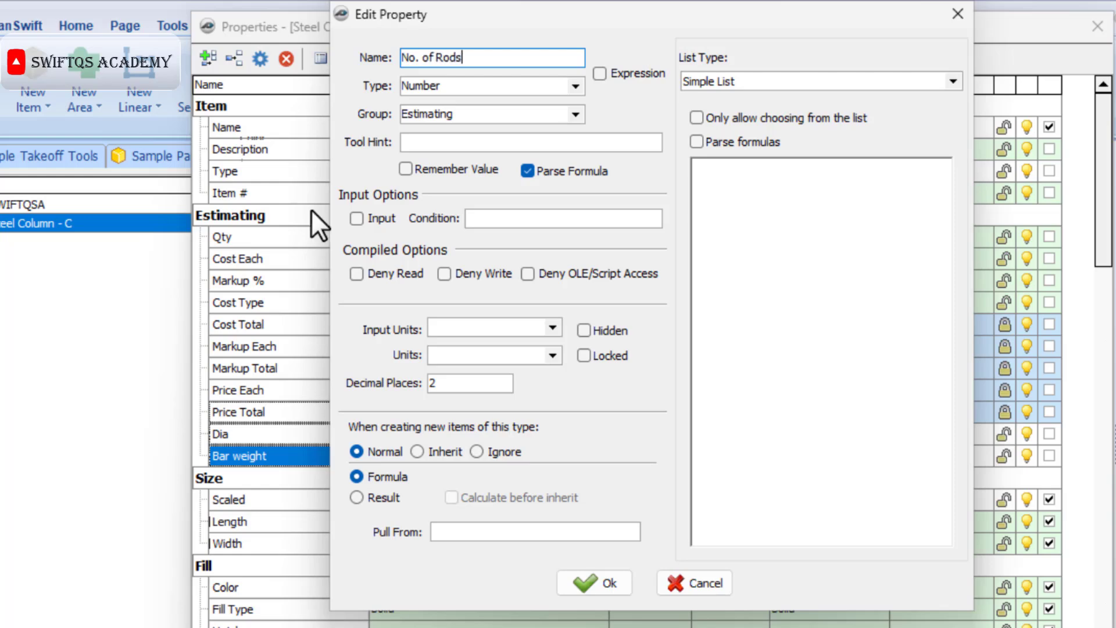
key("Return")
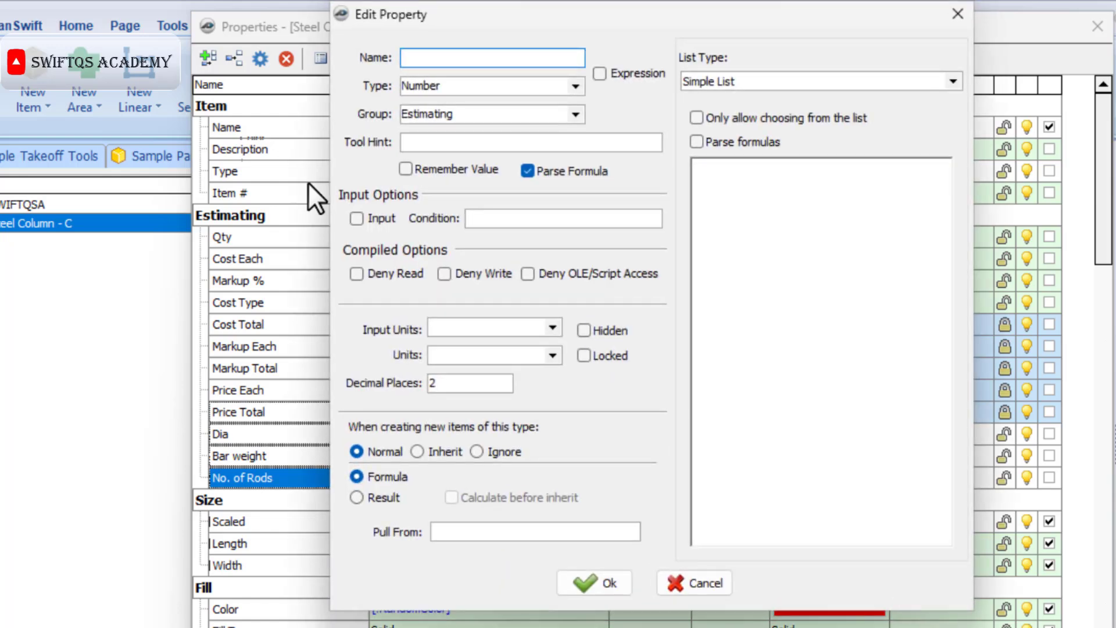
type("Column Height")
left_click(585, 581)
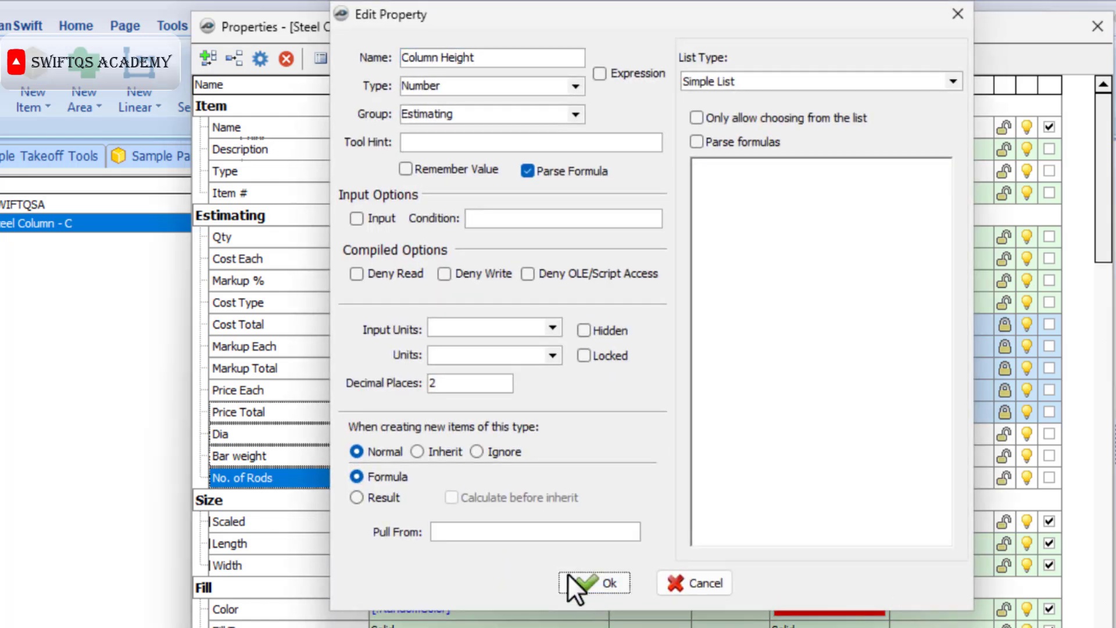
Add number properties named Projection and Rod Height to the Estimating group
left_click(201, 55)
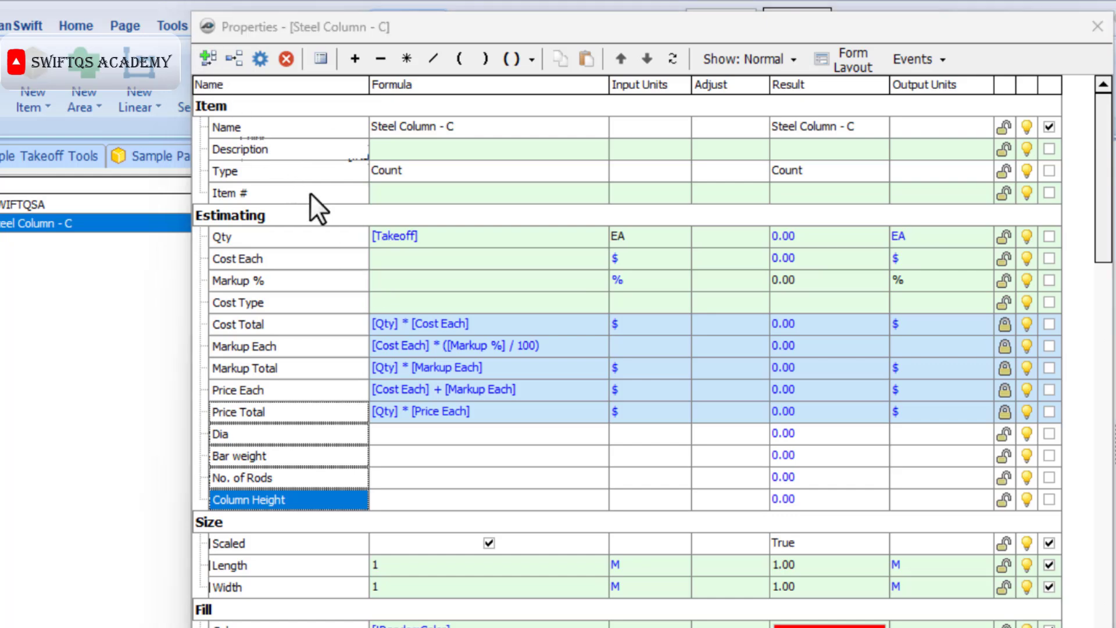
type("Proj")
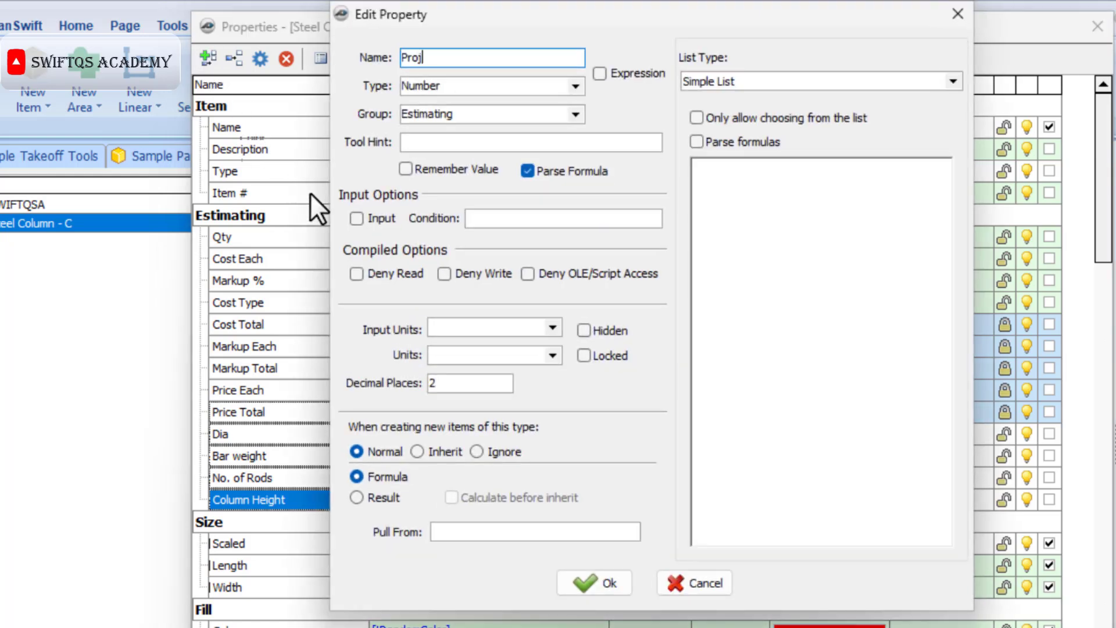
type("ection")
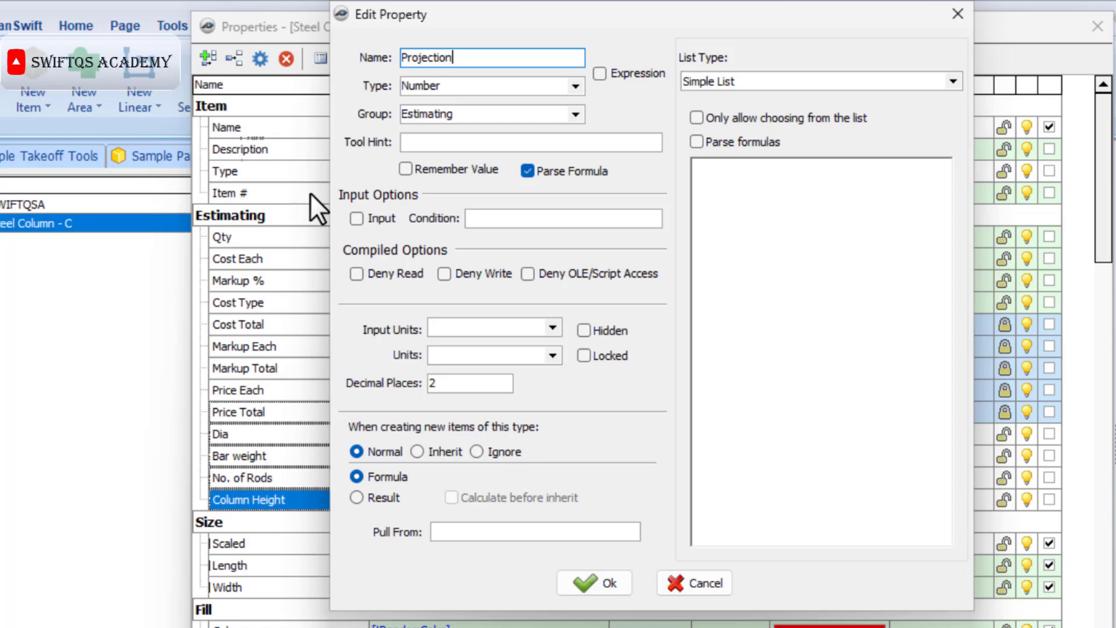
left_click(589, 586)
left_click(201, 58)
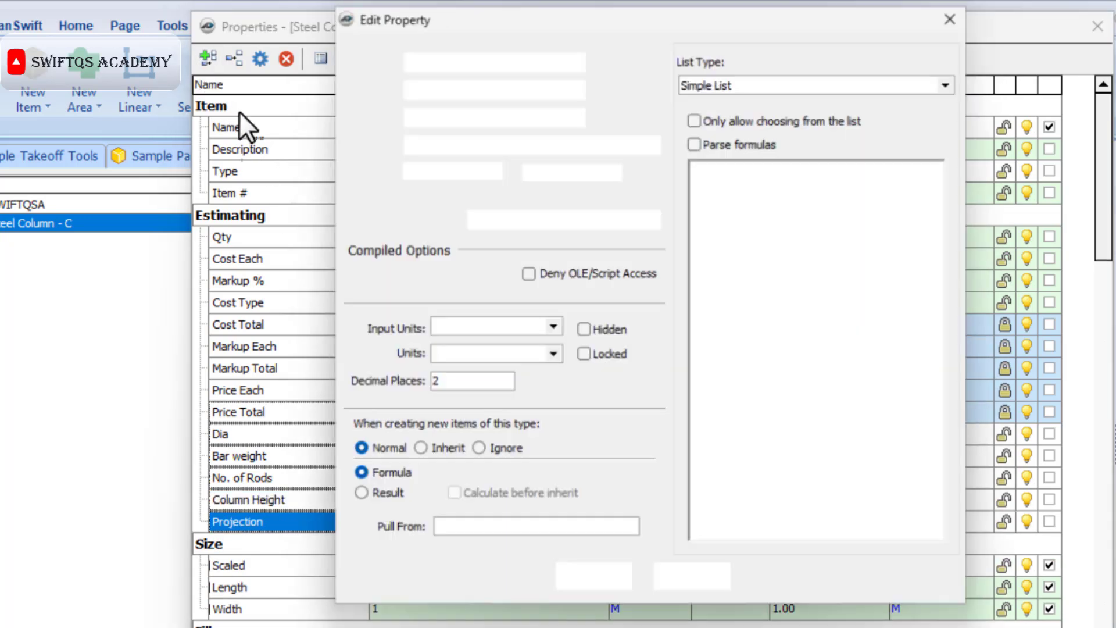
type("Rod Height")
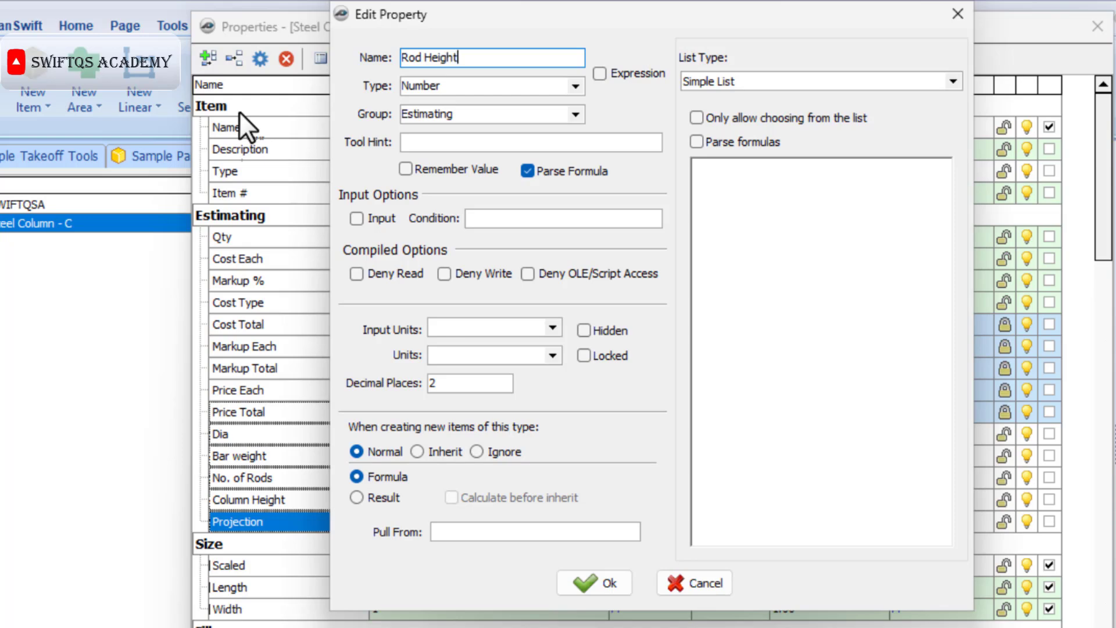
left_click(595, 581)
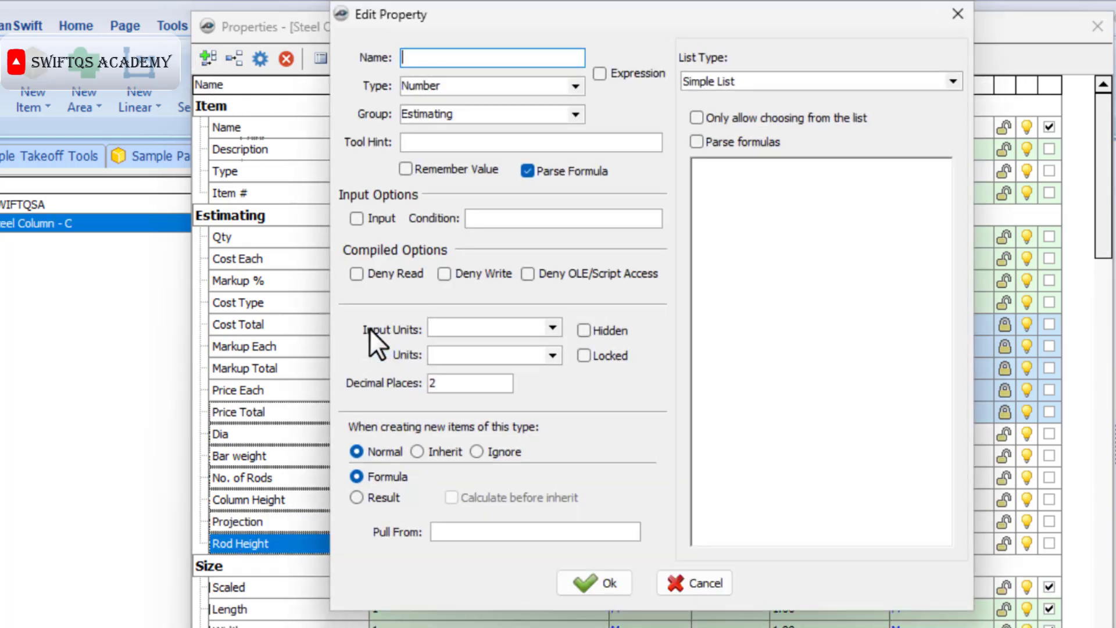
Add number properties named Rod Length and Horz Bend to the Estimating group
type("Rod Length")
left_click(572, 578)
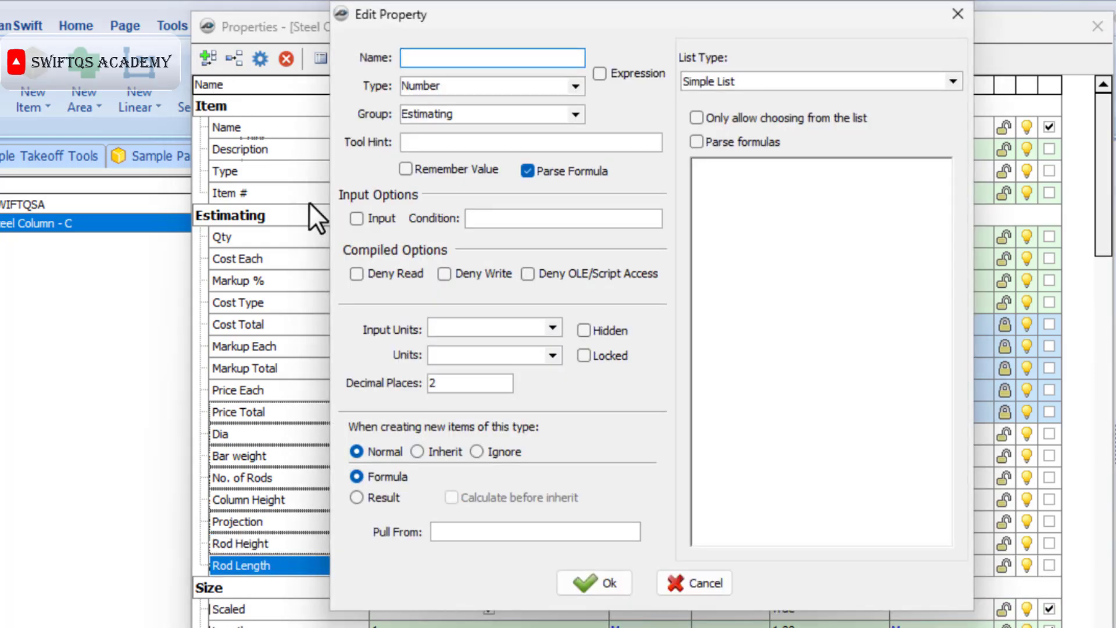
type("Horz Bend")
left_click(587, 581)
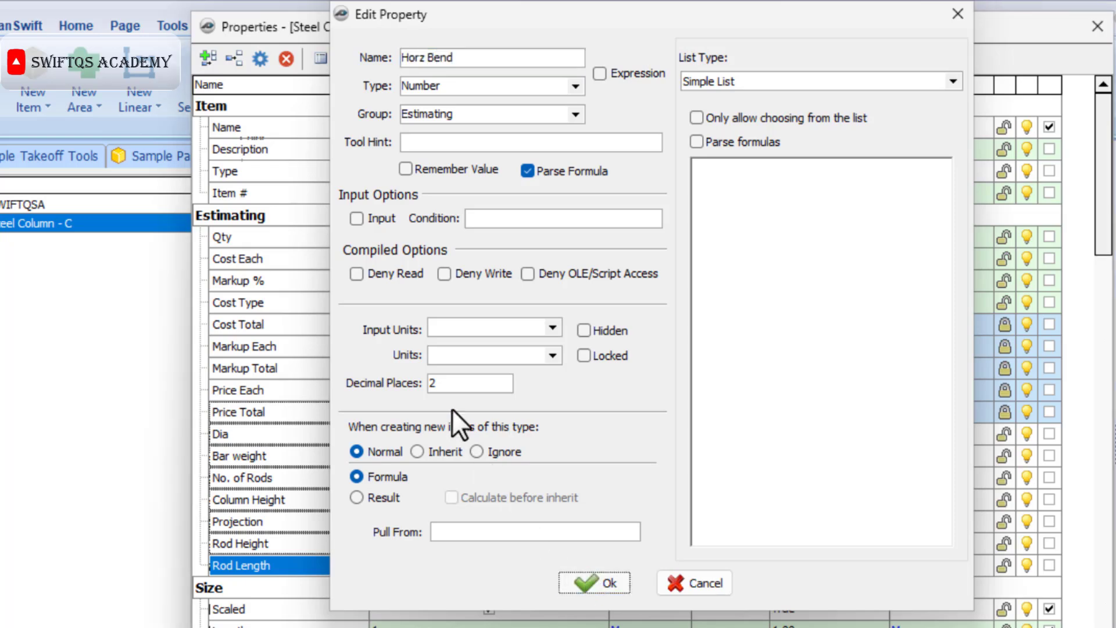
Add number properties named Vert Bend and Base Cover to the Estimating group
left_click(204, 67)
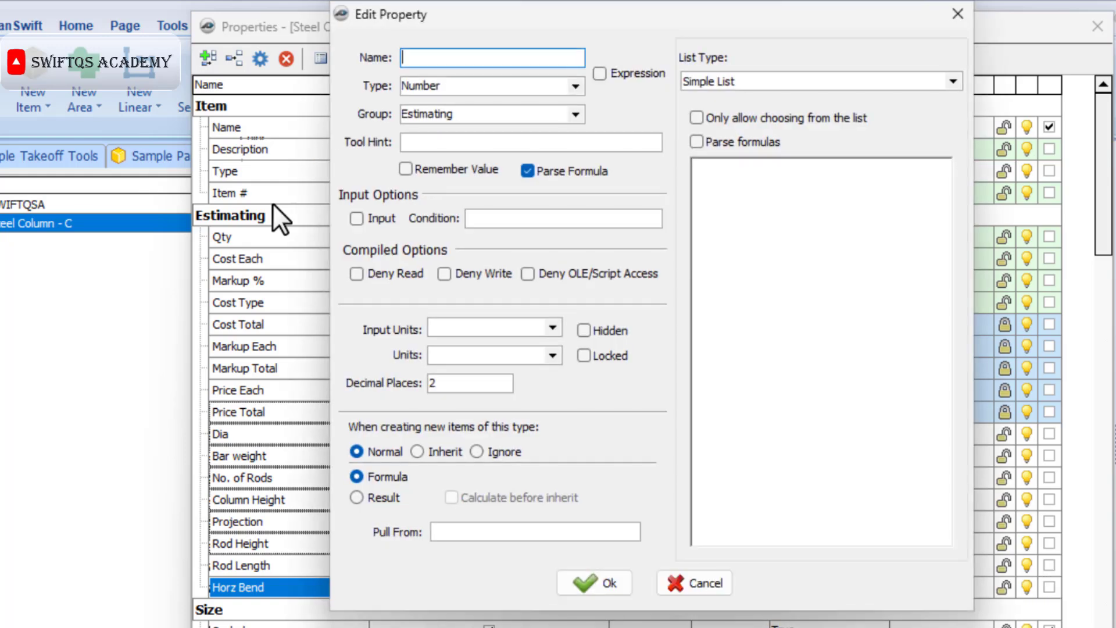
type("Vert Bend")
left_click(587, 580)
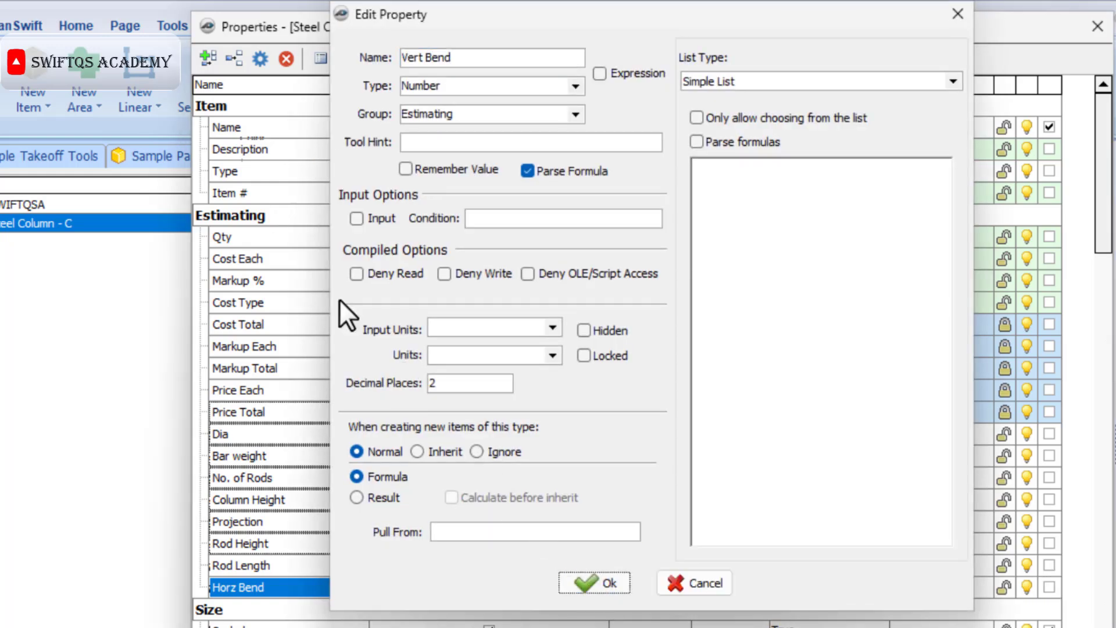
key("Insert")
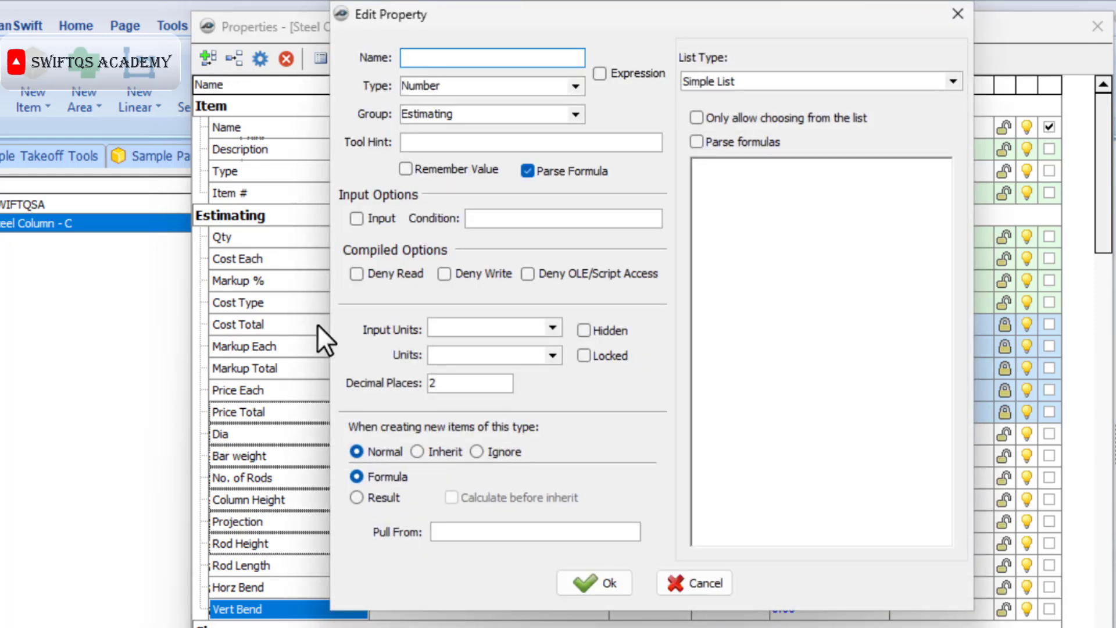
type("Base Cover")
left_click(576, 578)
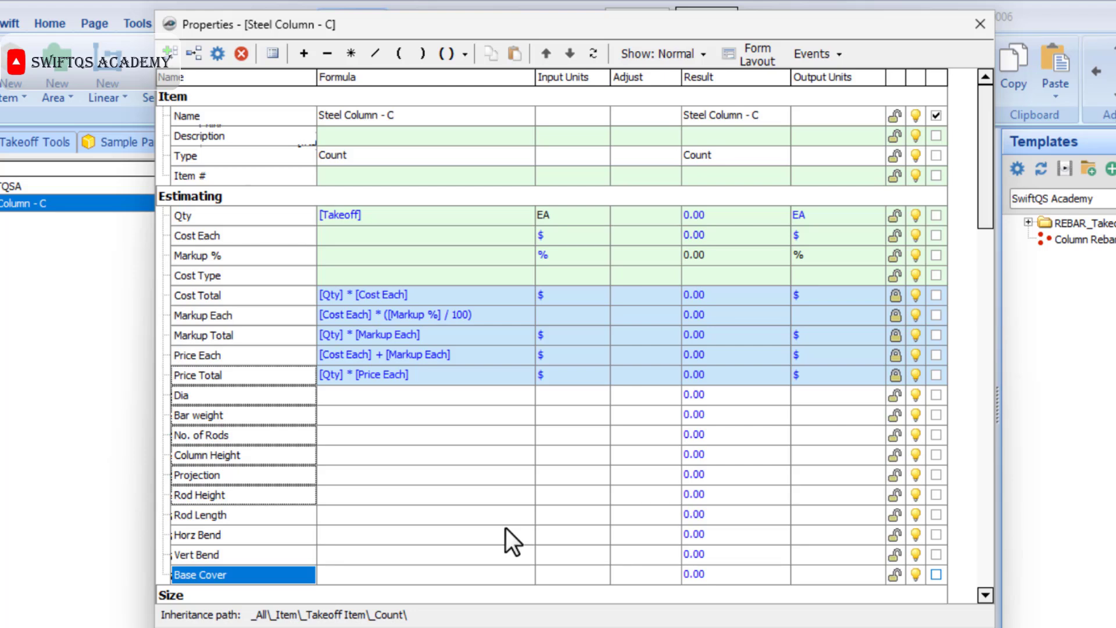
Set the input units to MM for Dia, KG for Bar weight and EA for No. of Rods
left_click(605, 400)
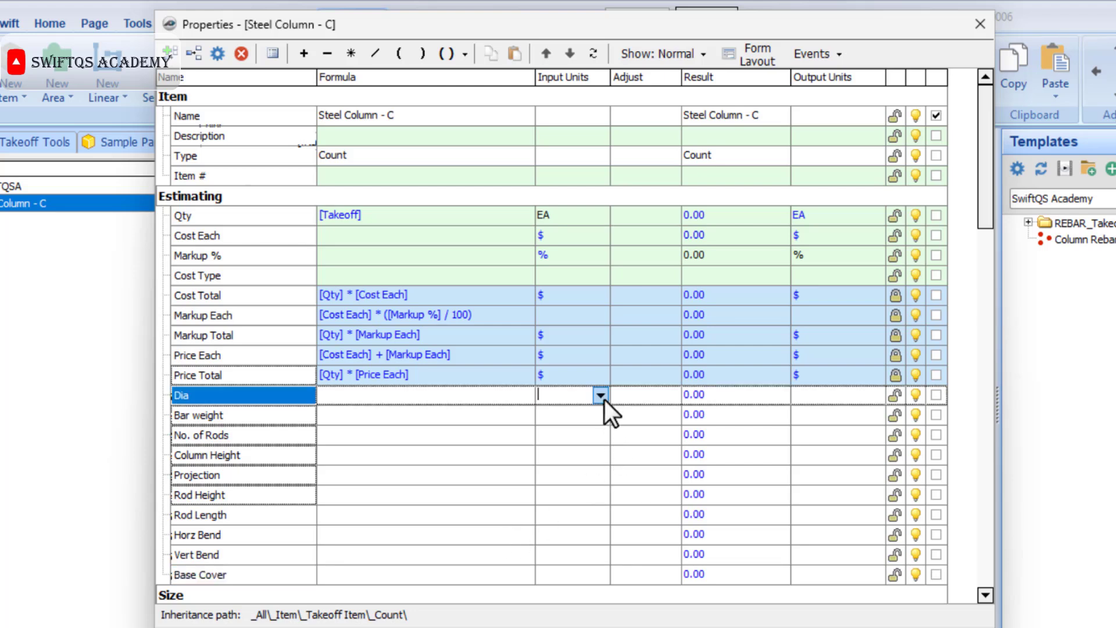
left_click(604, 400)
left_click(572, 458)
left_click(600, 415)
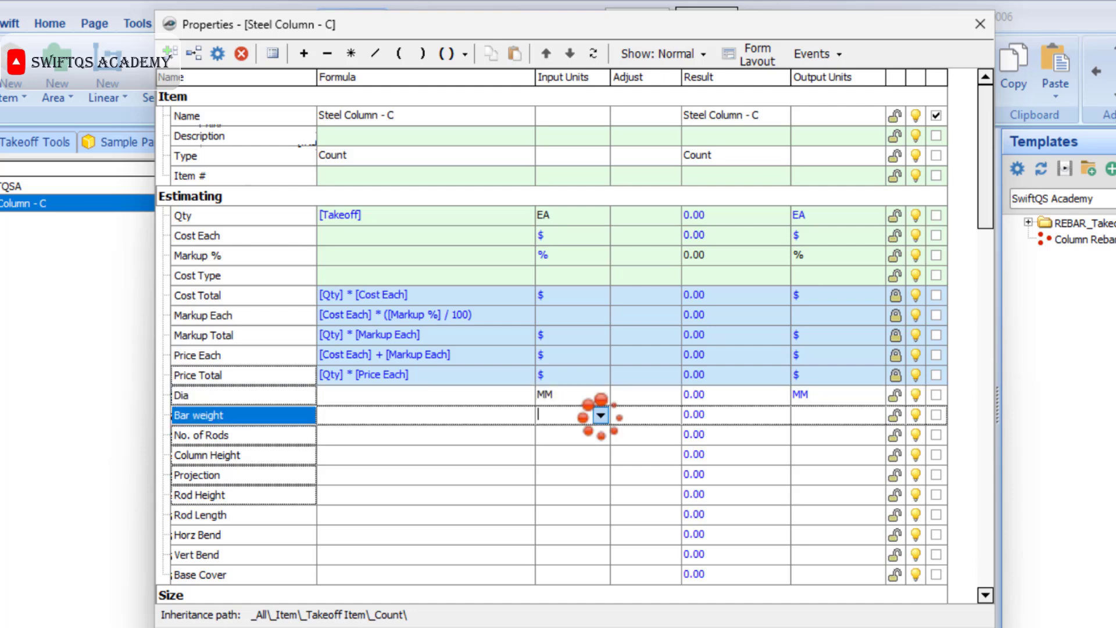
type("KG")
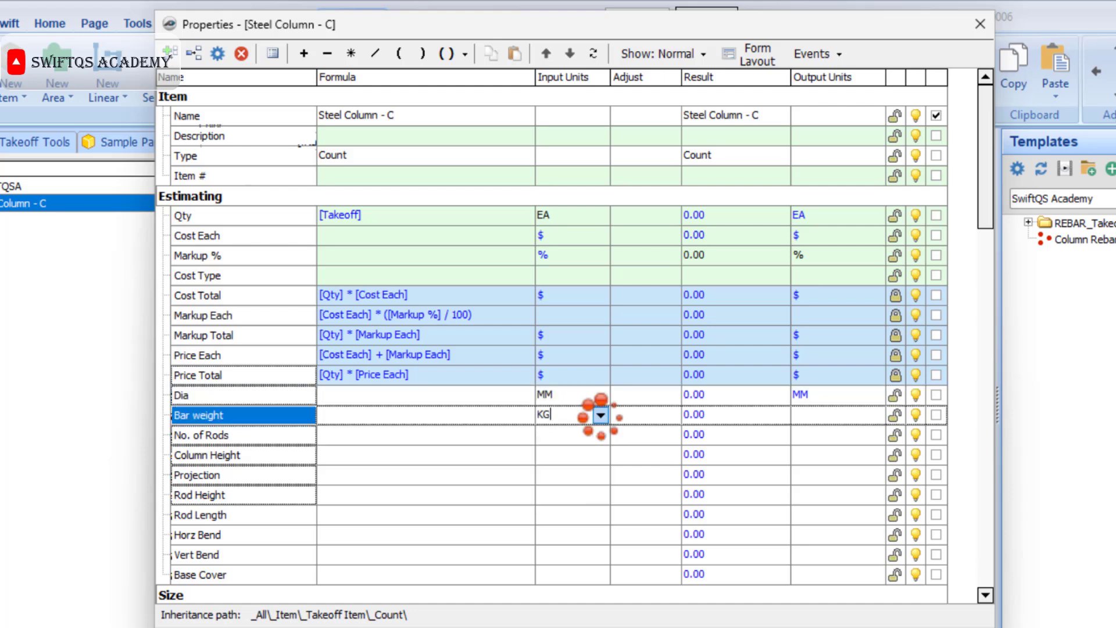
left_click(601, 435)
type("eA")
left_click(567, 532)
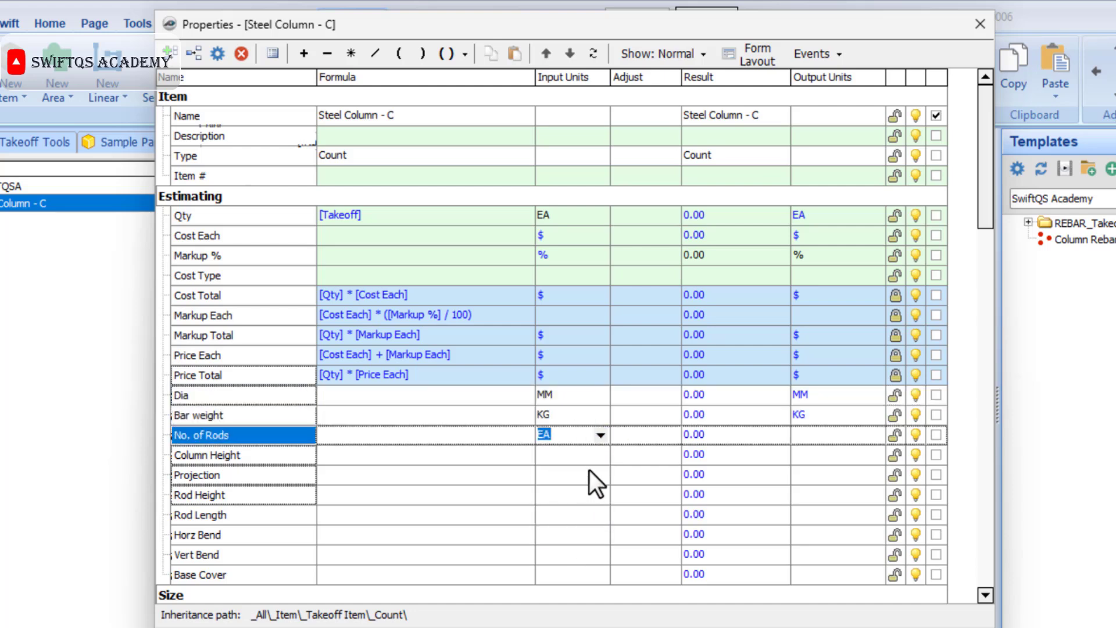
Set the input units of Column Height, Projection, Rod Height and Rod Length to M
left_click(600, 455)
left_click(564, 545)
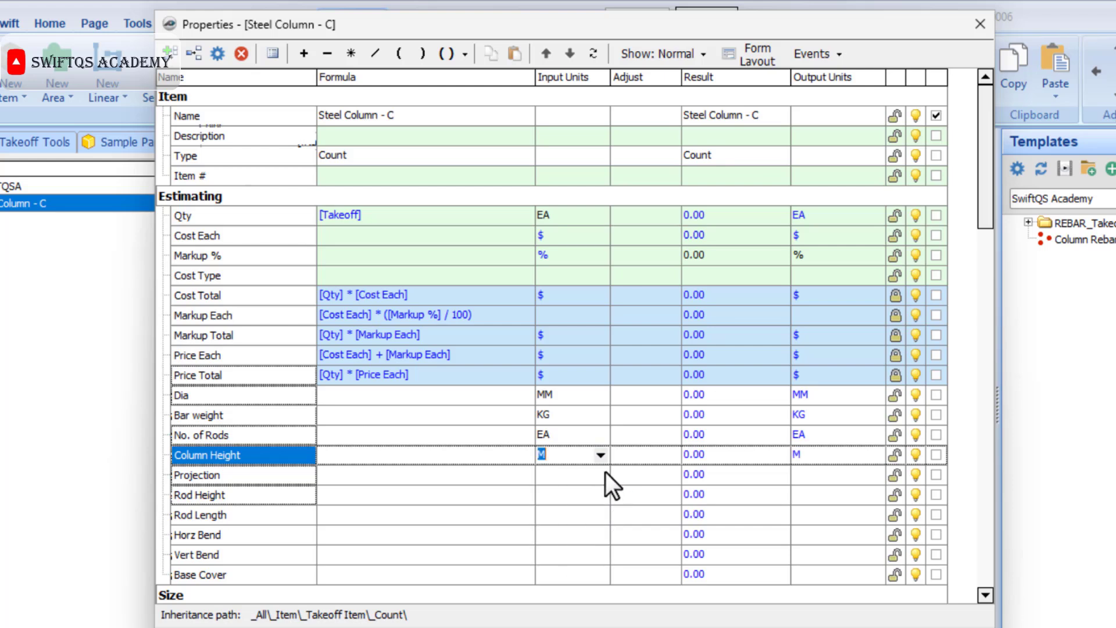
left_click(601, 475)
left_click(558, 565)
left_click(602, 495)
left_click(559, 585)
left_click(602, 514)
left_click(568, 604)
Set the input units of Horz Bend, Vert Bend and Base Cover to M
left_click(601, 534)
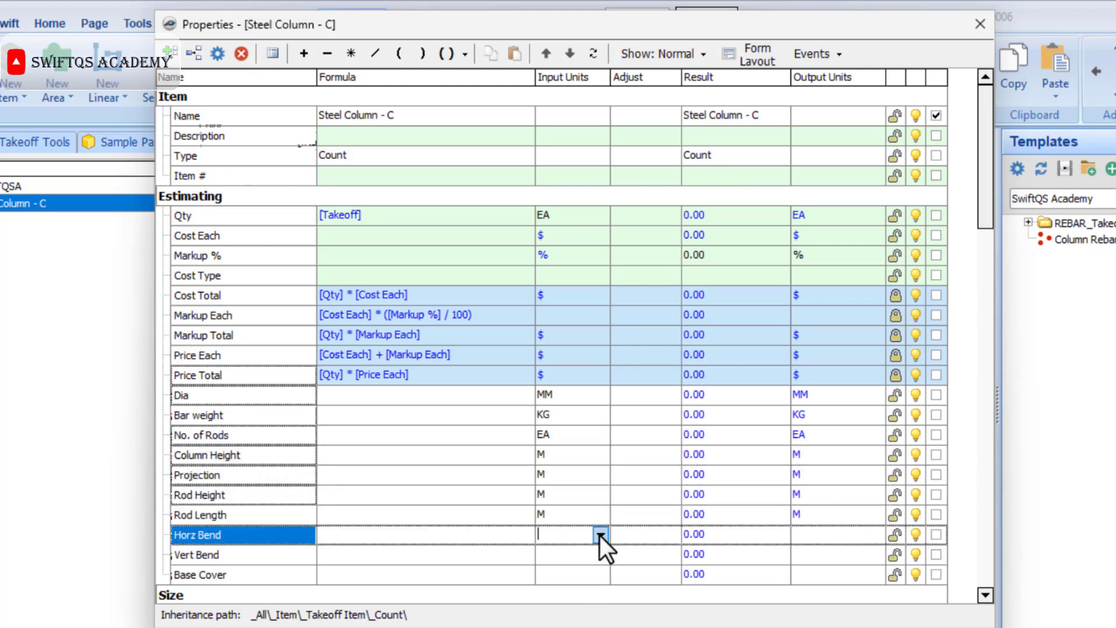
left_click(573, 623)
left_click(600, 554)
left_click(570, 627)
left_click(600, 575)
left_click(570, 627)
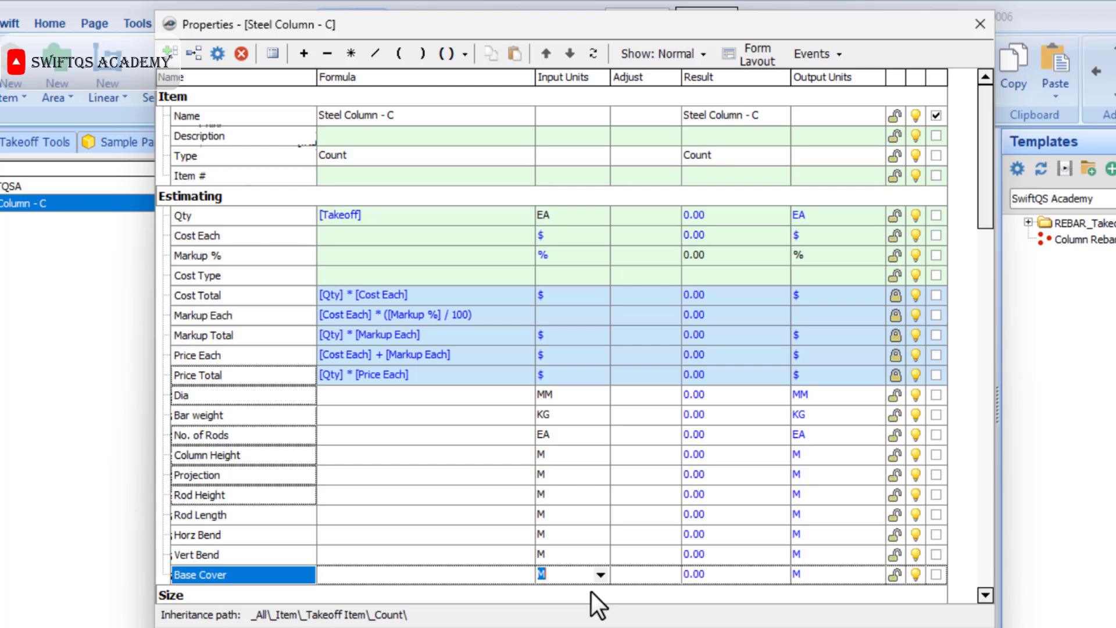
Mark Dia, Bar weight, No. of Rods, Column Height, Projection, Horz Bend, Vert Bend and Base Cover as inputs
left_click(936, 396)
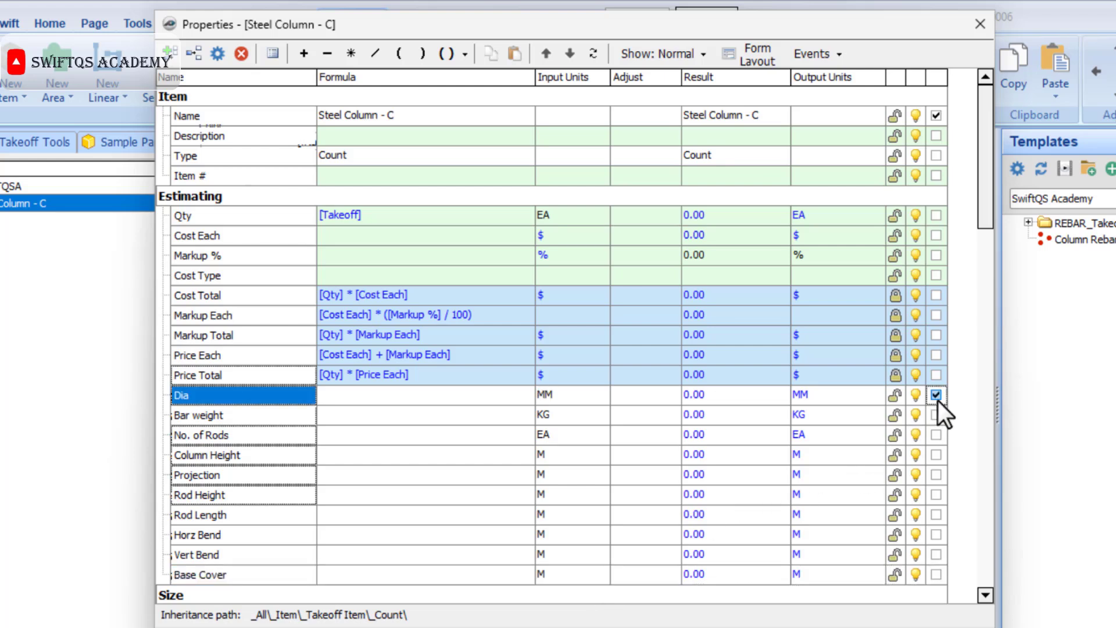
left_click(937, 415)
left_click(936, 435)
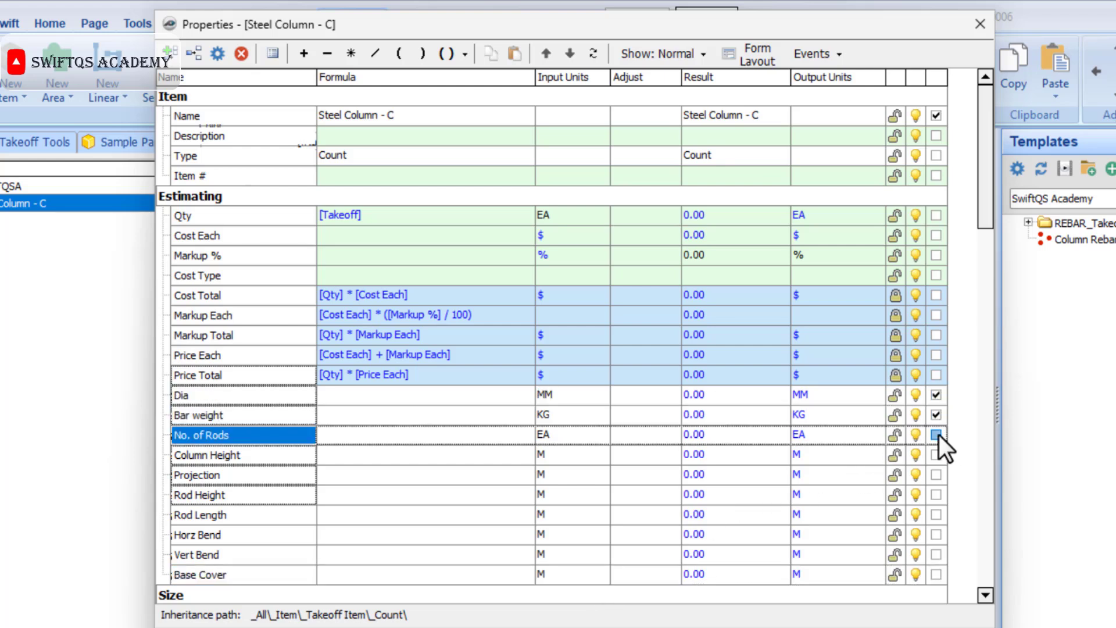
left_click(936, 454)
left_click(936, 474)
left_click(936, 494)
left_click(936, 534)
left_click(936, 554)
left_click(936, 574)
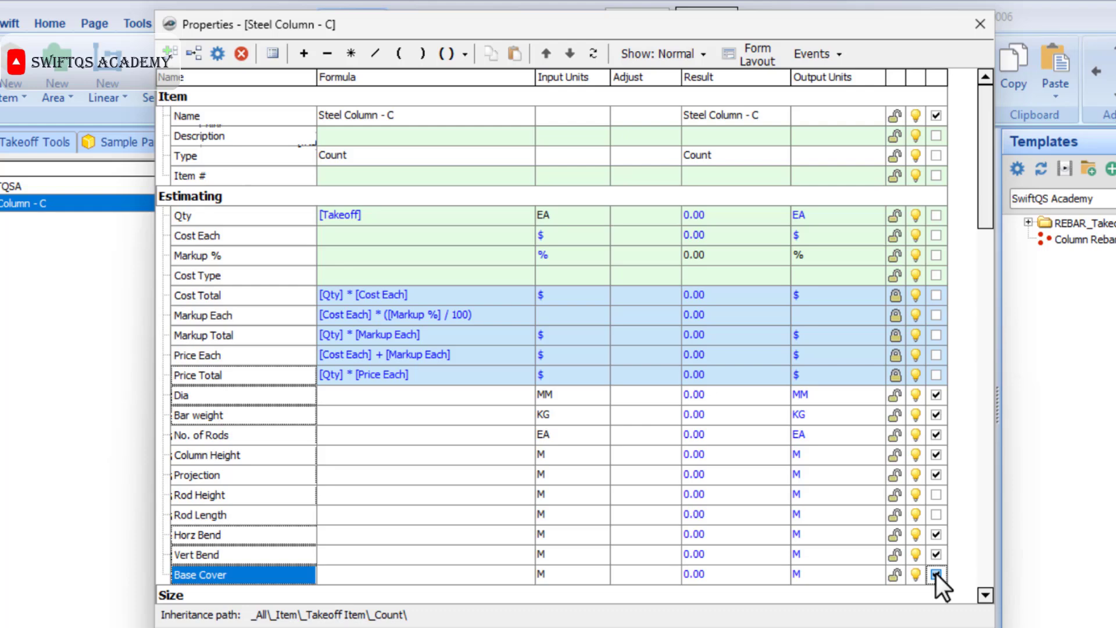
Remove the input flag from Scaled, Length and Width in the Size group
scroll(941, 510, "down", 5)
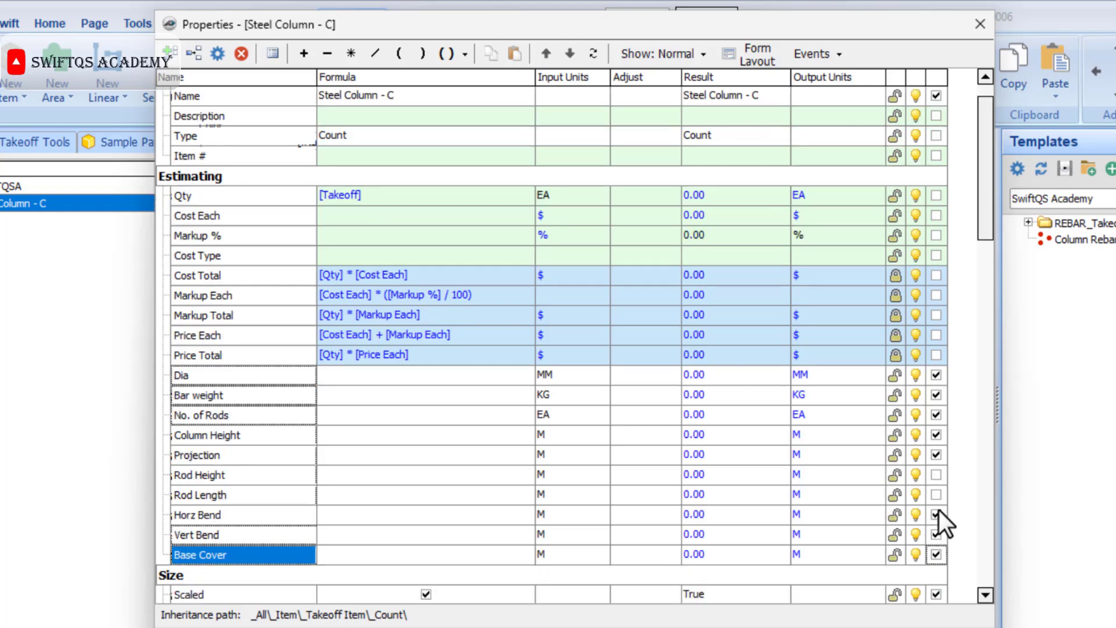
left_click(936, 315)
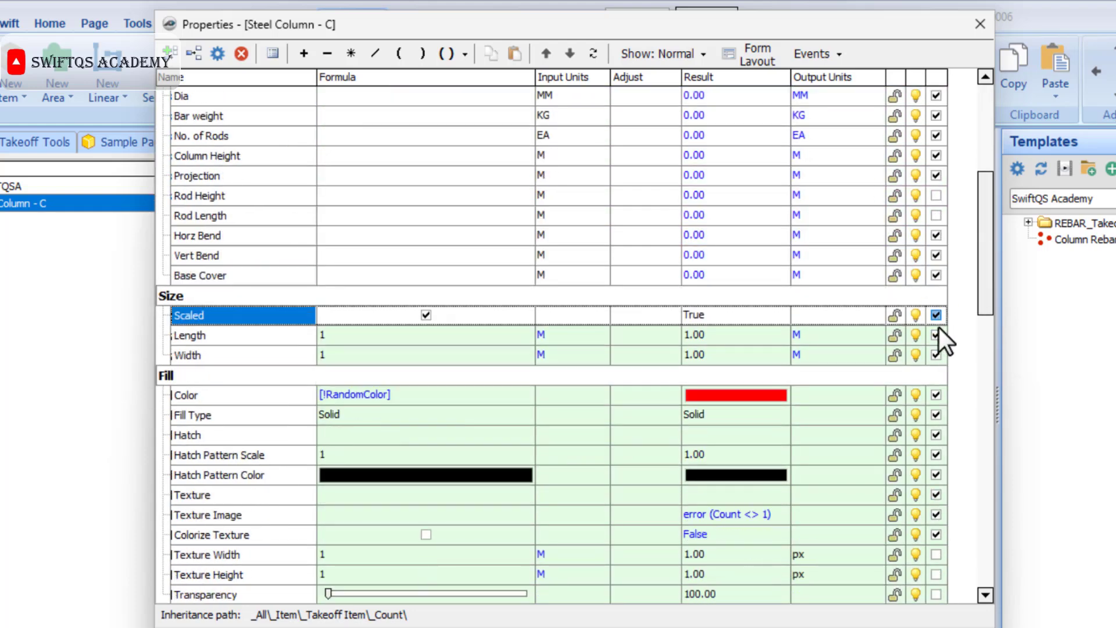
left_click(937, 335)
left_click(936, 355)
Remove the input flag from Hatch, Hatch Pattern Scale, Hatch Pattern Color, Texture, Texture Image and Colorize Texture in the Fill group
left_click(937, 435)
left_click(935, 454)
left_click(935, 476)
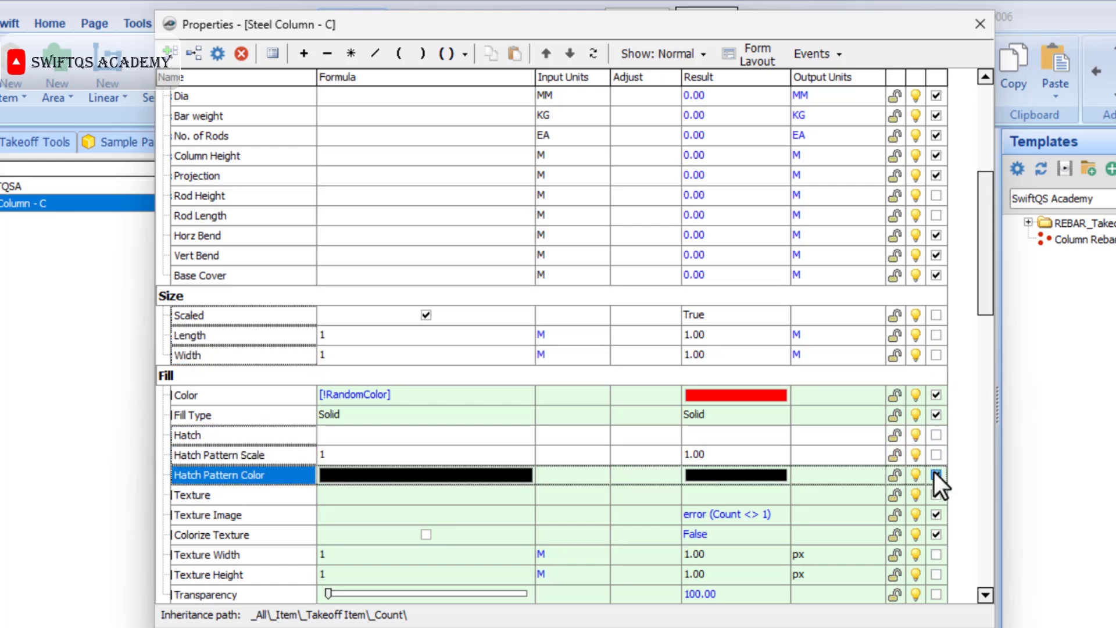
left_click(935, 495)
left_click(935, 515)
left_click(935, 534)
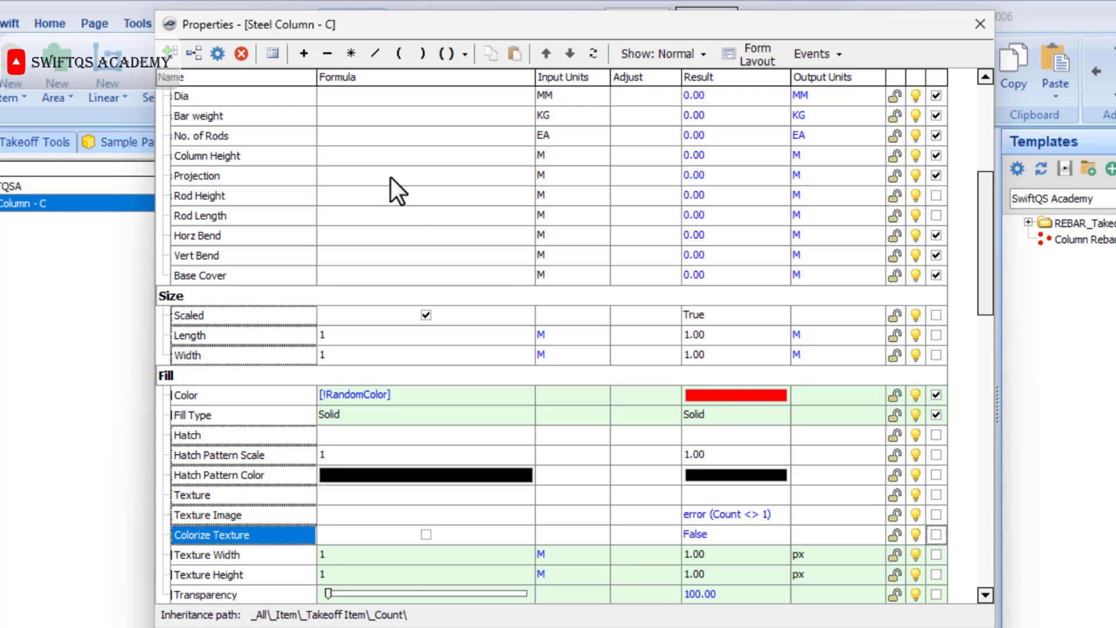
Give the Dia property a simple list of choices: 08, 10, 12, 16 and 20
double_click(229, 99)
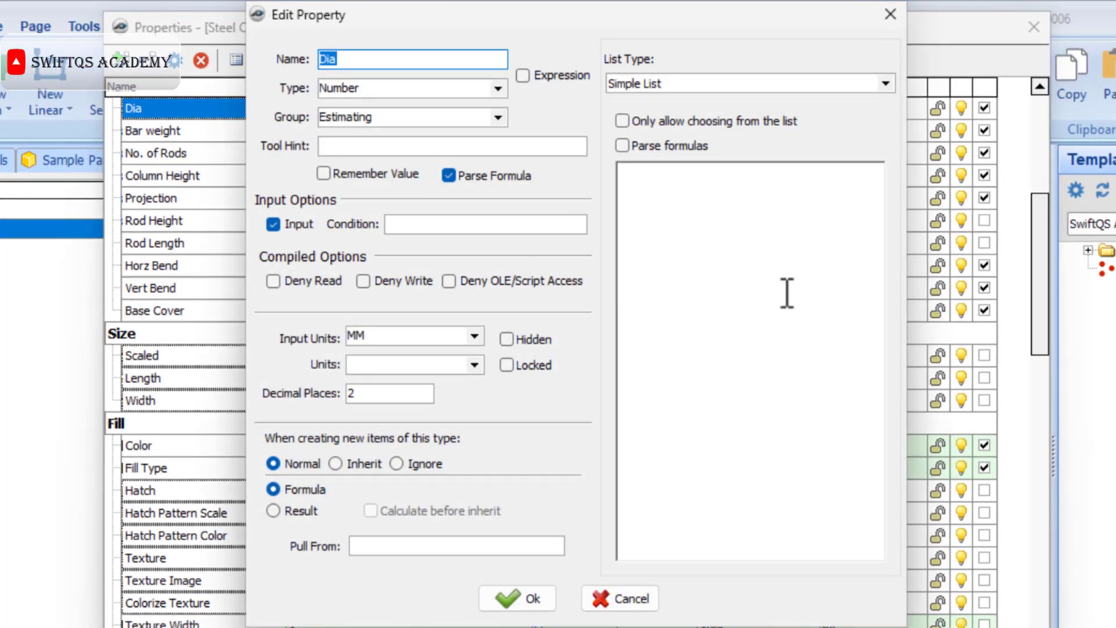
left_click(785, 291)
type("08")
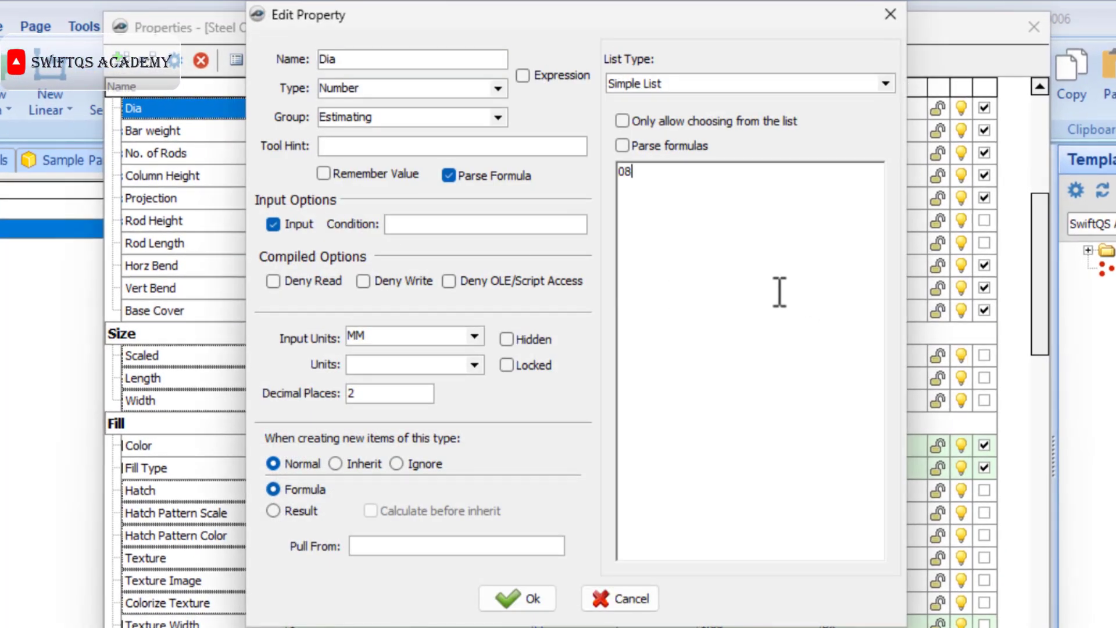
key("Return")
type("10")
key("Return")
type("12")
key("Return")
type("16")
key("Return")
type("20")
left_click(540, 597)
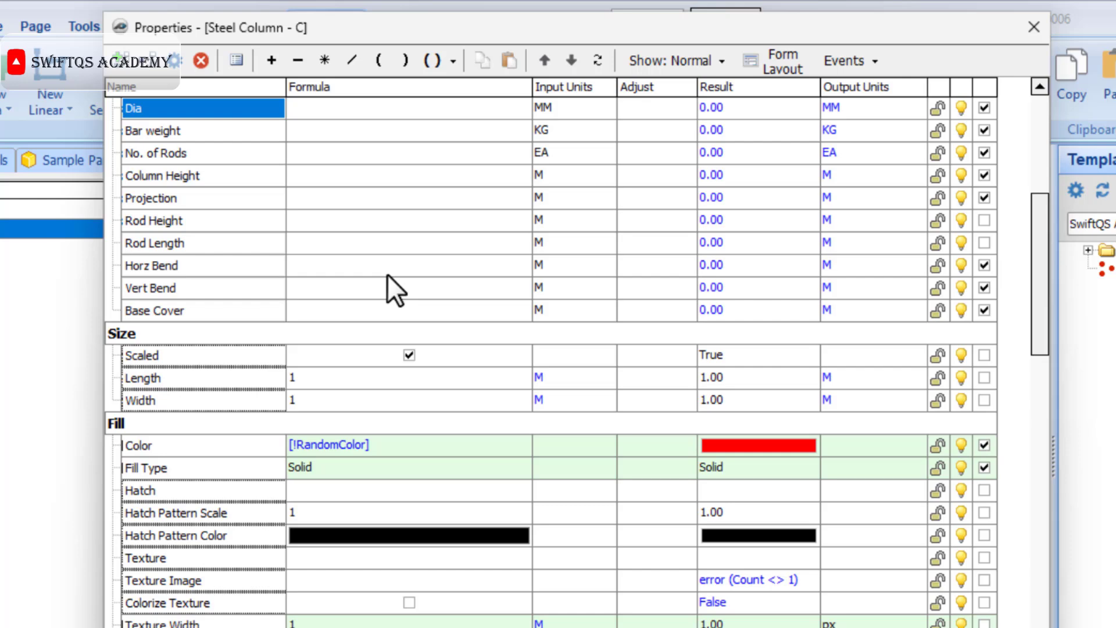
Give the Bar weight property a simple list of choices: 0.395, 0.617, 0.888, 1.578 and 2.466
left_click(207, 129)
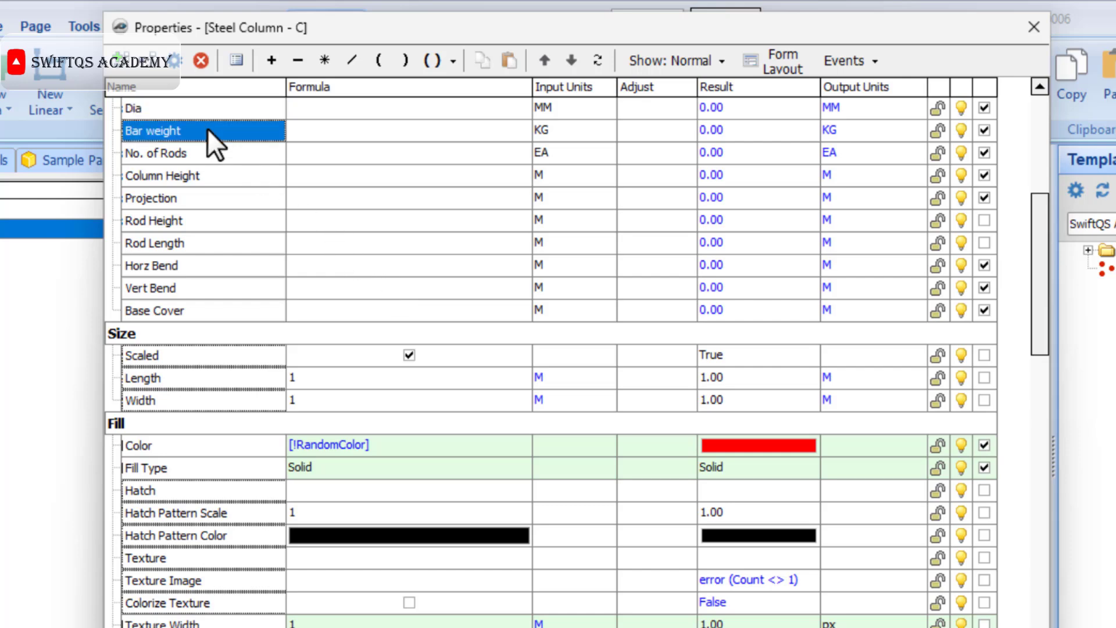
double_click(207, 128)
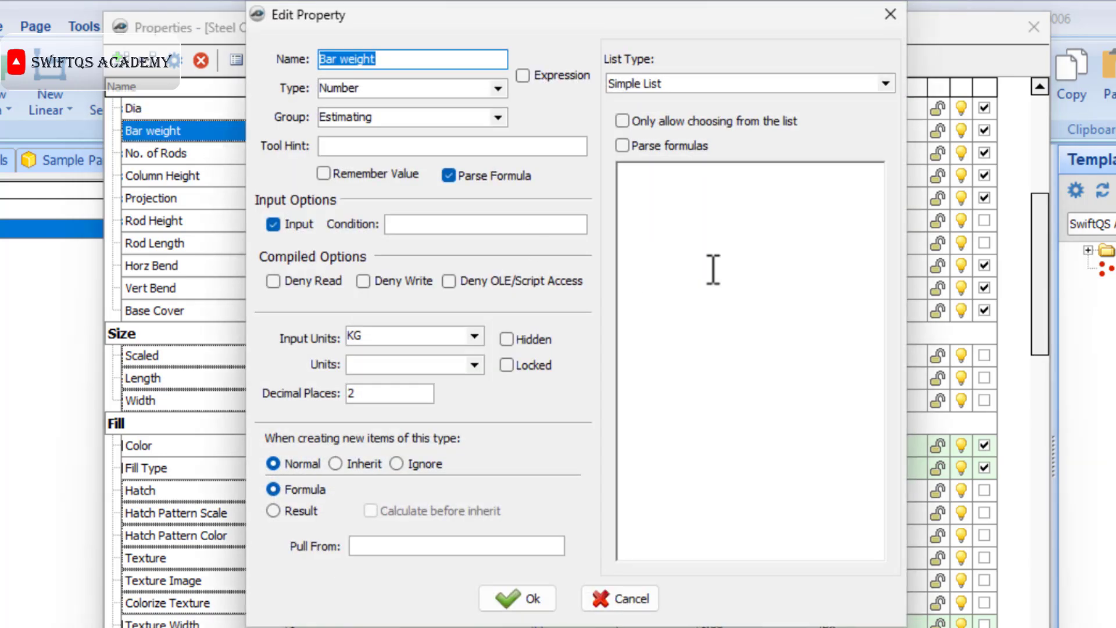
left_click(745, 271)
type("0.395")
key("Return")
type("0.617")
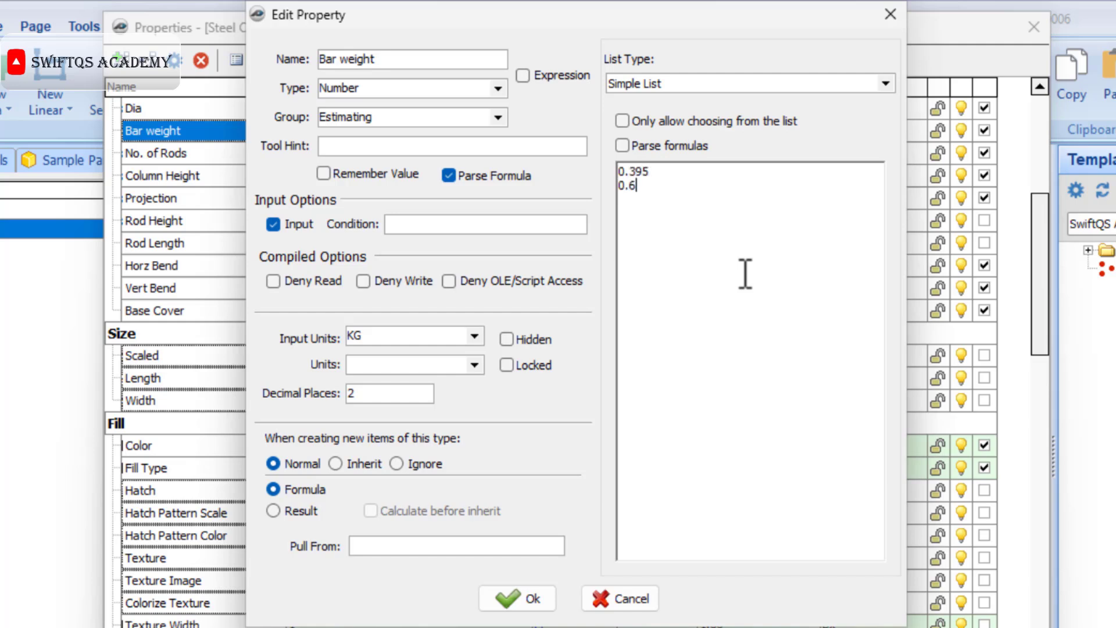
key("Return")
type("0.888")
key("Return")
type("1.578")
key("Return")
type("2.466")
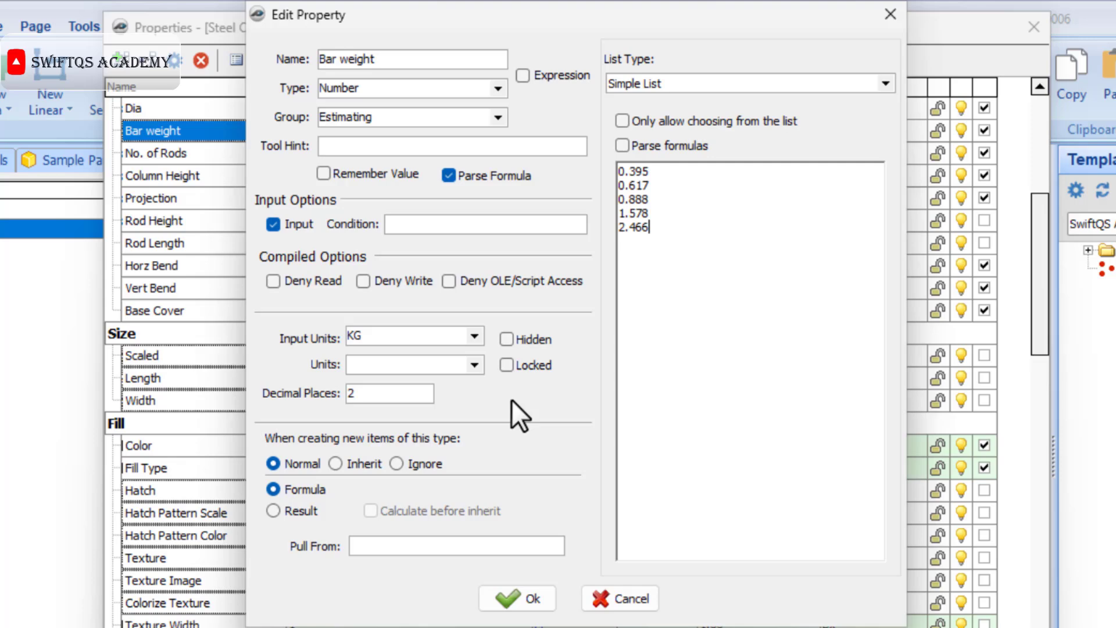
Set the Bar weight property to 3 decimal places and save its settings
double_click(386, 393)
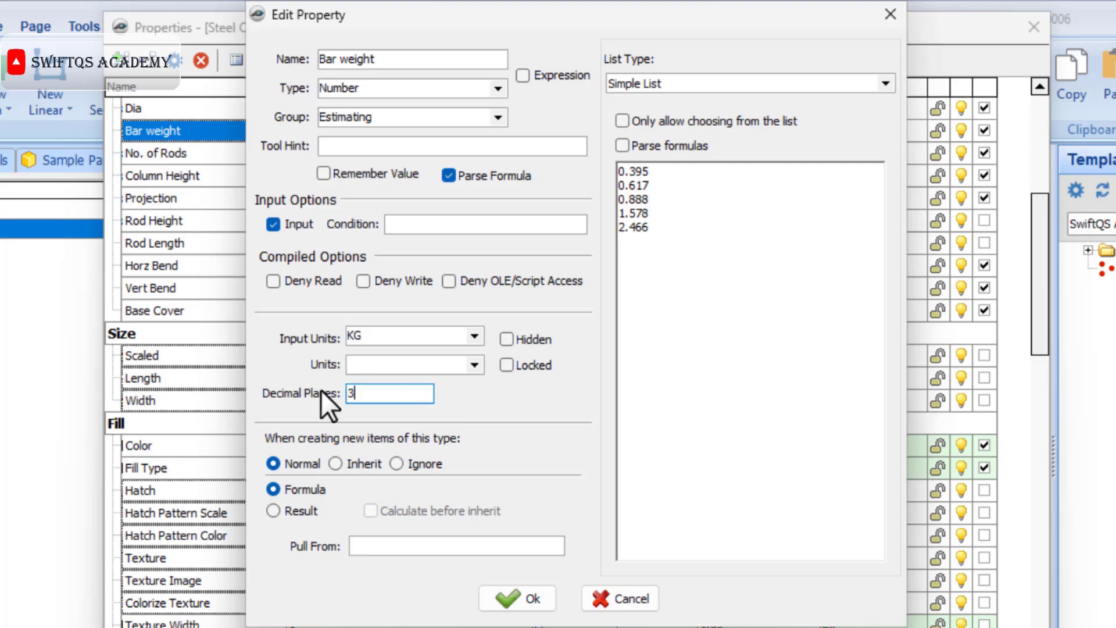
type("3")
left_click(500, 598)
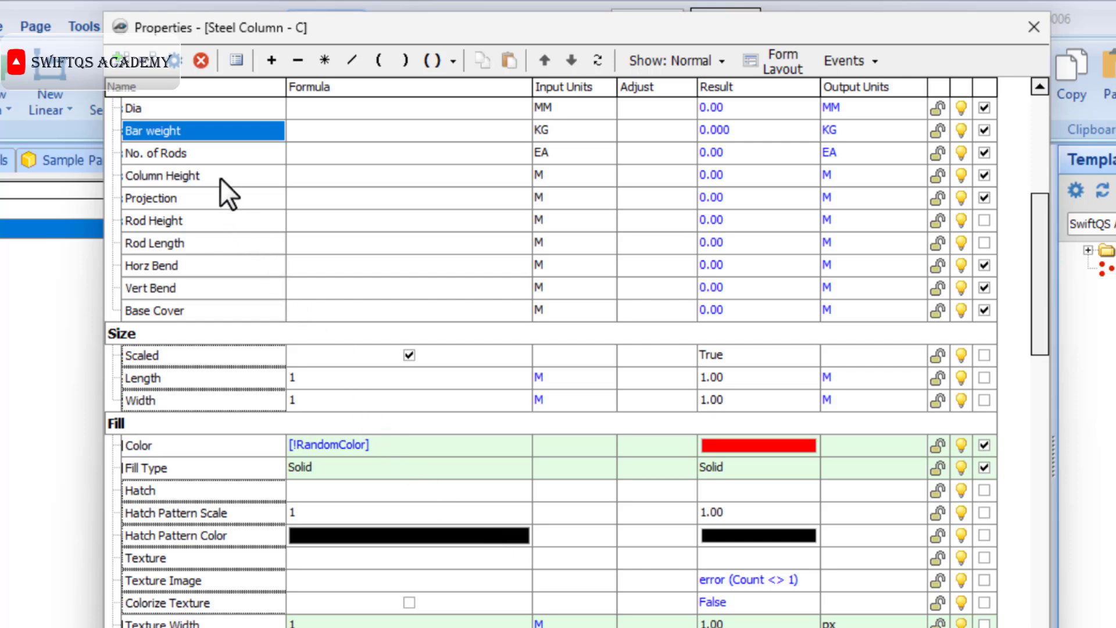
Give the No. of Rods property a simple list of choices: 4, 6, 8, 10 and 12
double_click(219, 161)
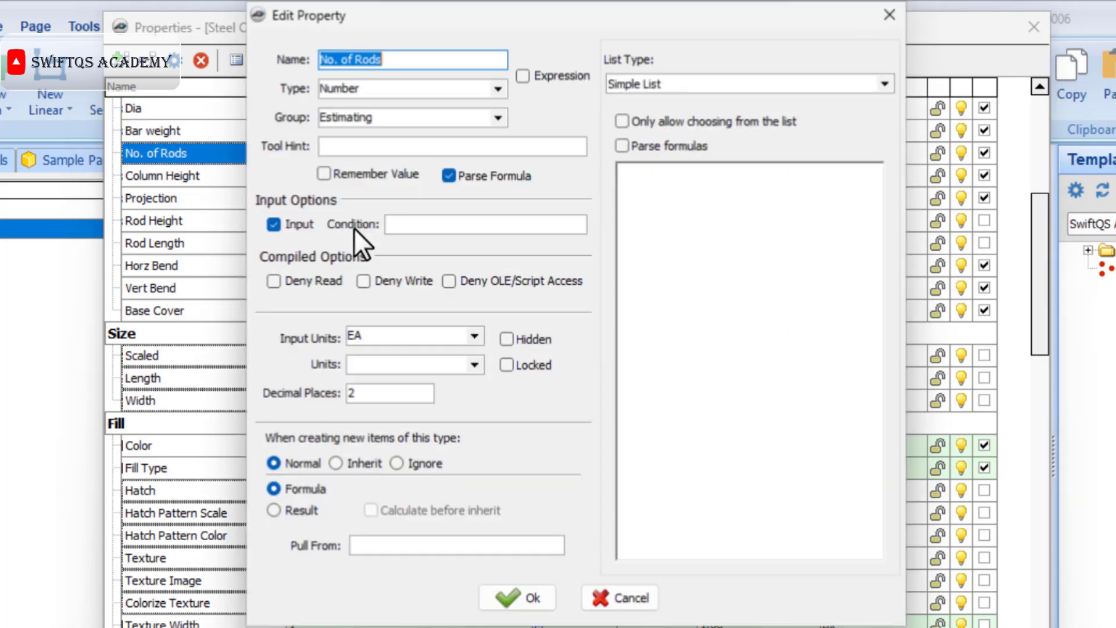
left_click(642, 244)
type("4 6 8")
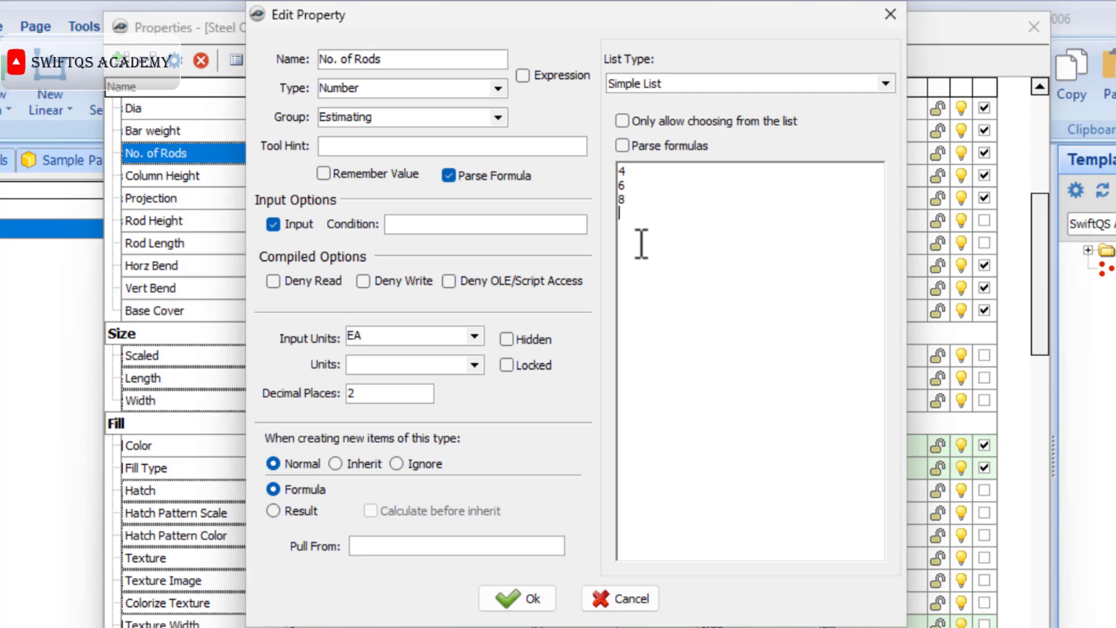
type(" 10 12")
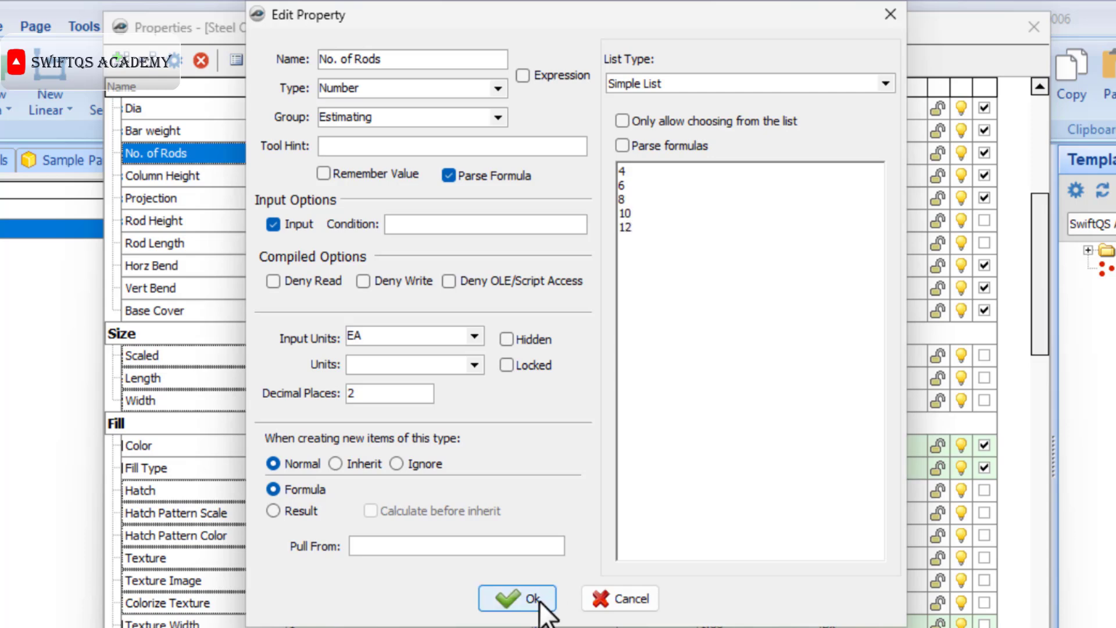
left_click(512, 598)
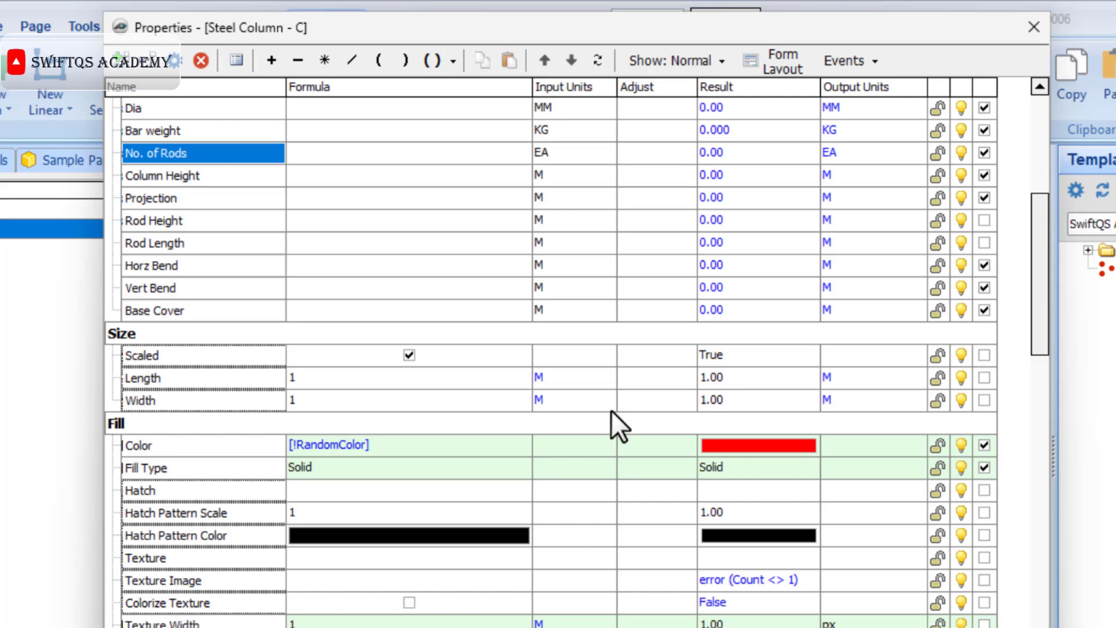
Choose 16 as the Dia value and 1.578 as the Bar weight value from their lists
left_click(516, 110)
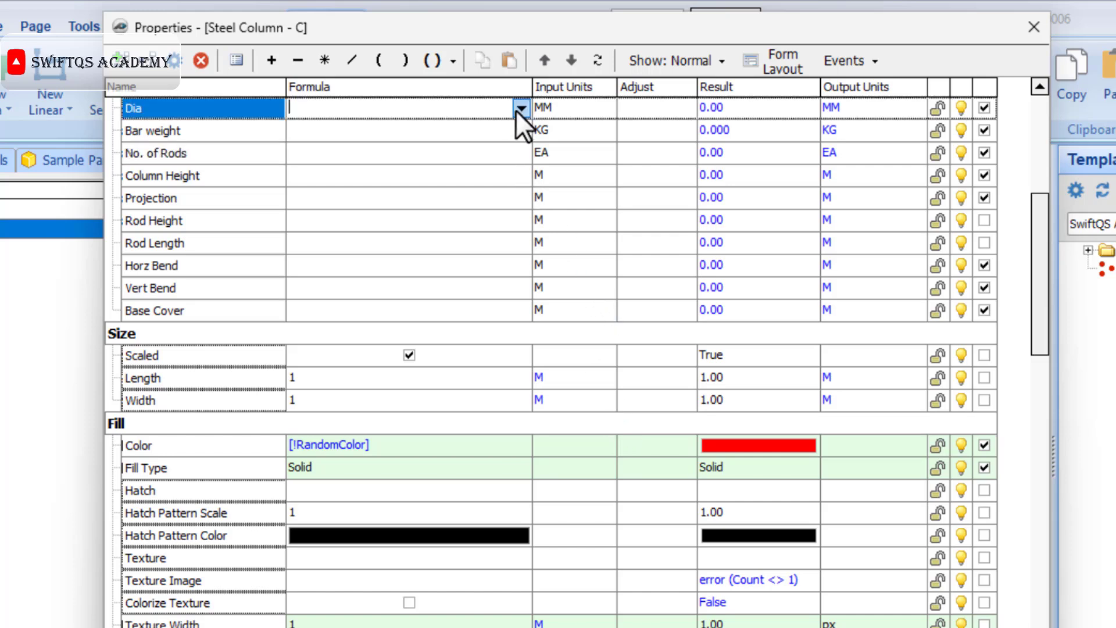
left_click(518, 110)
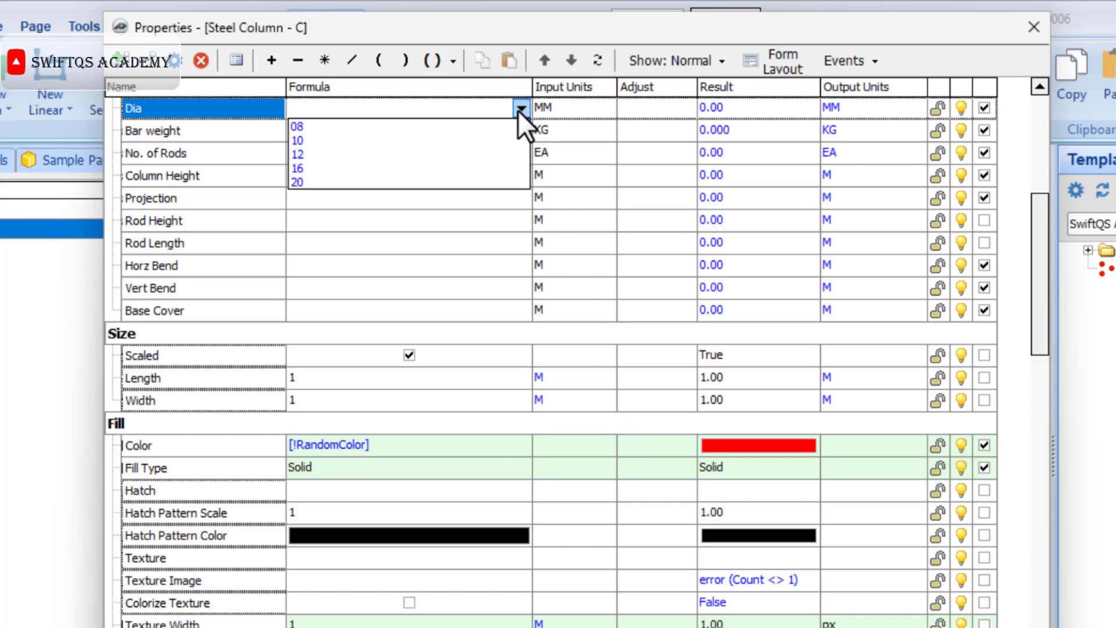
left_click(369, 168)
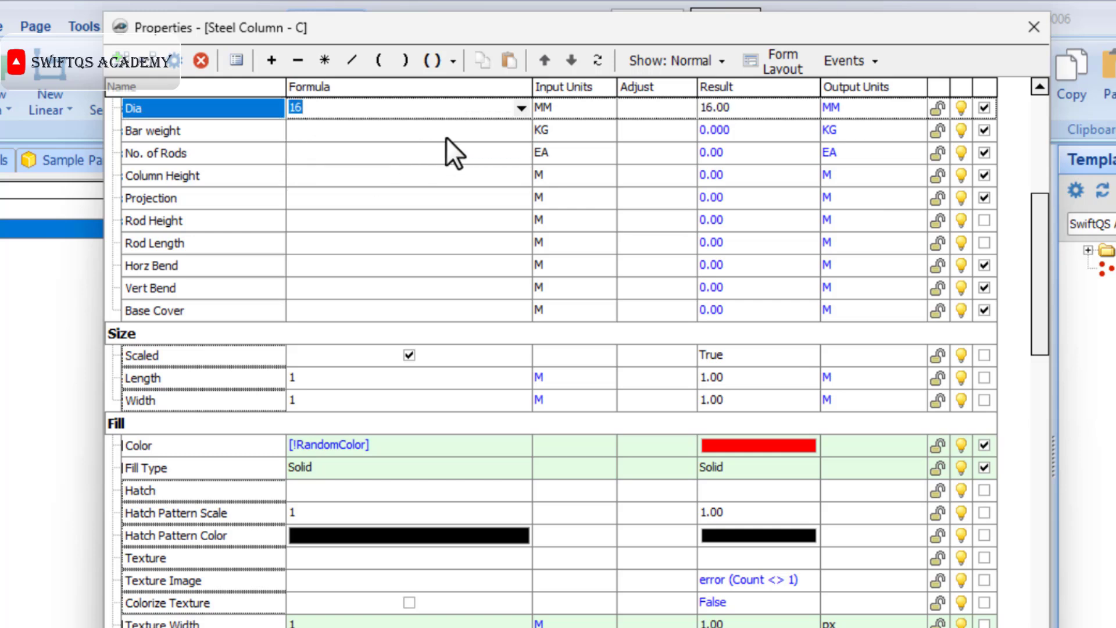
left_click(520, 137)
left_click(520, 137)
left_click(447, 177)
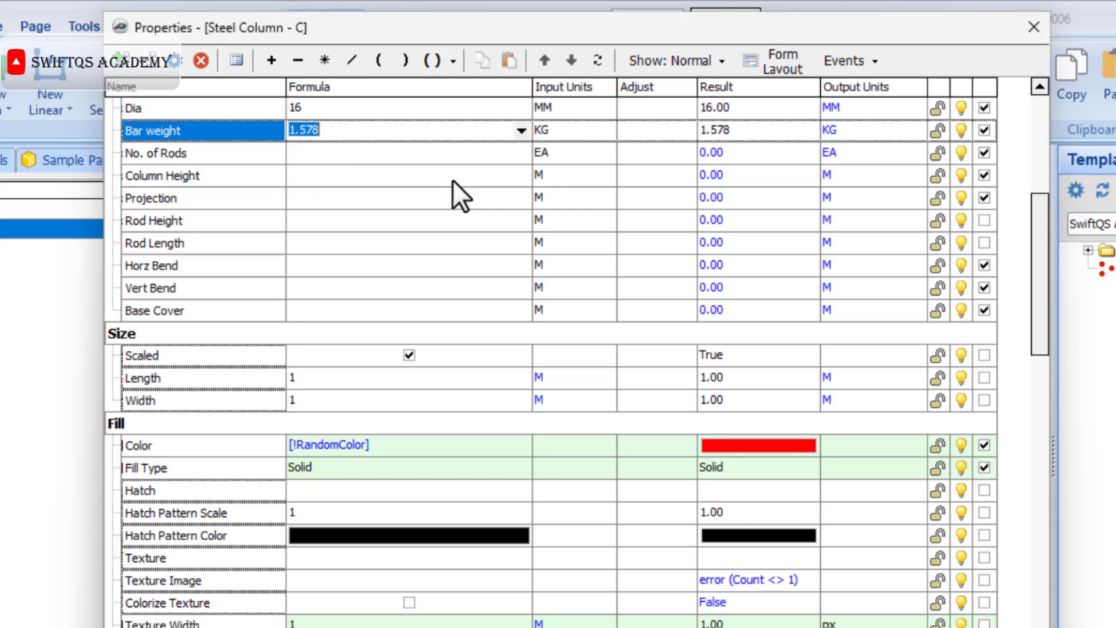
Check the list of choices offered for No. of Rods without selecting one
left_click(518, 158)
left_click(518, 158)
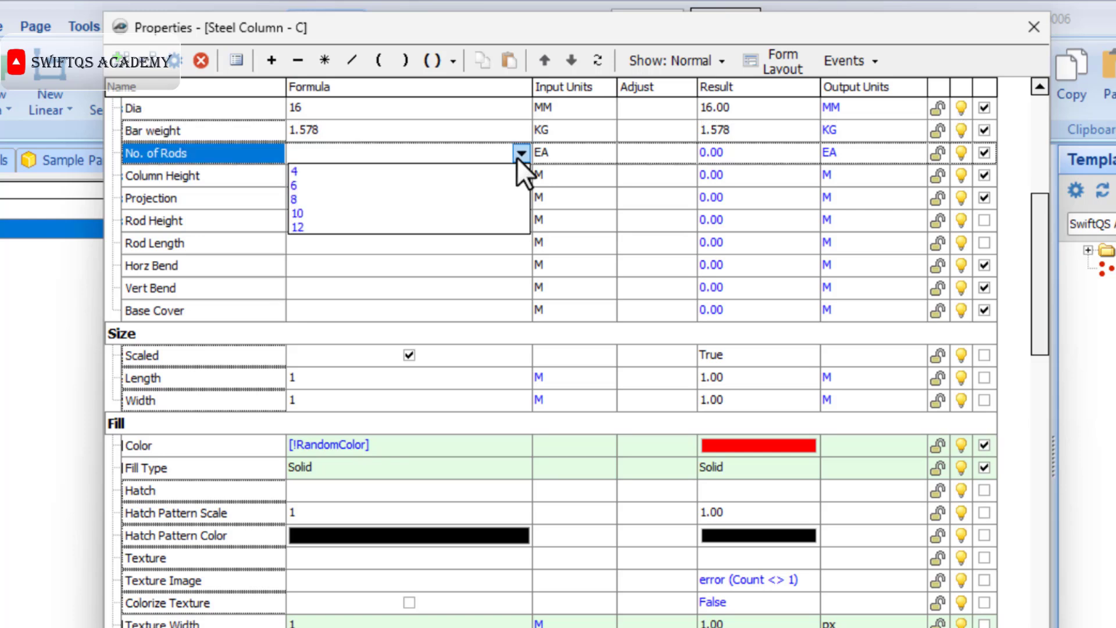
left_click(517, 158)
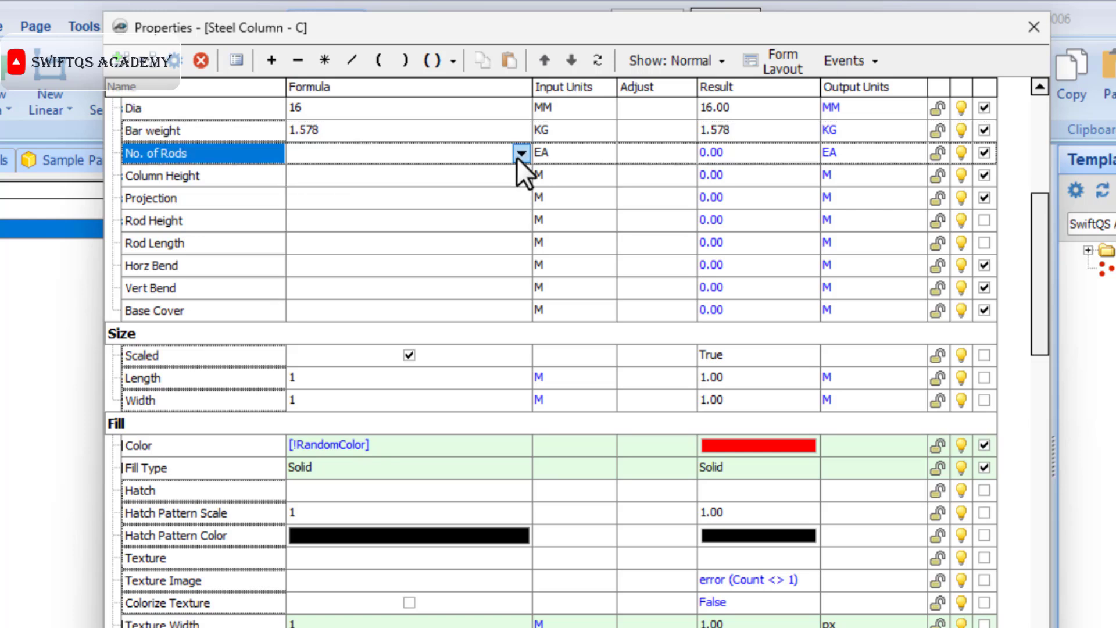
left_click(518, 158)
left_click(523, 155)
Set Vert Bend to 0 and display the column item's input form
left_click(319, 288)
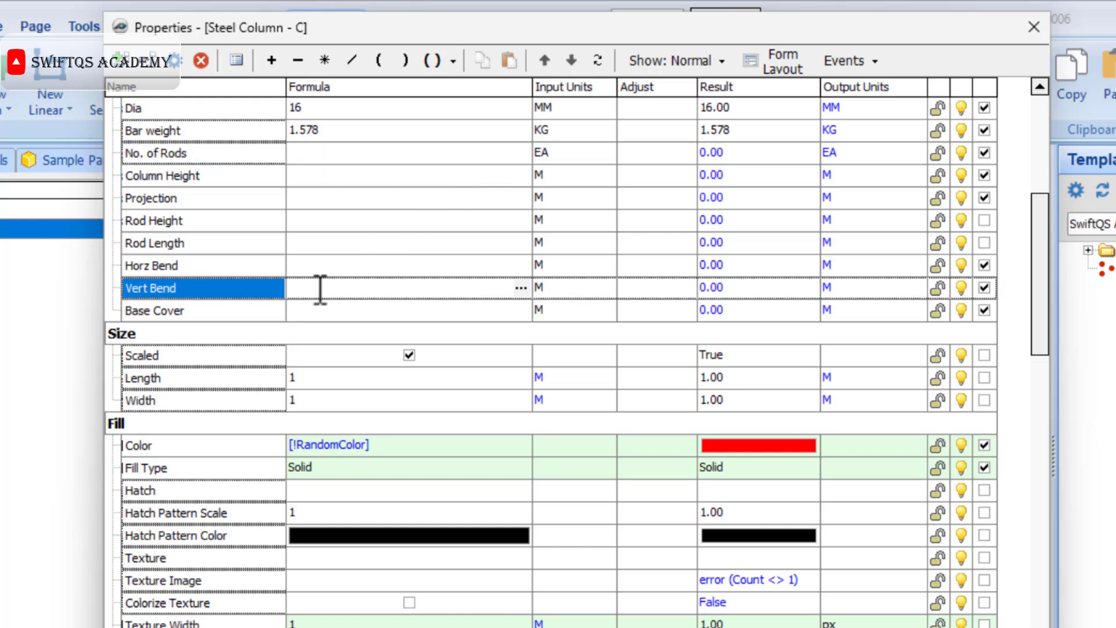
type("0")
left_click(373, 553)
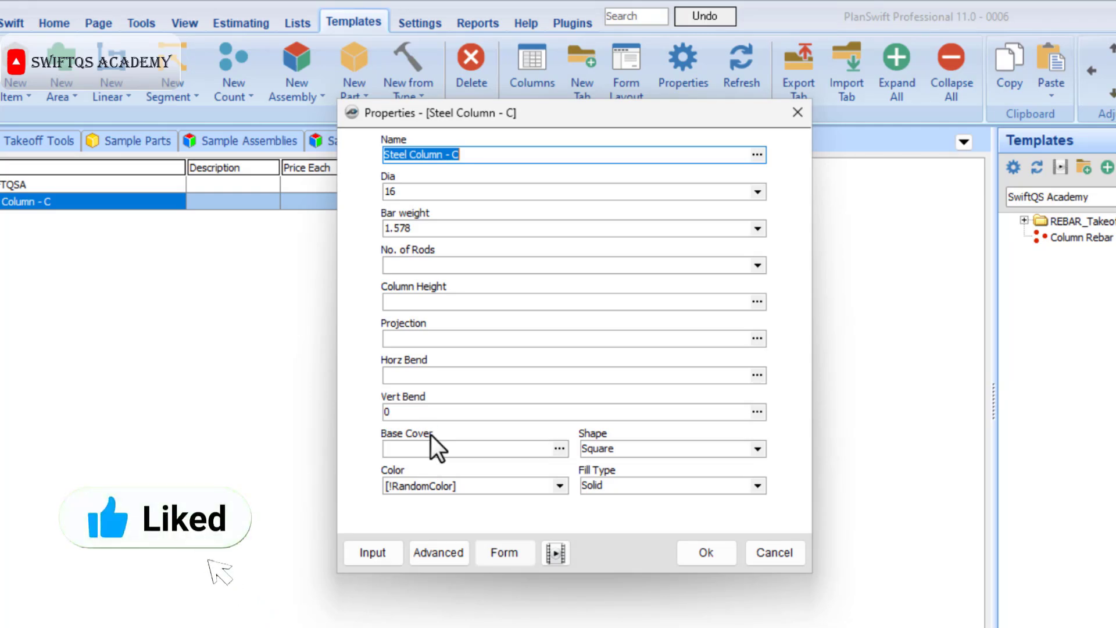
In the advanced properties' form layout, place Bar weight and No. of Rods on the same row as Dia
left_click(443, 545)
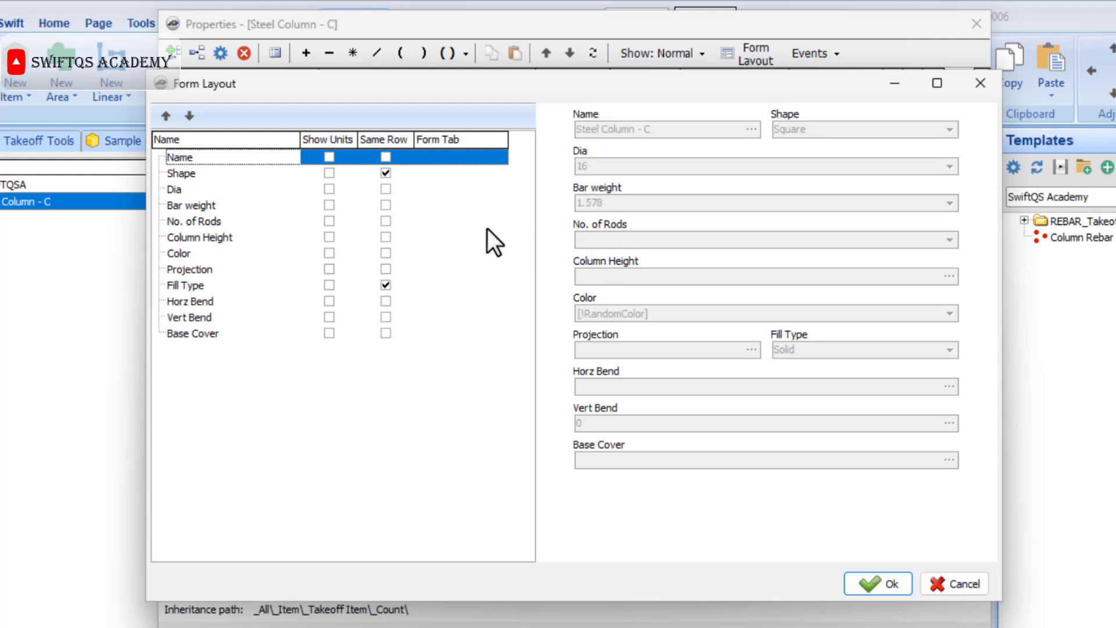
left_click(386, 221)
left_click(385, 205)
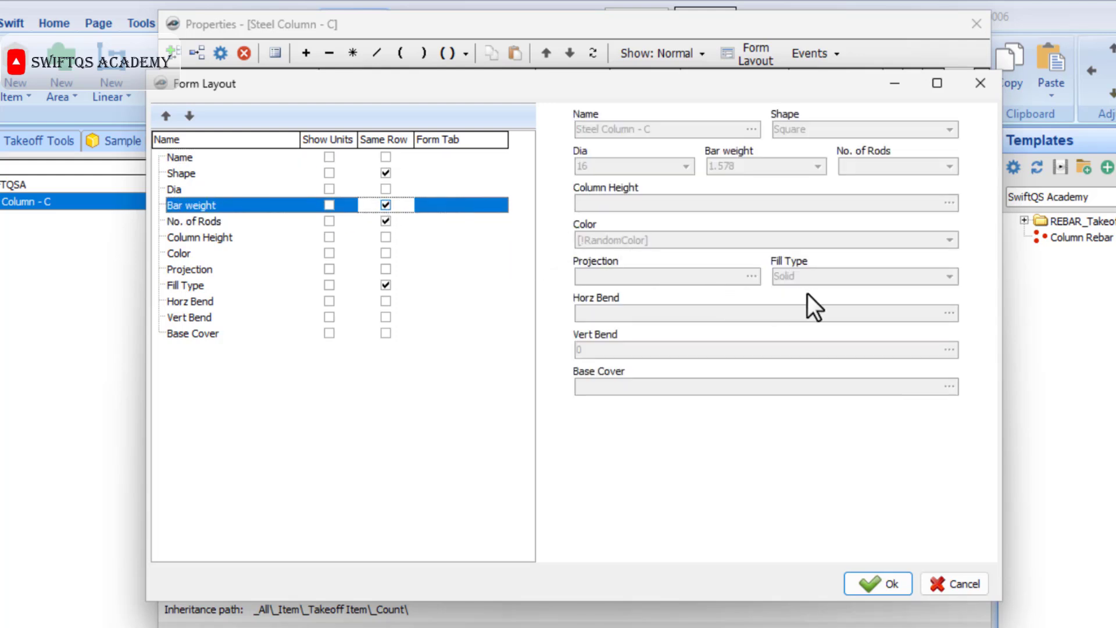
Move Color and Fill Type to the end of the form layout's field order
left_click(197, 253)
left_click(187, 117)
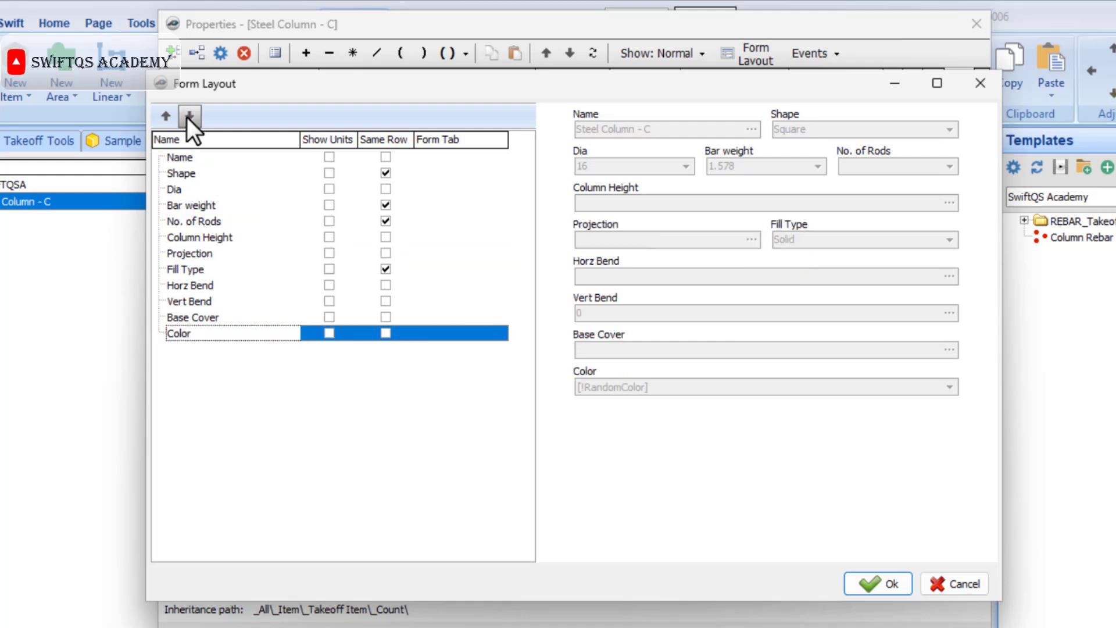
left_click(201, 271)
left_click(194, 118)
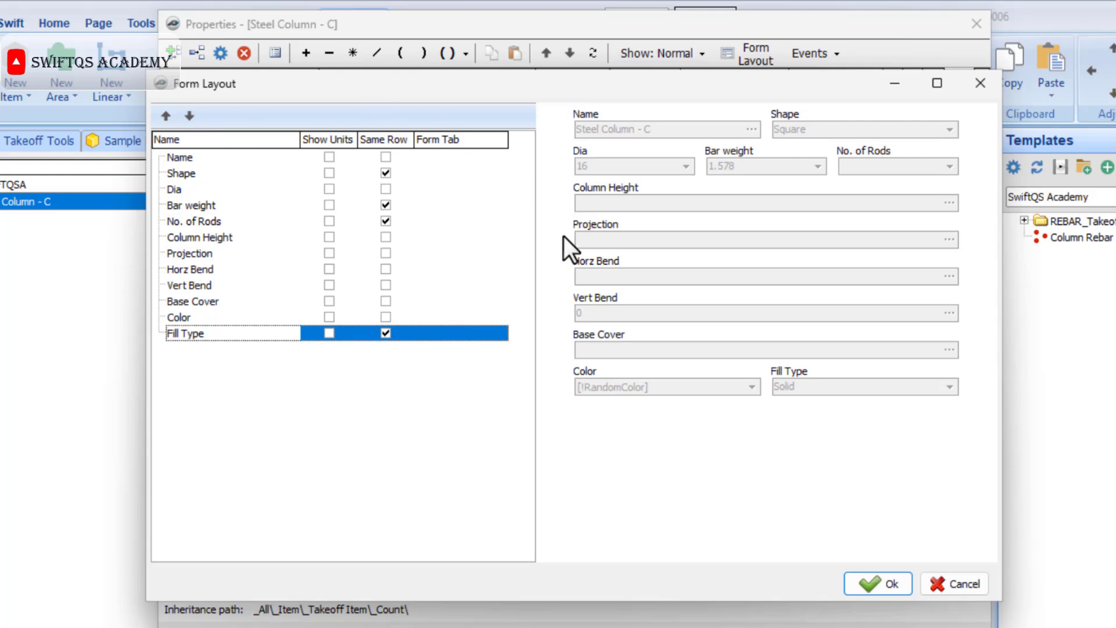
Place Projection on the same row as Column Height and Vert Bend on the same row as Horz Bend
left_click(388, 248)
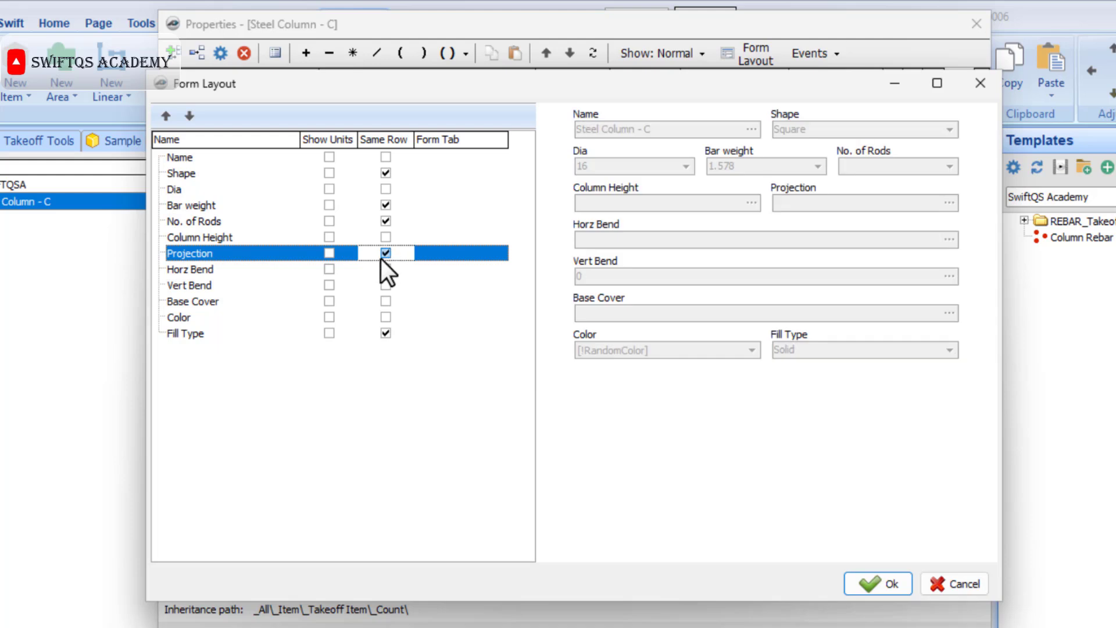
left_click(385, 285)
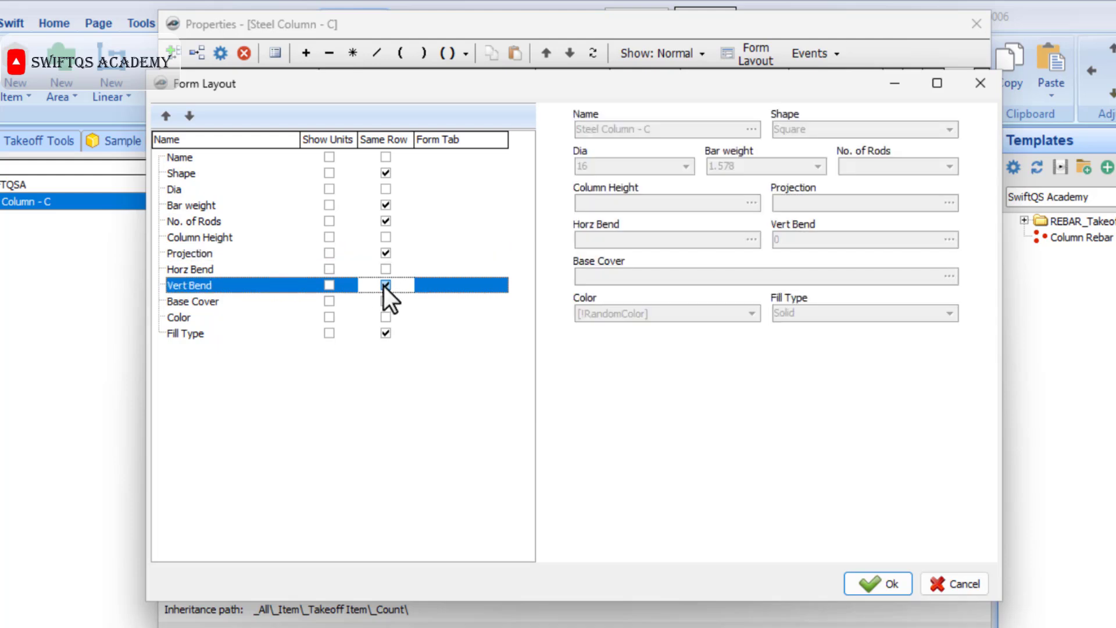
Show units for Dia, Bar weight, Column Height, Projection, Horz Bend, Vert Bend and Base Cover in the form layout
left_click(329, 189)
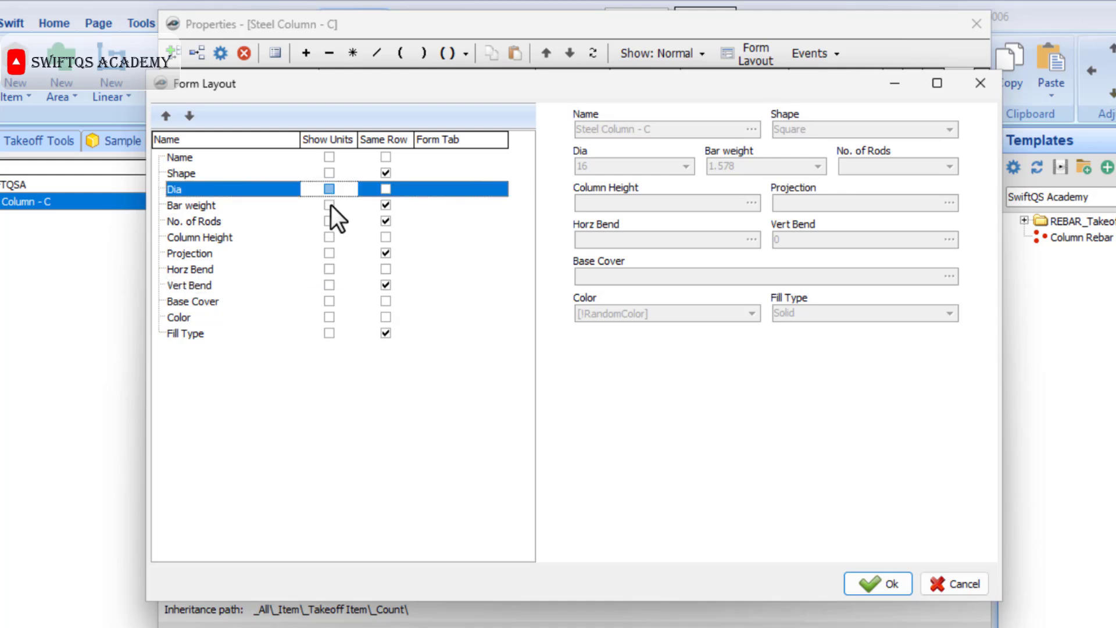
left_click(330, 205)
left_click(329, 237)
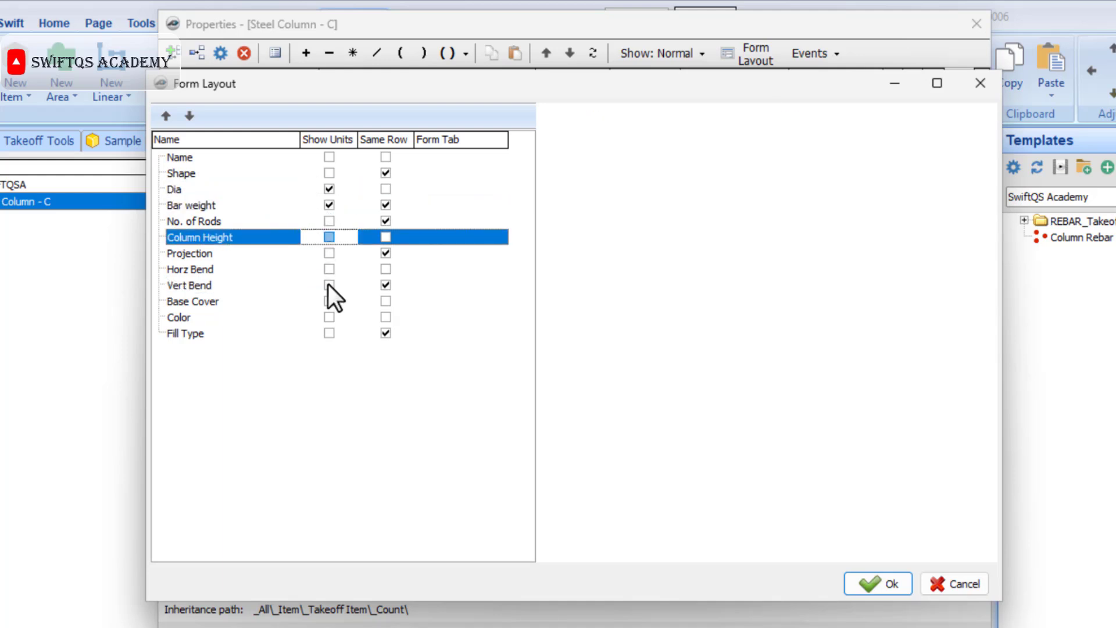
left_click(329, 285)
left_click(329, 301)
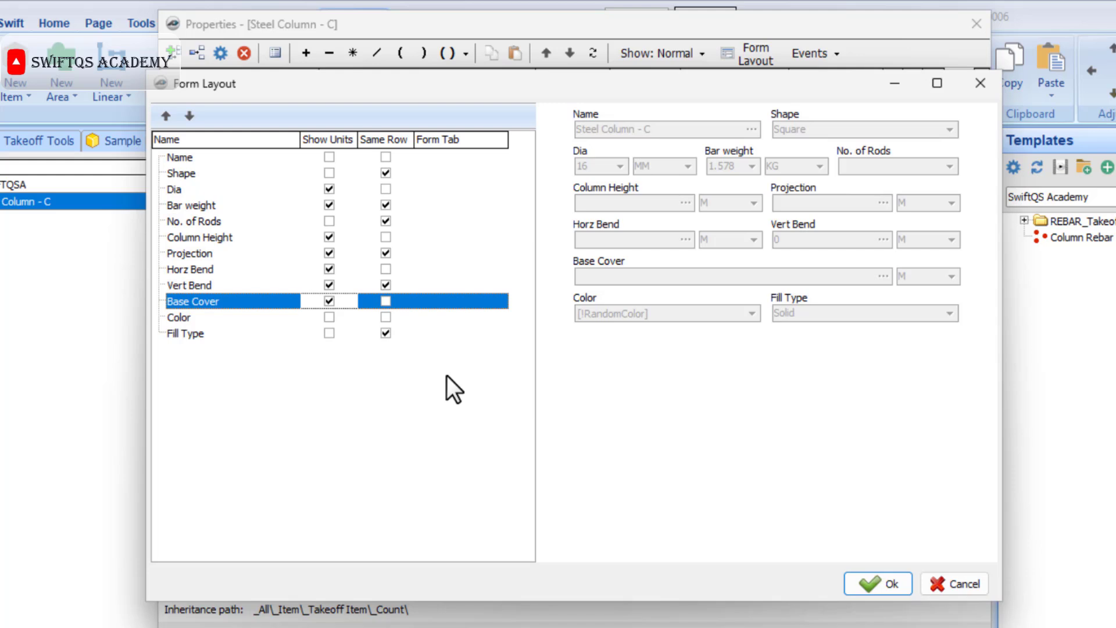
Assign Horz Bend, Vert Bend, Base Cover and Fill Type to a form tab named Neck Column
left_click(448, 268)
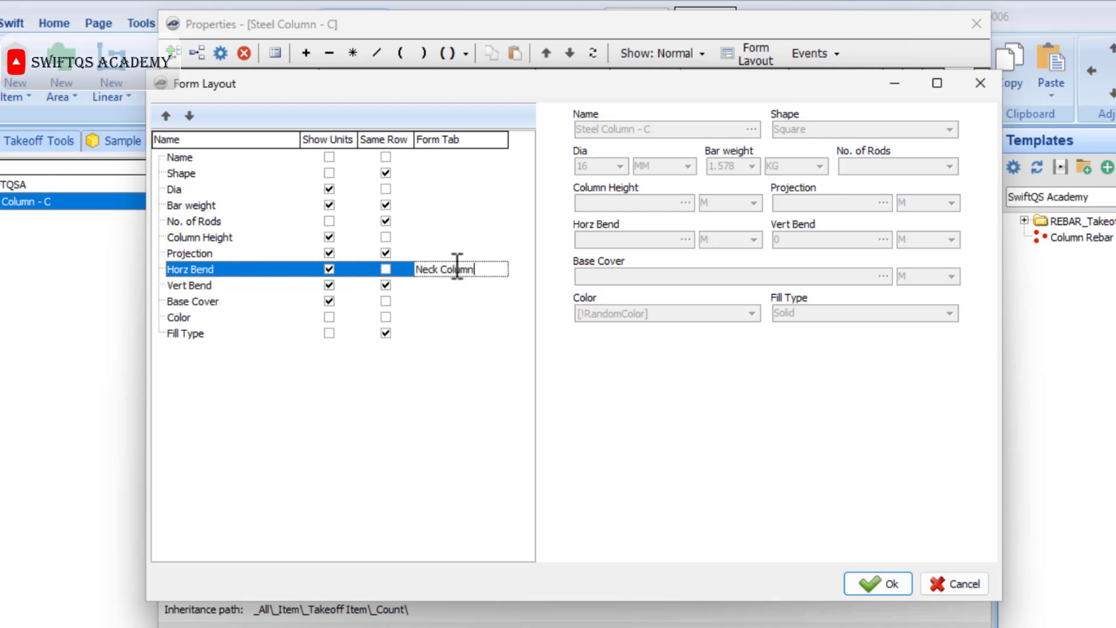
left_click_drag(492, 268, 414, 267)
key("ctrl+c")
left_click(459, 283)
key("ctrl+v")
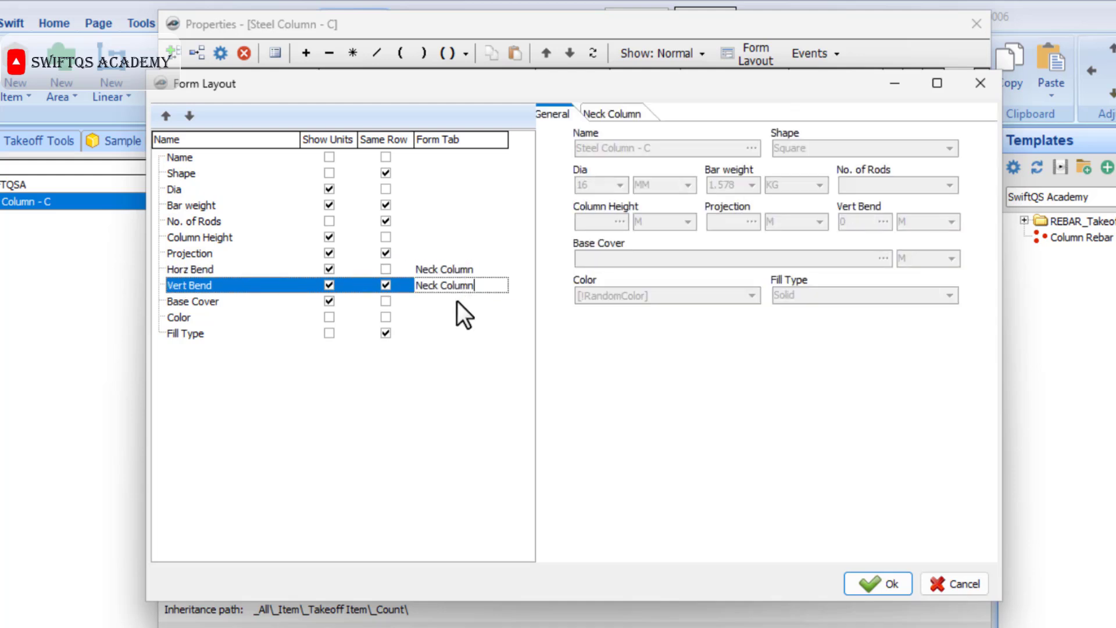
left_click(457, 302)
key("ctrl+v")
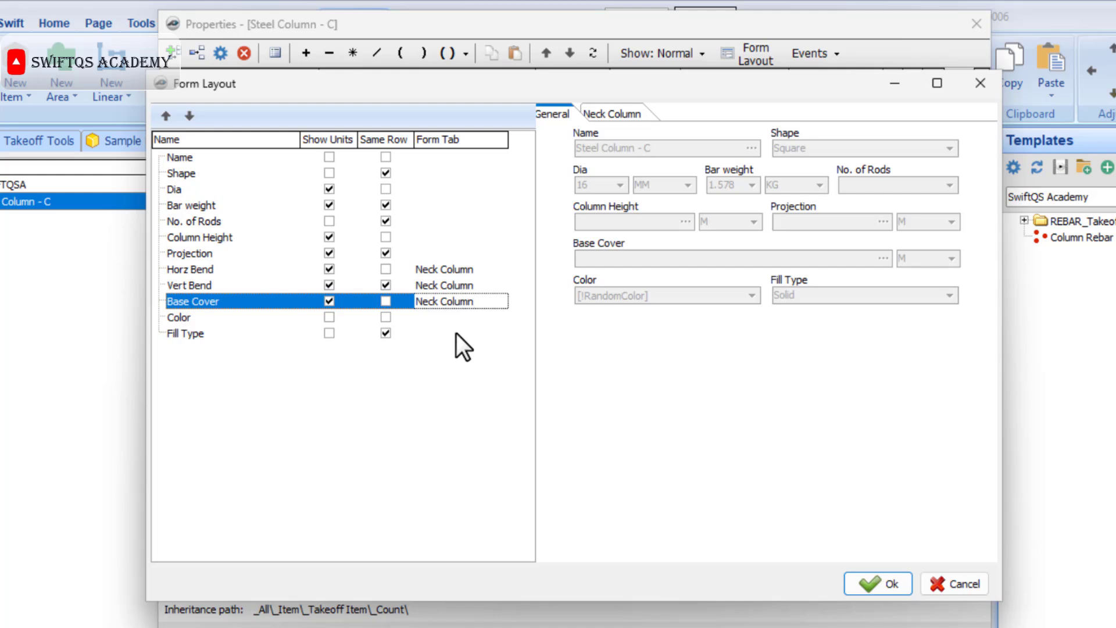
left_click(456, 333)
key("ctrl+v")
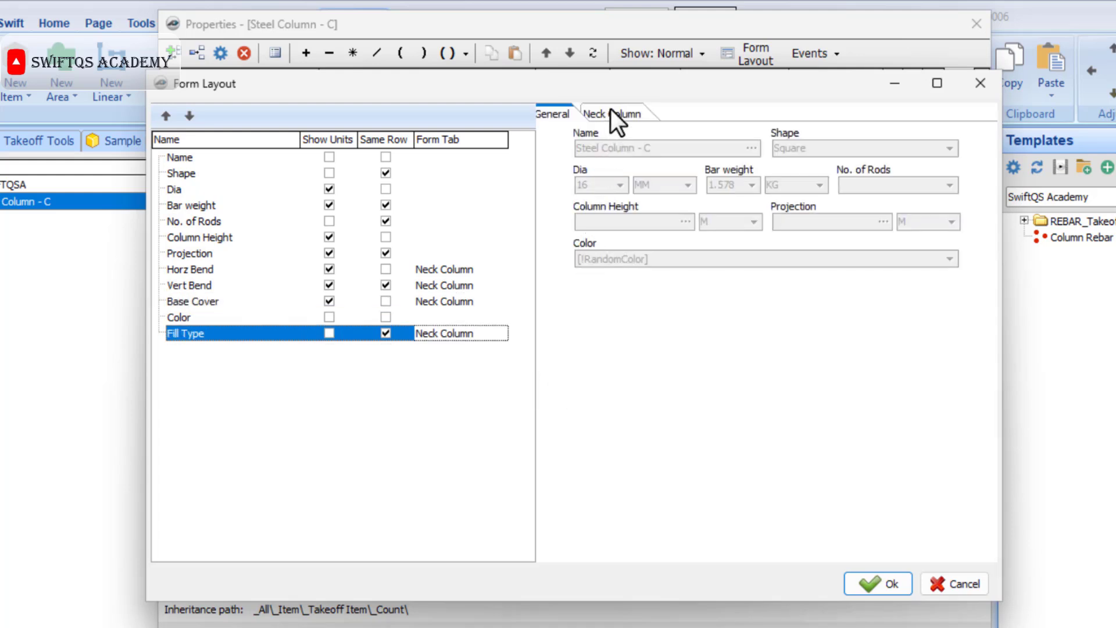
Preview the Neck Column tab, accept the form layout and review the input form's Neck Column and General tabs
left_click(610, 111)
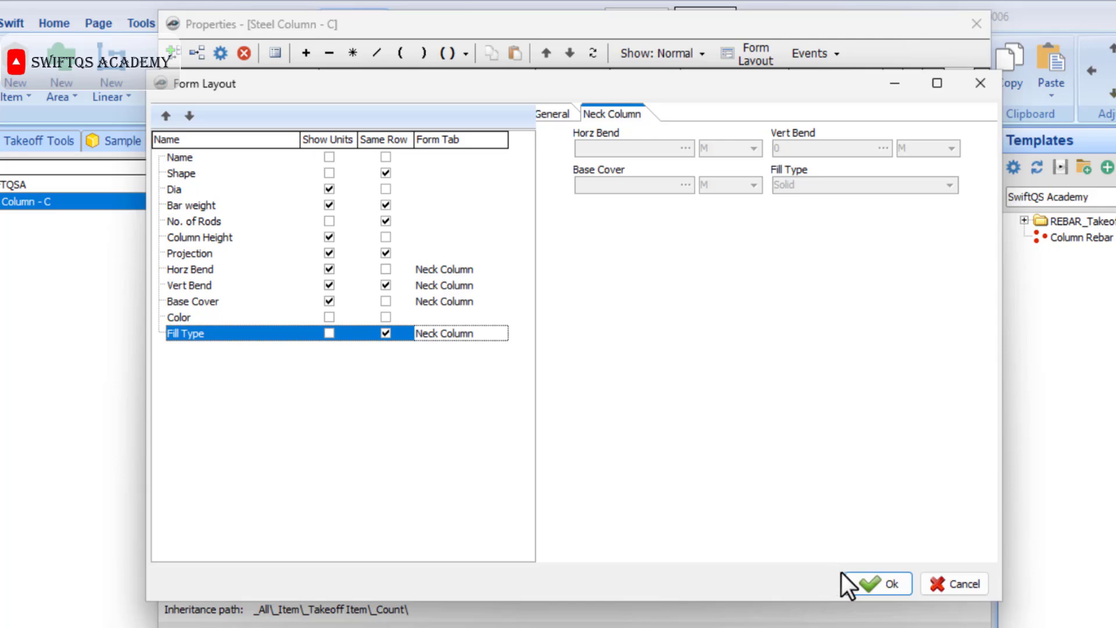
left_click(855, 582)
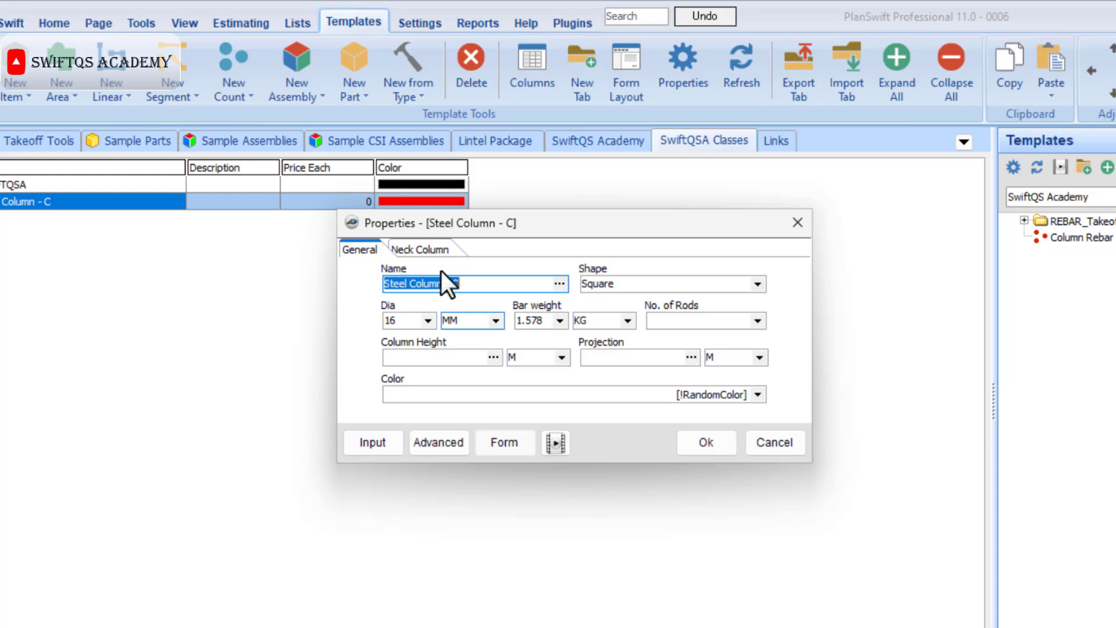
left_click(432, 255)
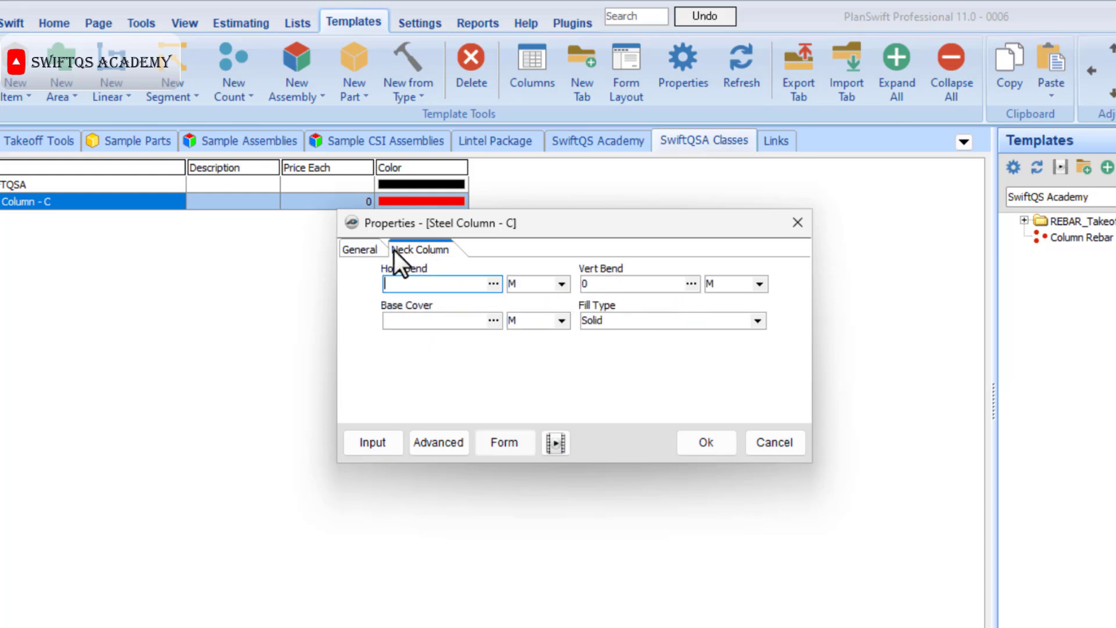
left_click(372, 250)
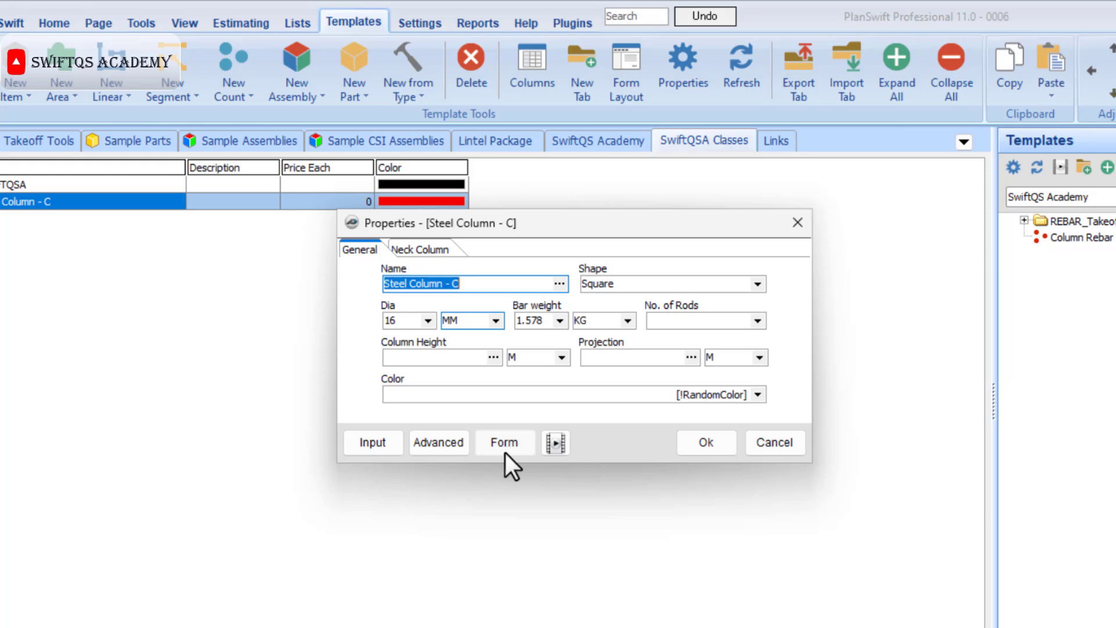
In the advanced properties, set the Rod Height formula to [Column Height] + [Projection]
left_click(448, 441)
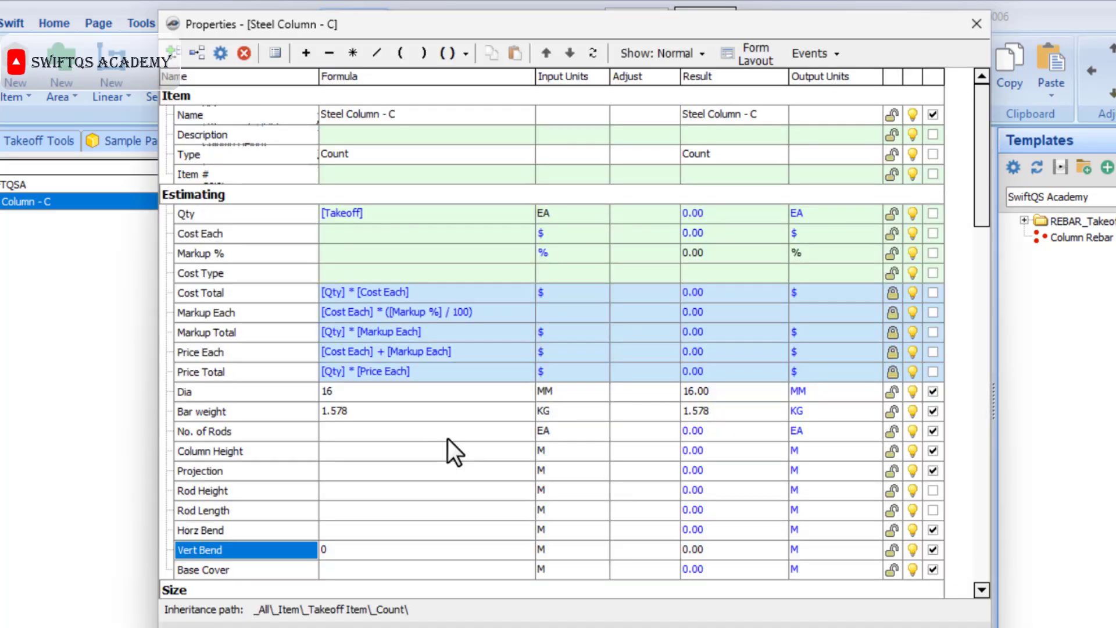
left_click(361, 491)
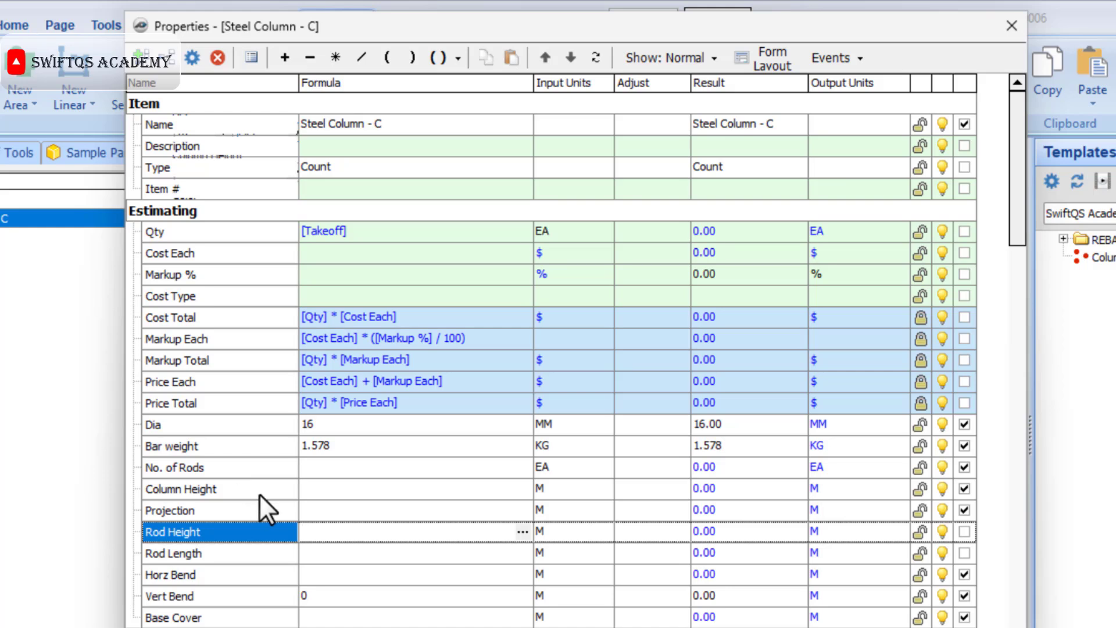
left_click(259, 494)
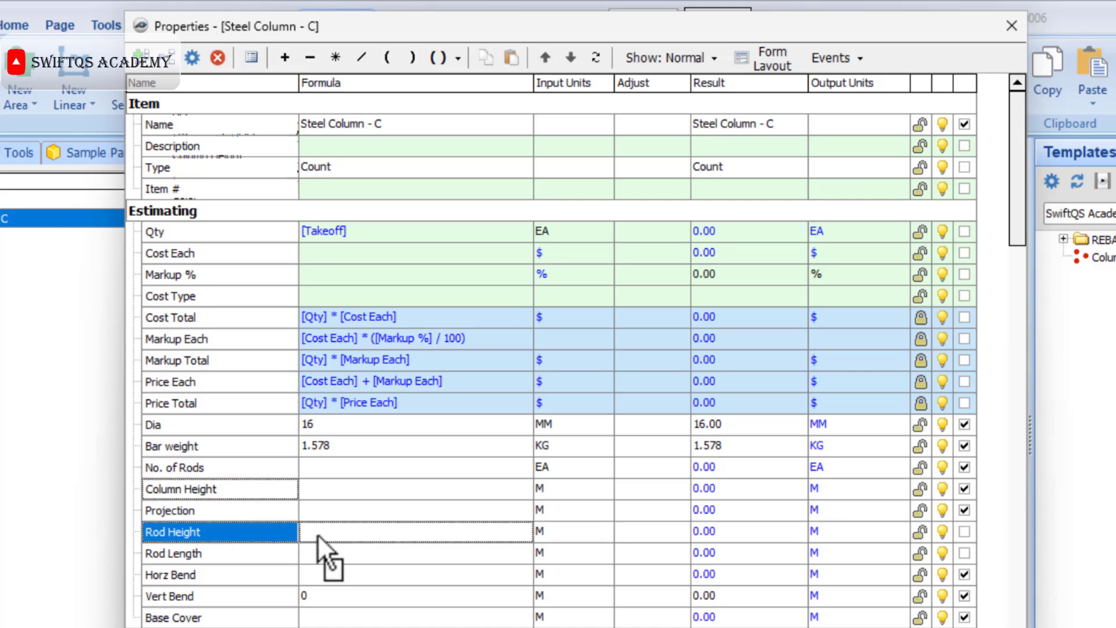
left_click(284, 58)
left_click(235, 512)
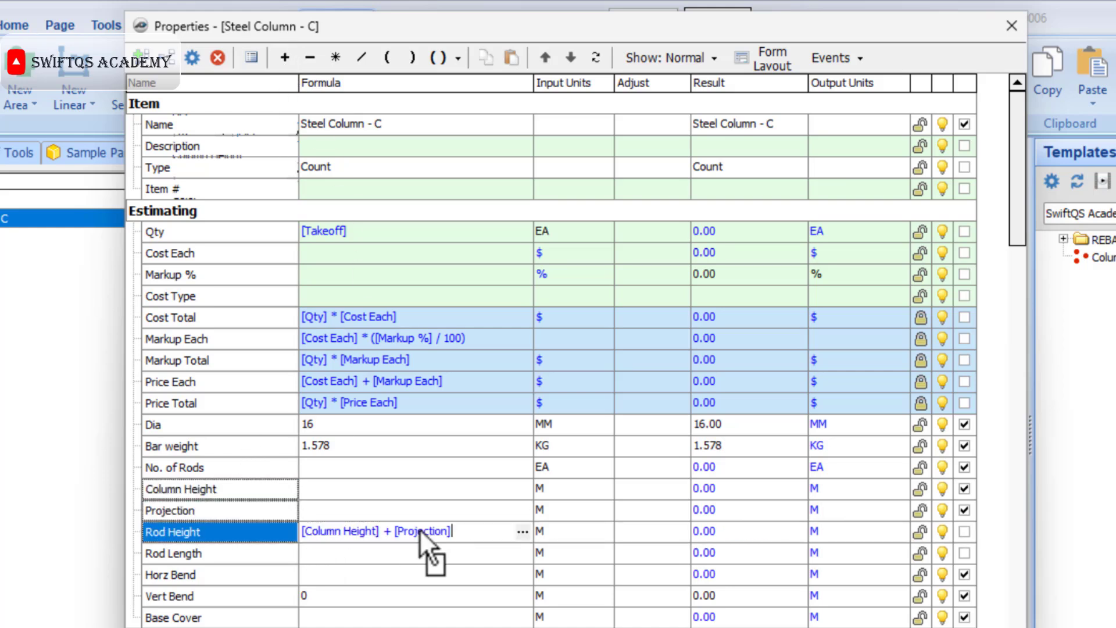
Set the Rod Length formula to [Rod Height] - [Base Cover] + [Horz Bend] + [Vert Bend]
left_click(362, 558)
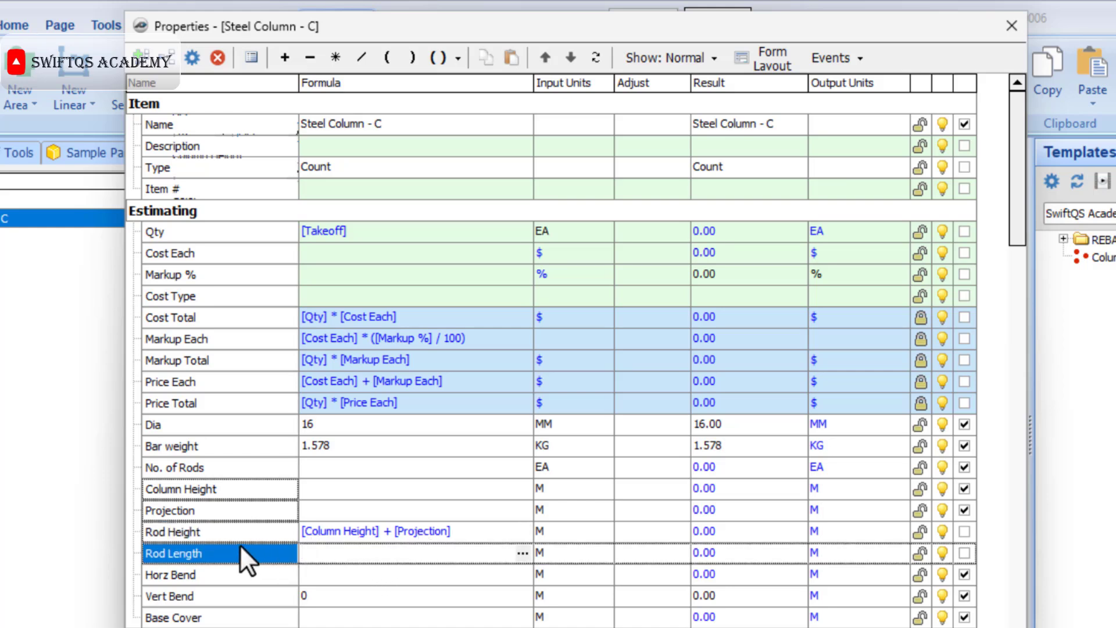
left_click_drag(229, 533, 311, 555)
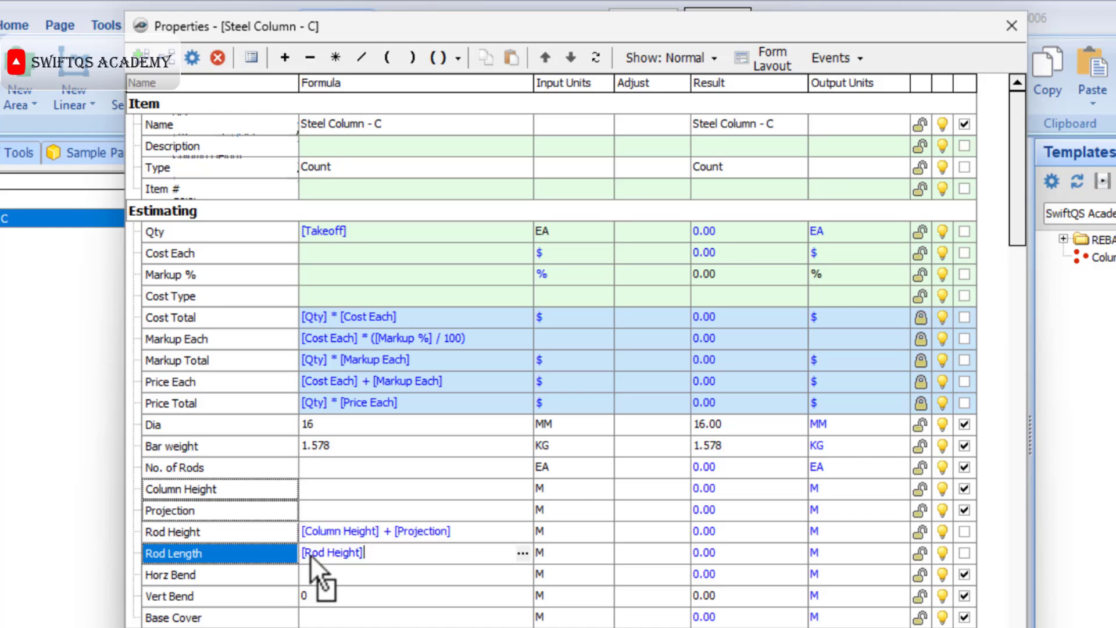
left_click(310, 57)
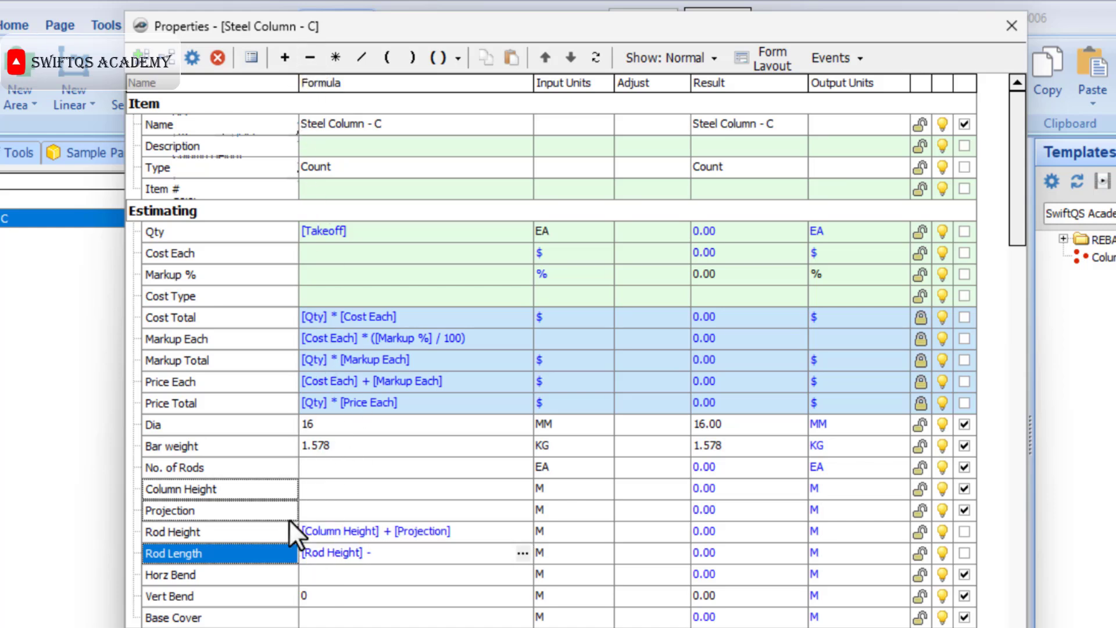
left_click_drag(221, 617, 402, 556)
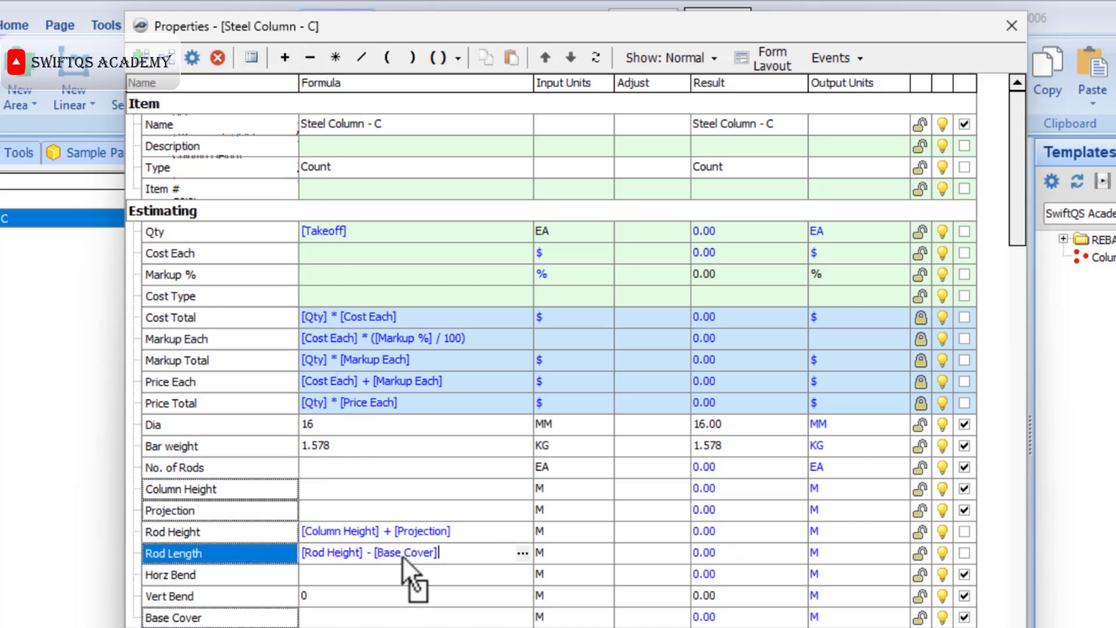
left_click(282, 56)
left_click_drag(263, 574, 455, 554)
left_click(284, 58)
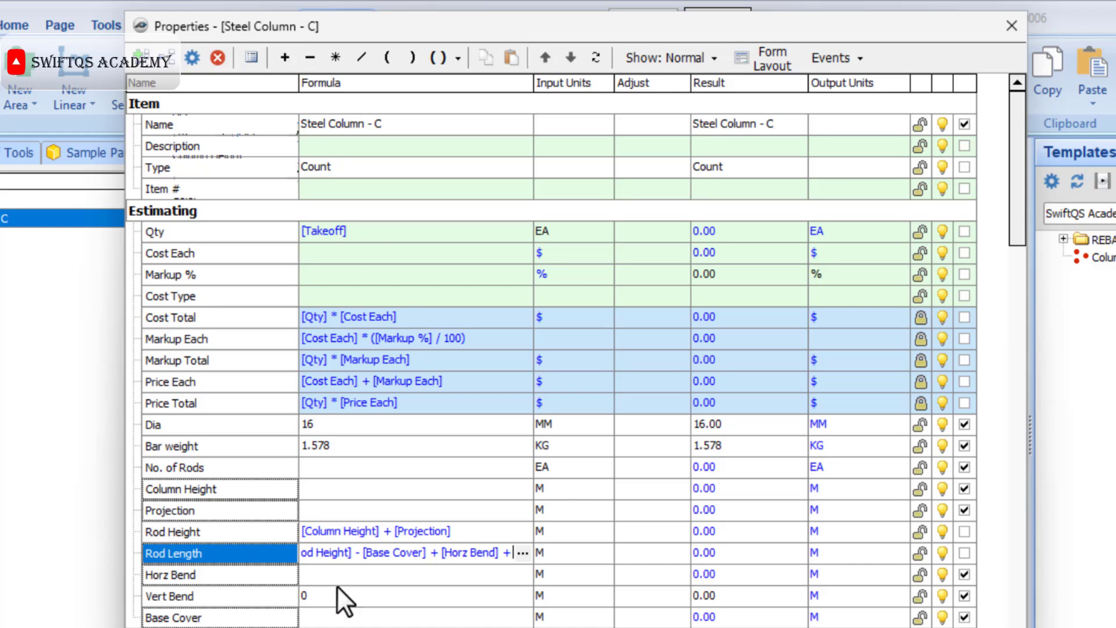
left_click_drag(286, 599, 487, 553)
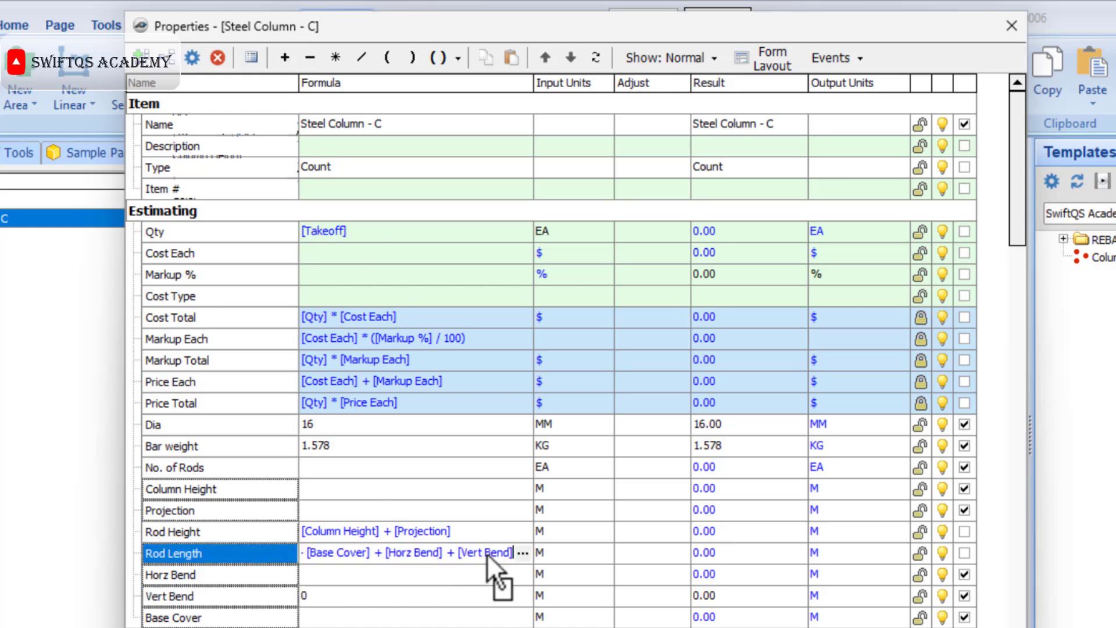
Set the Qty formula to [Takeoff] * [Rod Length] * [No. of Rods] * [Bar weight] with KG as its input unit
left_click(376, 235)
left_click(334, 58)
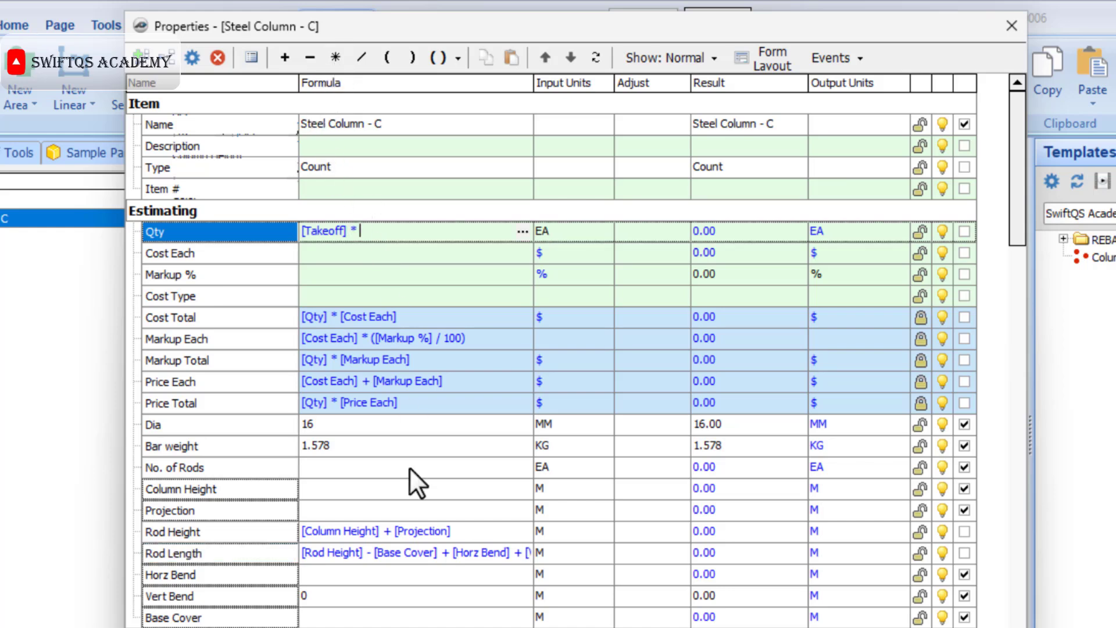
left_click_drag(279, 545, 385, 236)
left_click(336, 56)
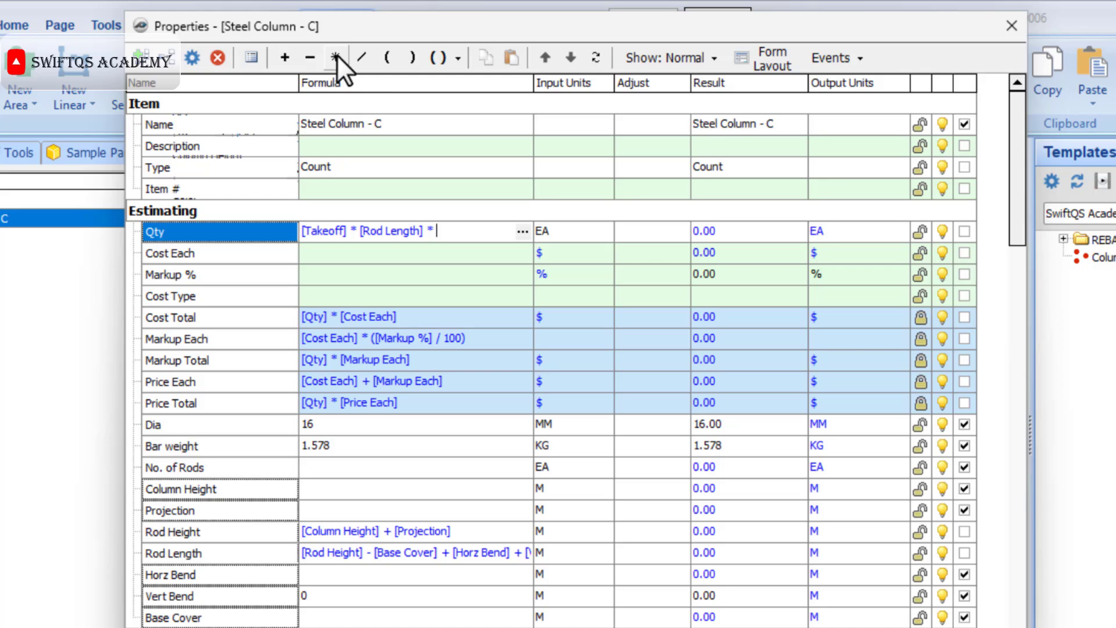
left_click_drag(242, 469, 435, 225)
left_click(335, 58)
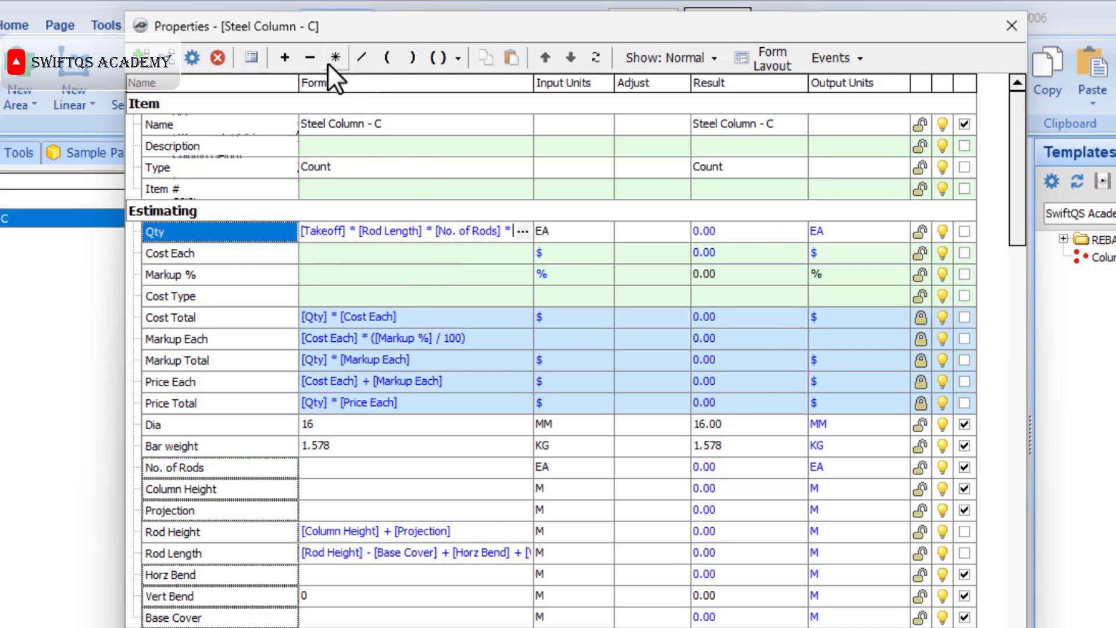
left_click_drag(218, 446, 506, 249)
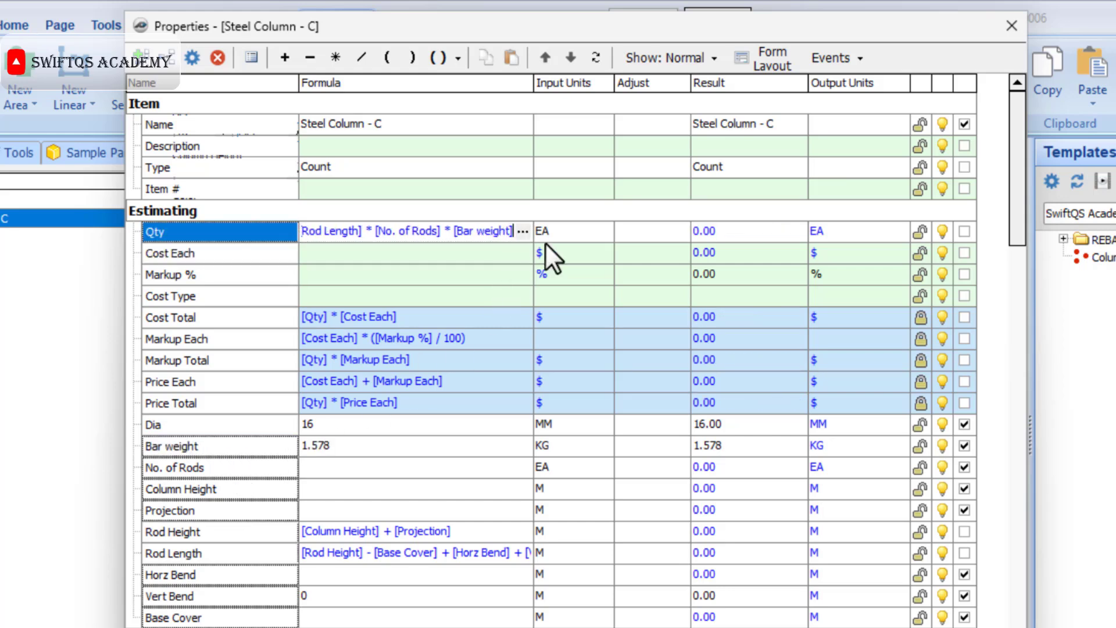
left_click(556, 231)
type("KG")
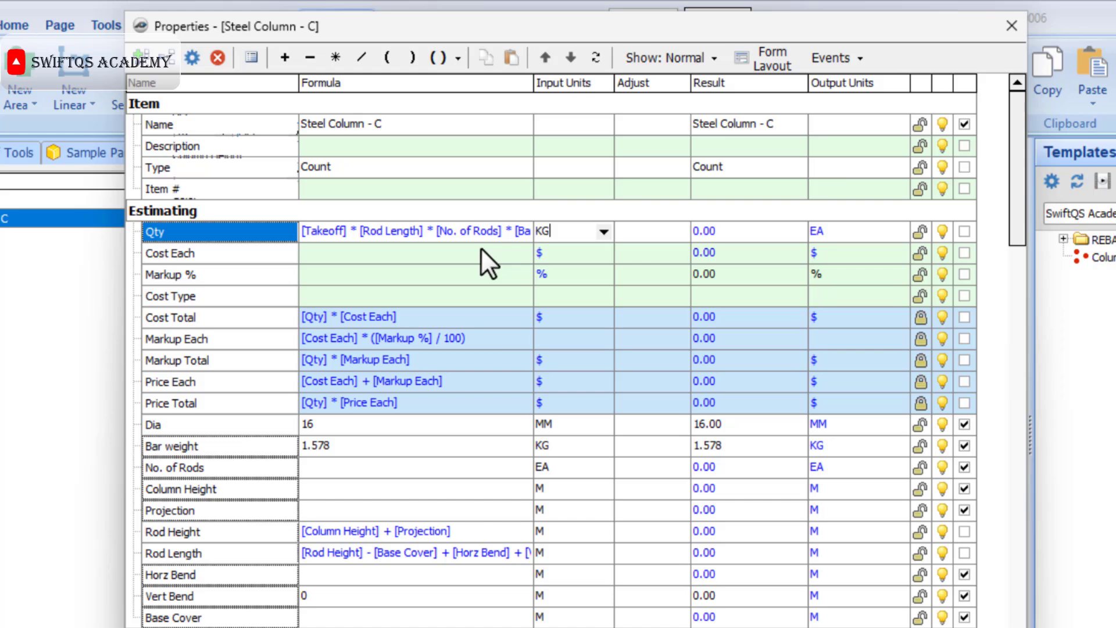
Try to enclose the Qty formula in parentheses and divide it by 1000 in the formula editor
left_click(472, 232)
left_click(523, 231)
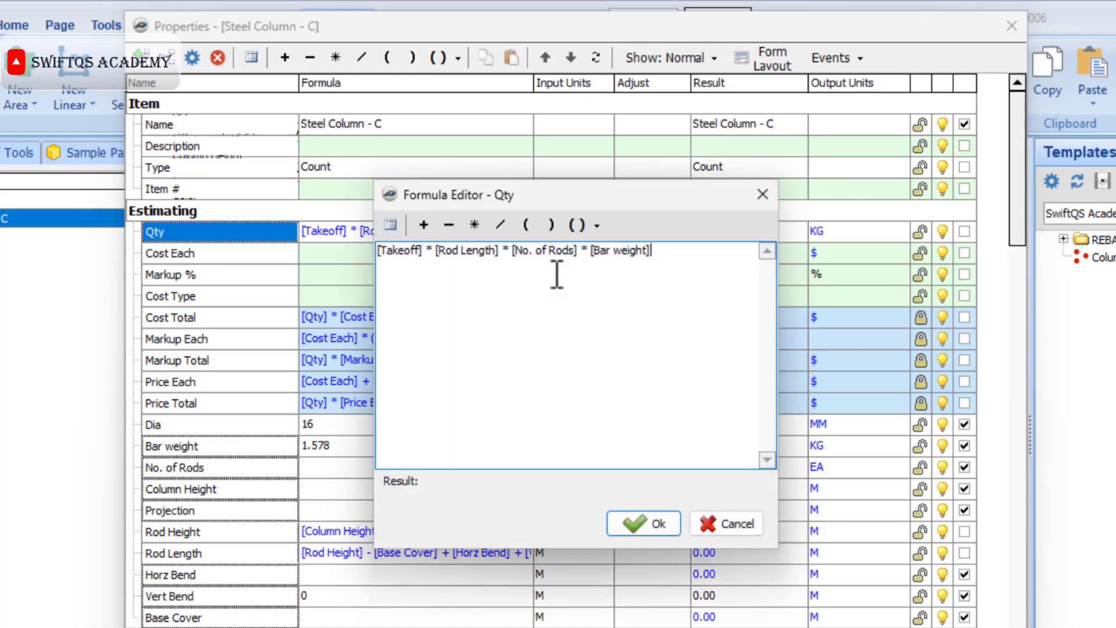
left_click_drag(668, 252, 377, 282)
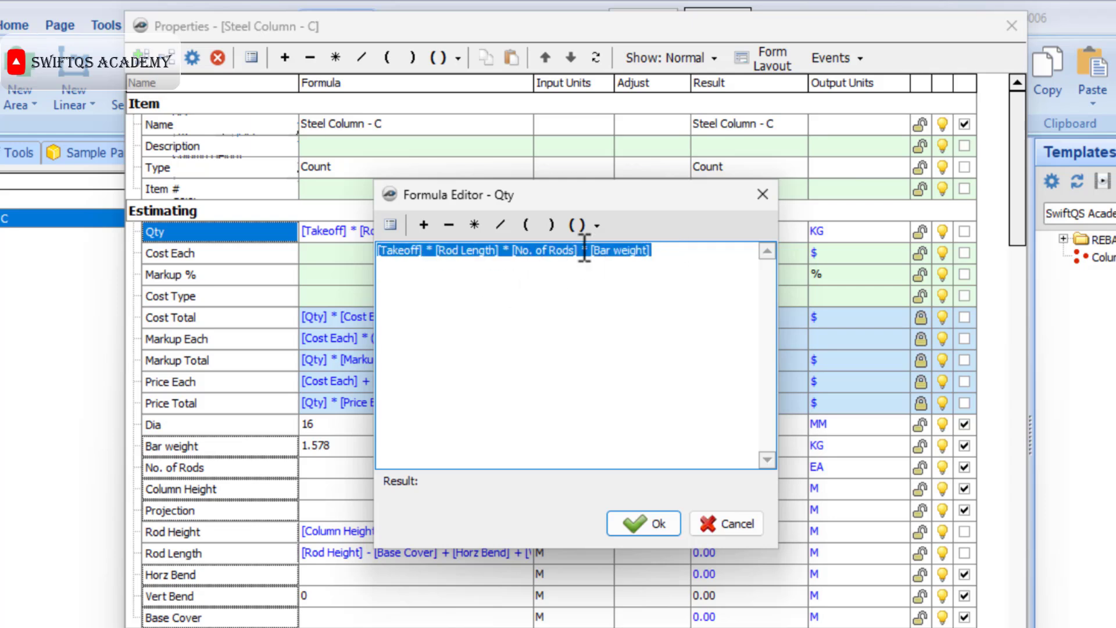
left_click(588, 227)
left_click(599, 249)
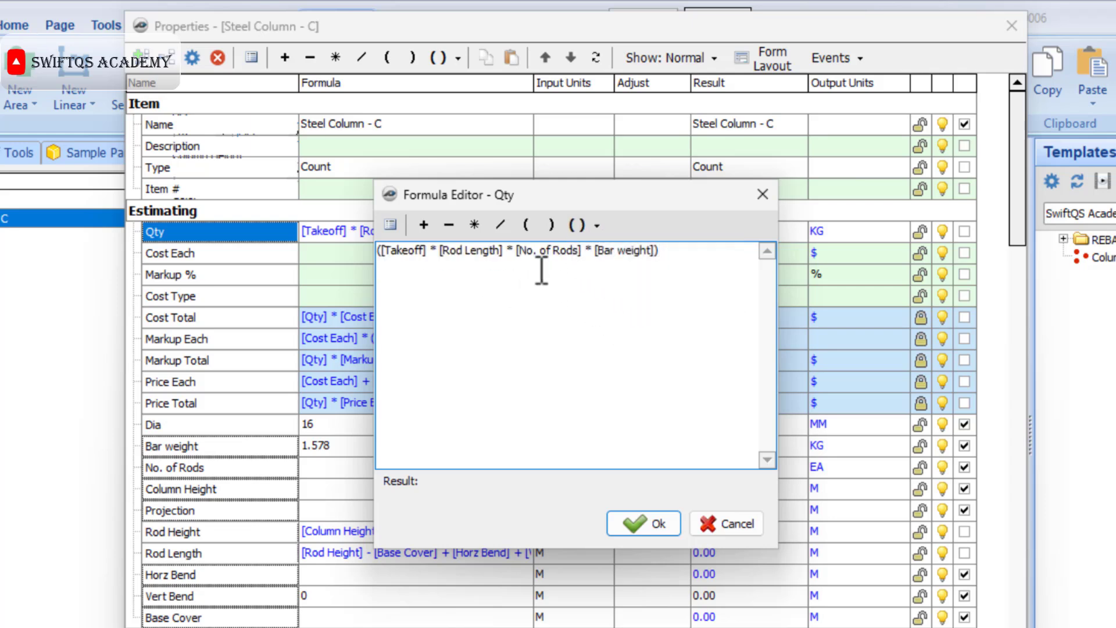
left_click(503, 225)
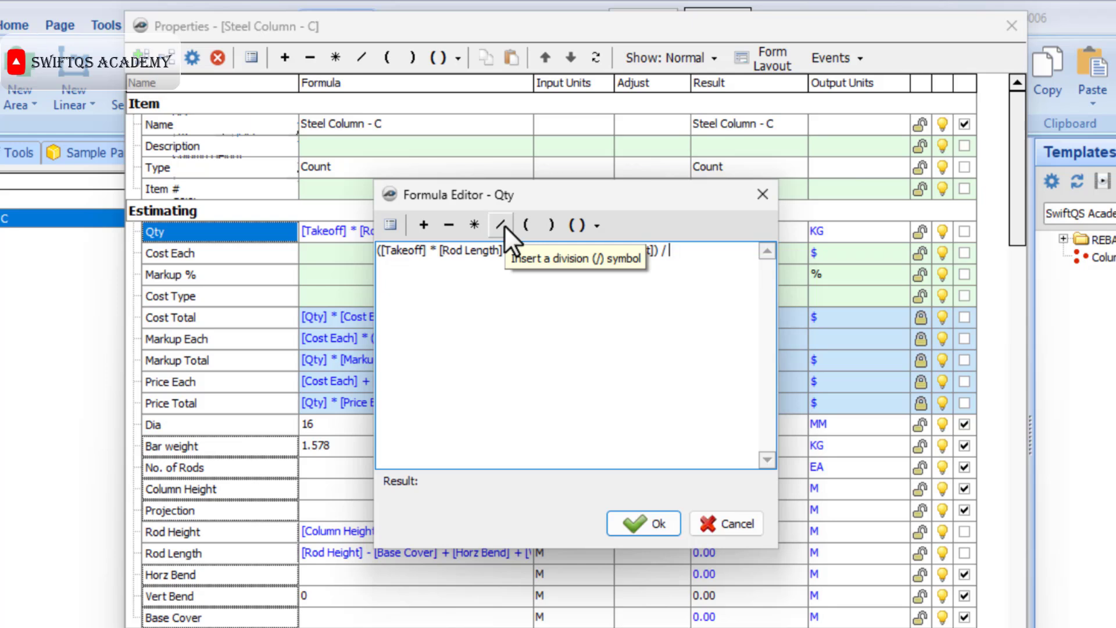
type("1000")
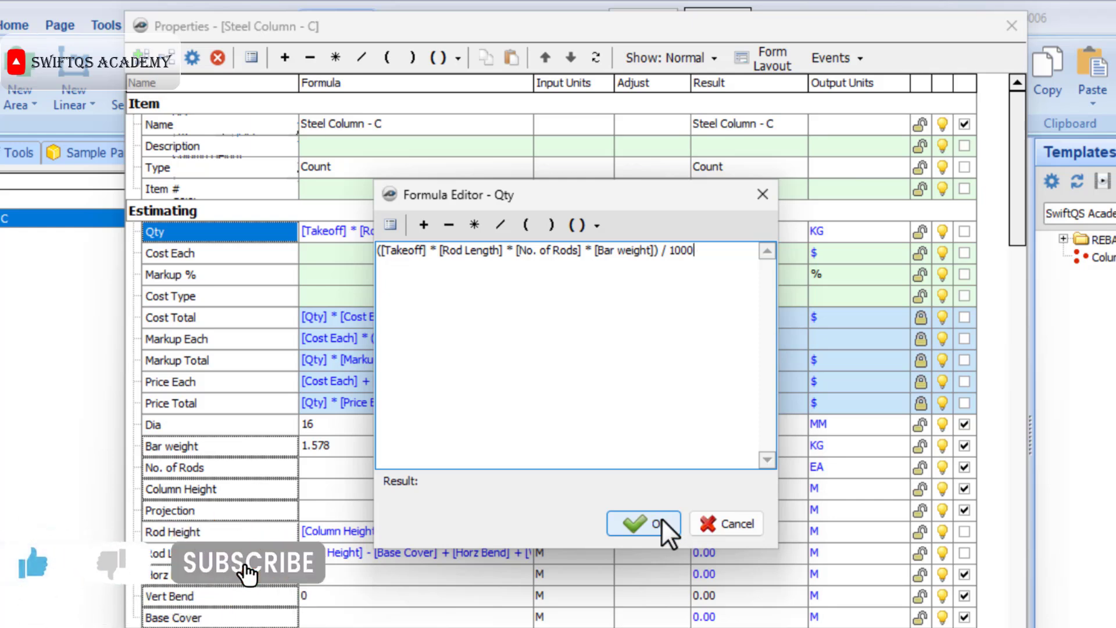
left_click(706, 521)
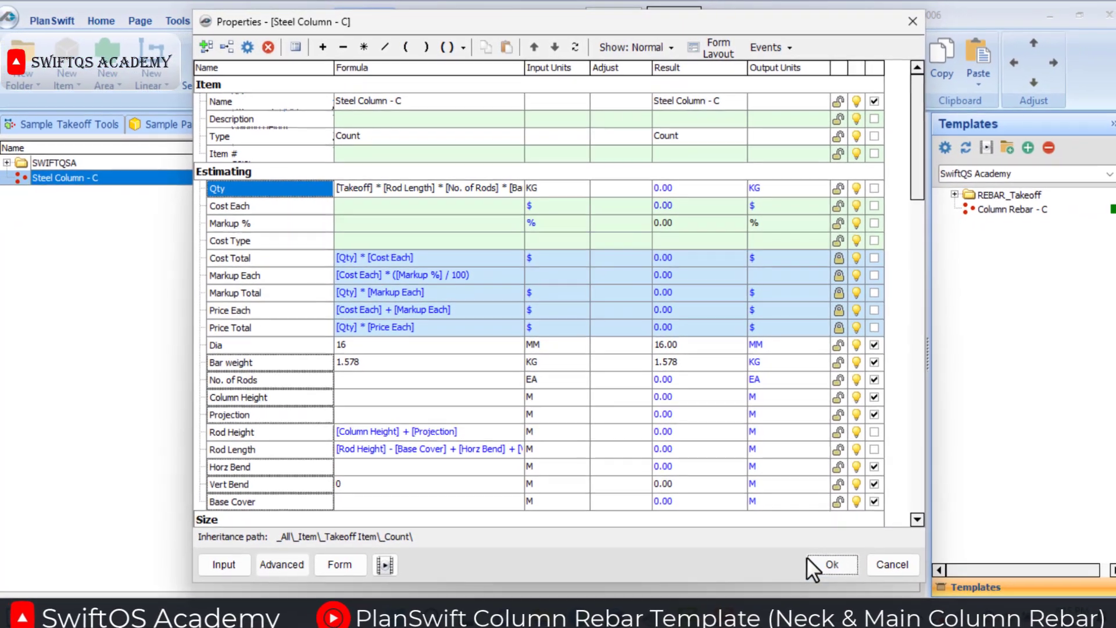
Save the template's properties and hide the Main Column Rebar - C2 and Neck Column Rebar - C2 takeoffs on the drawing page
left_click(808, 558)
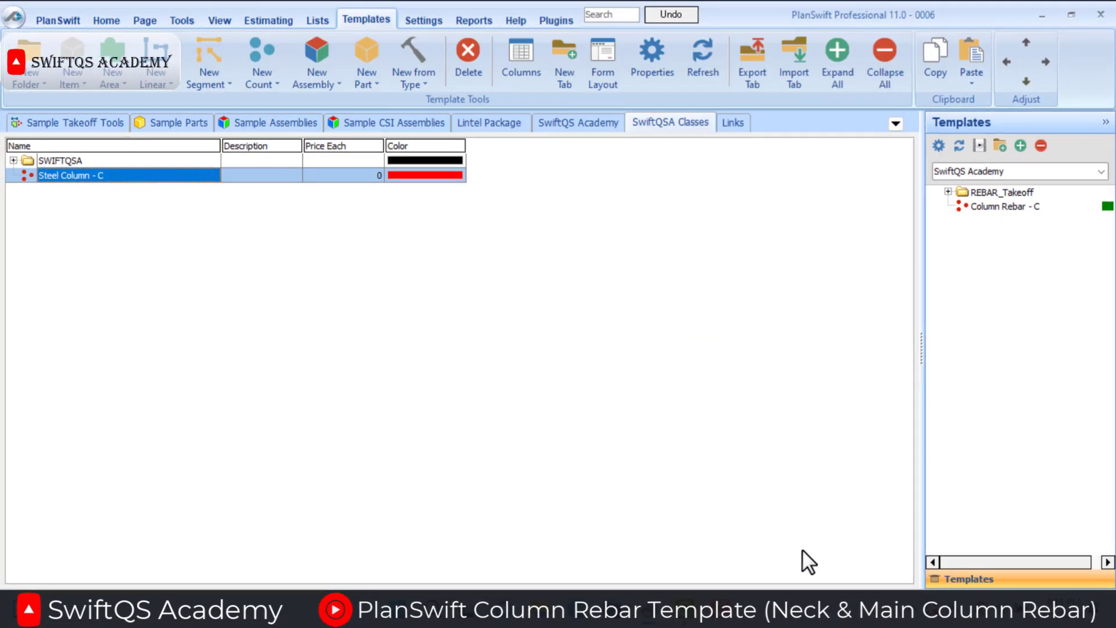
left_click(107, 19)
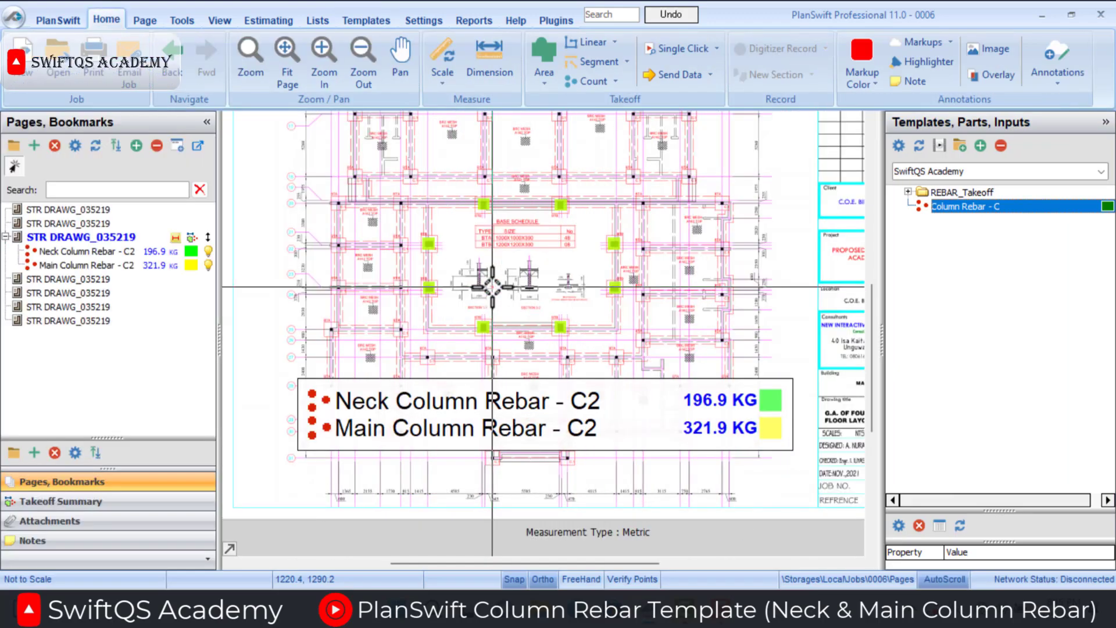
left_click(208, 263)
left_click(209, 250)
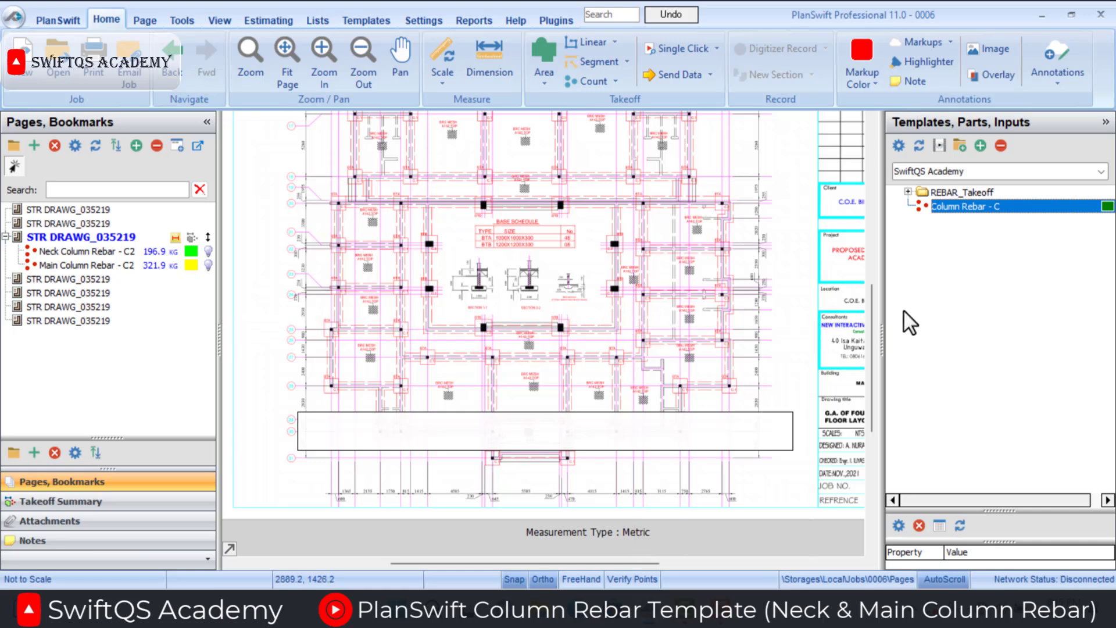
Start a new takeoff from the Steel Column - C template in the SwiftQSA Classes template set
left_click(1101, 171)
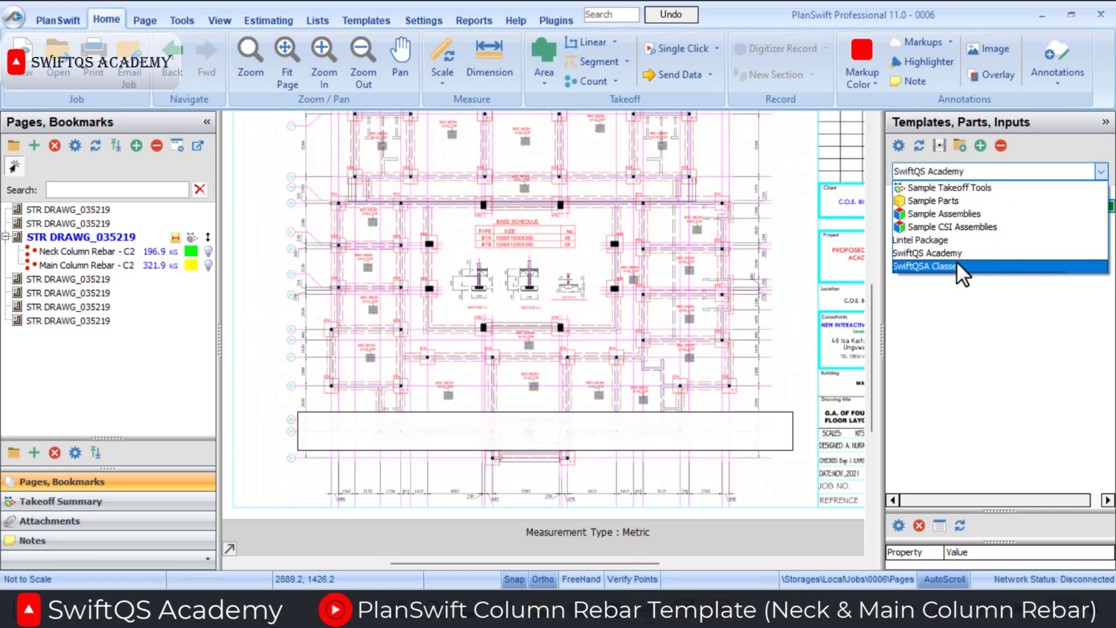
left_click(957, 261)
left_click(963, 201)
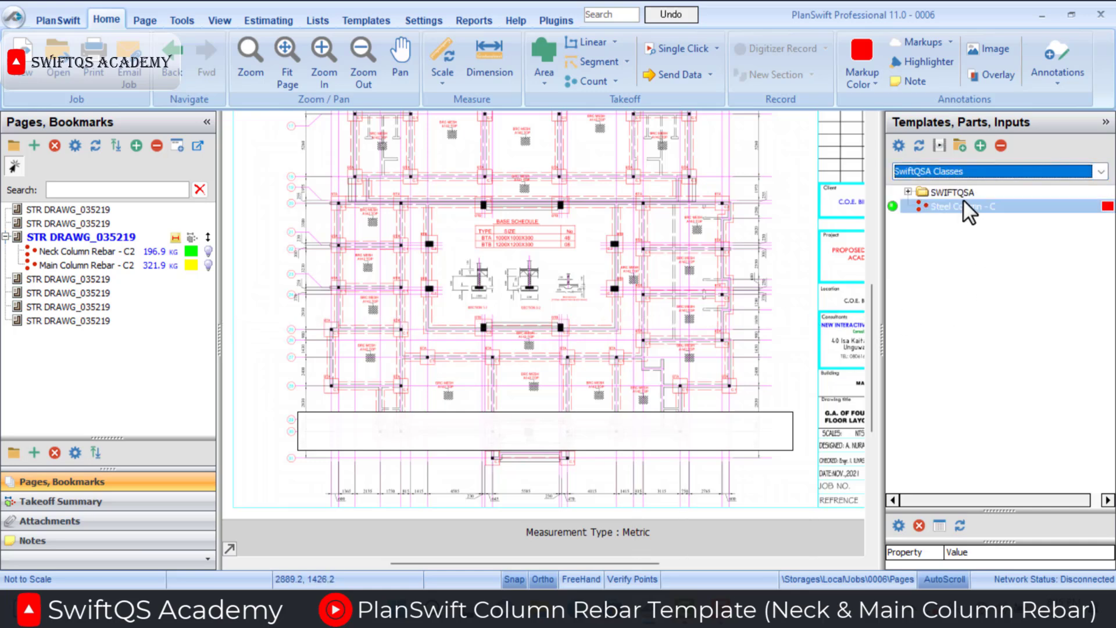
double_click(895, 204)
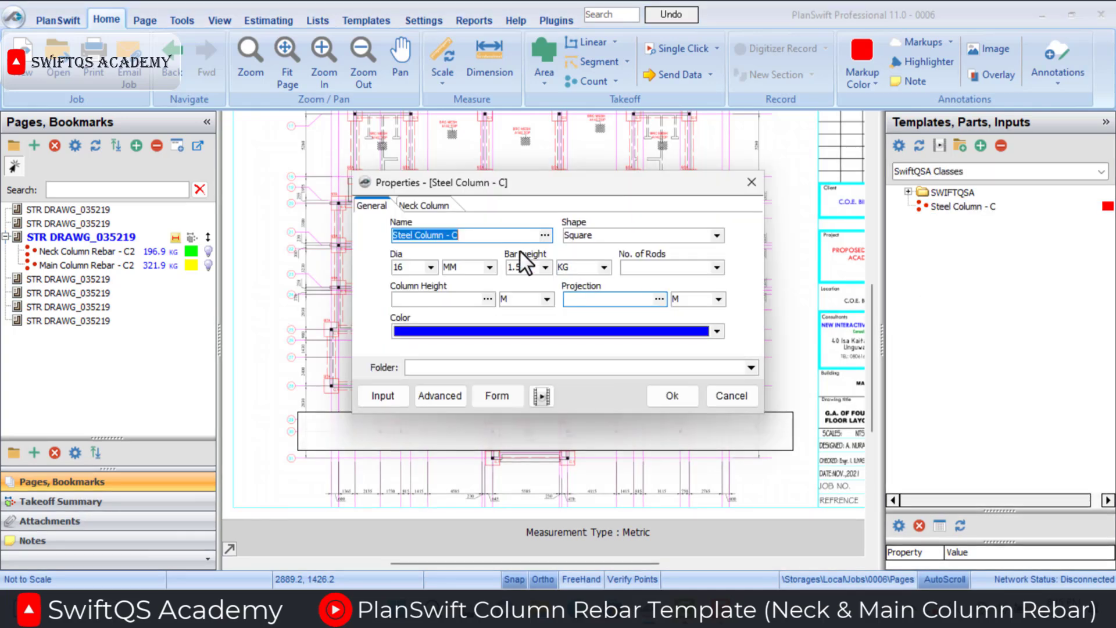
Extend the takeoff's name to Steel Column - C2 and set No. of Rods to 6
left_click(518, 235)
type("2")
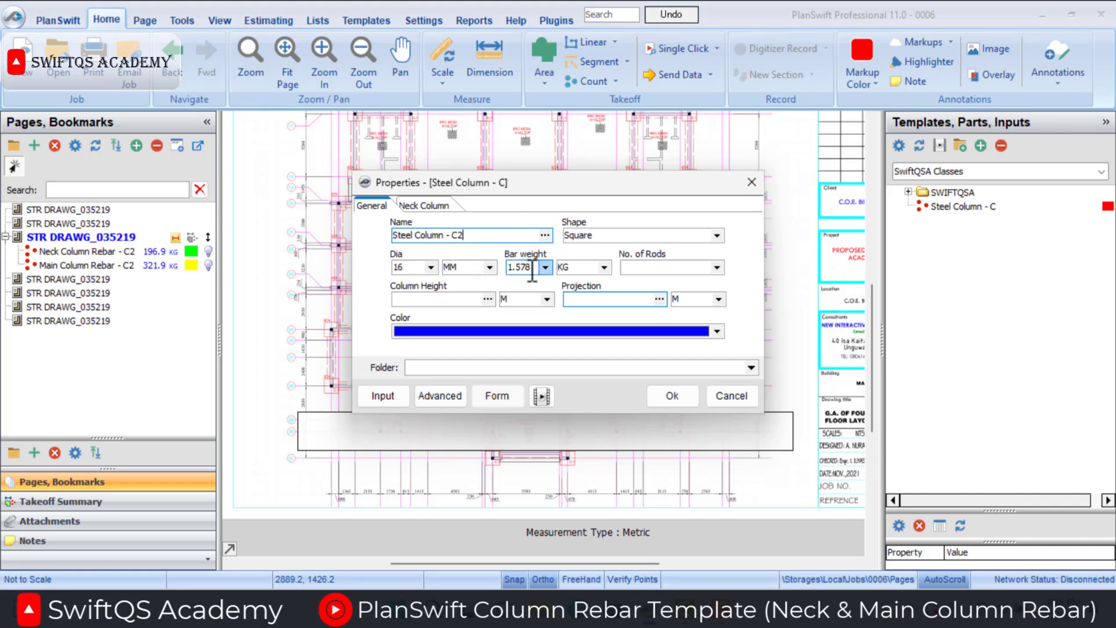
left_click(717, 268)
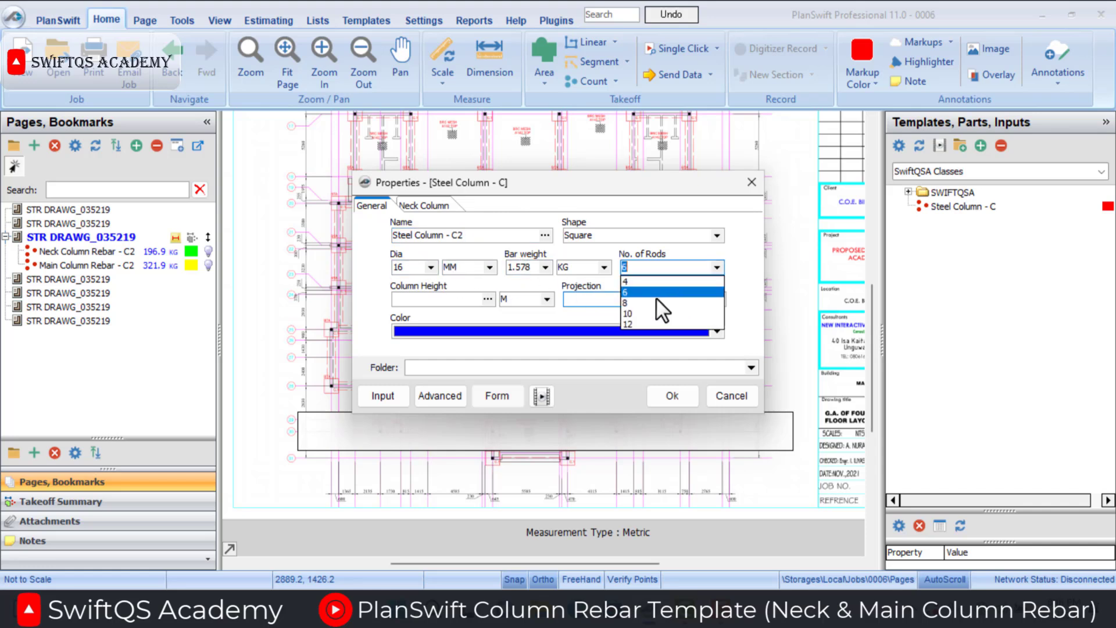
left_click(656, 298)
Set Column Height to 1.6 m and Projection to 0.75 m, and rename the takeoff Steel Neck Column - C2
left_click(469, 300)
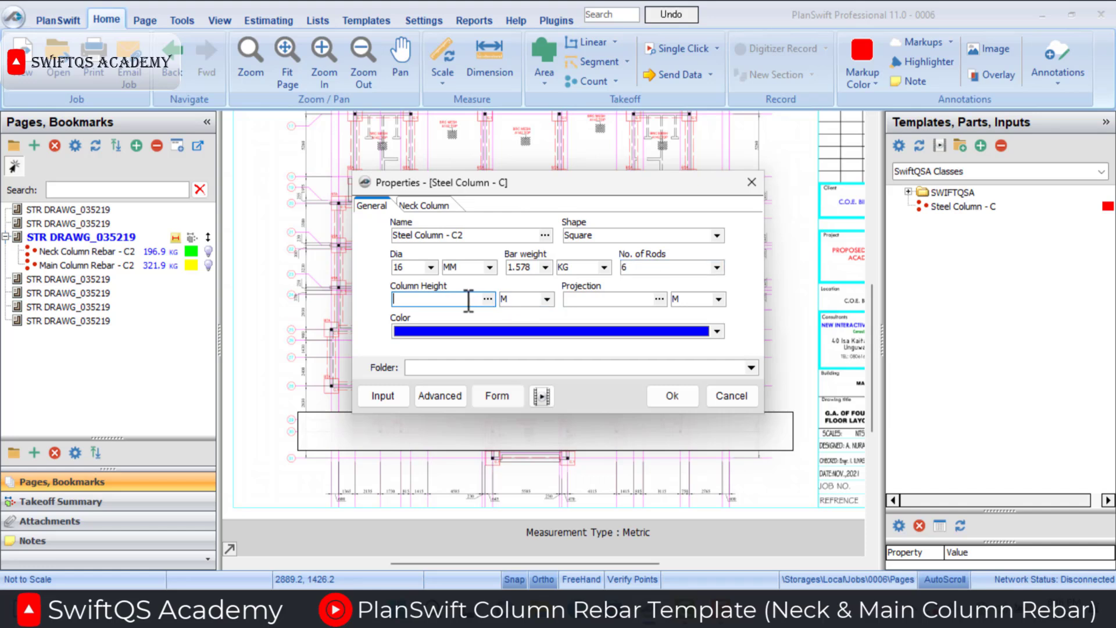
type("1.6")
left_click(571, 300)
type("0.75")
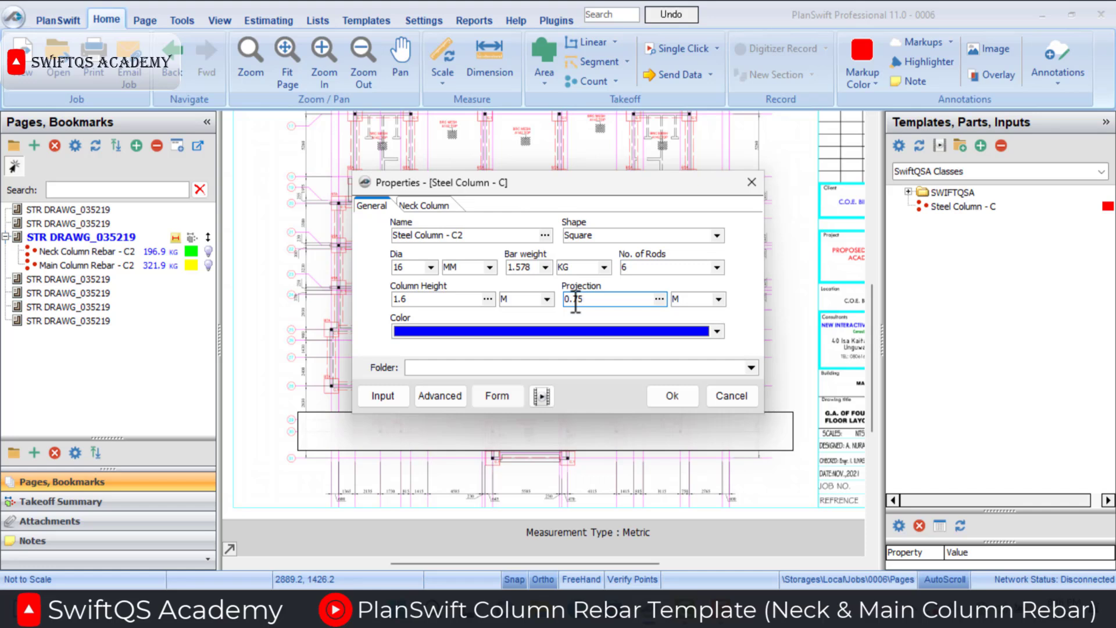
left_click(415, 235)
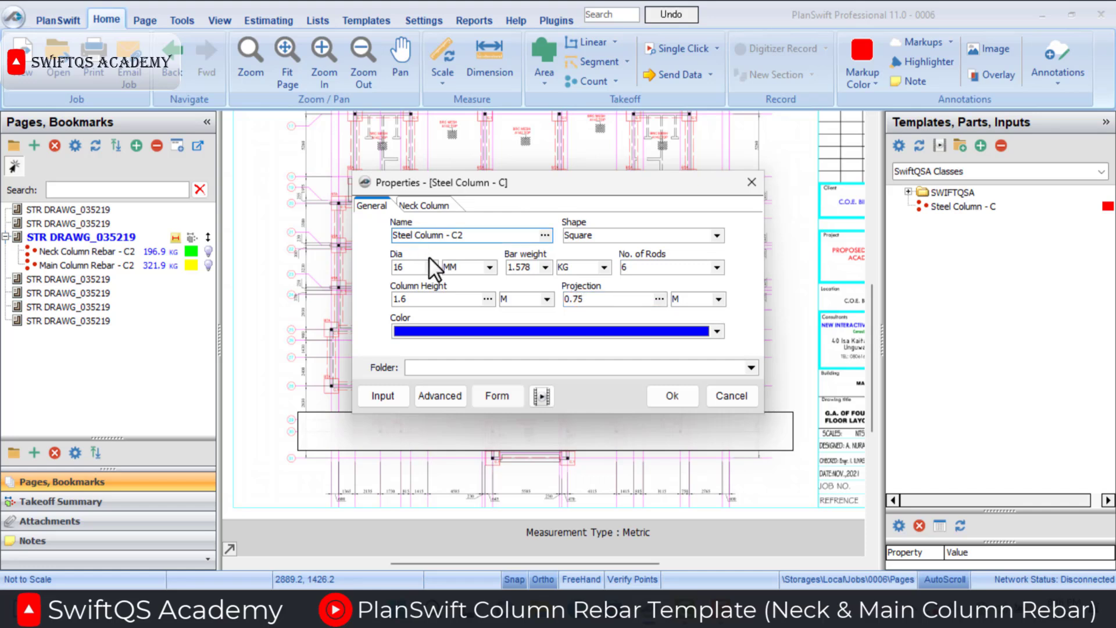
type("Neck")
Set the neck column's Horz Bend to 0.3 m and Base Cover to 0.05 m, and accept the takeoff properties
left_click(440, 206)
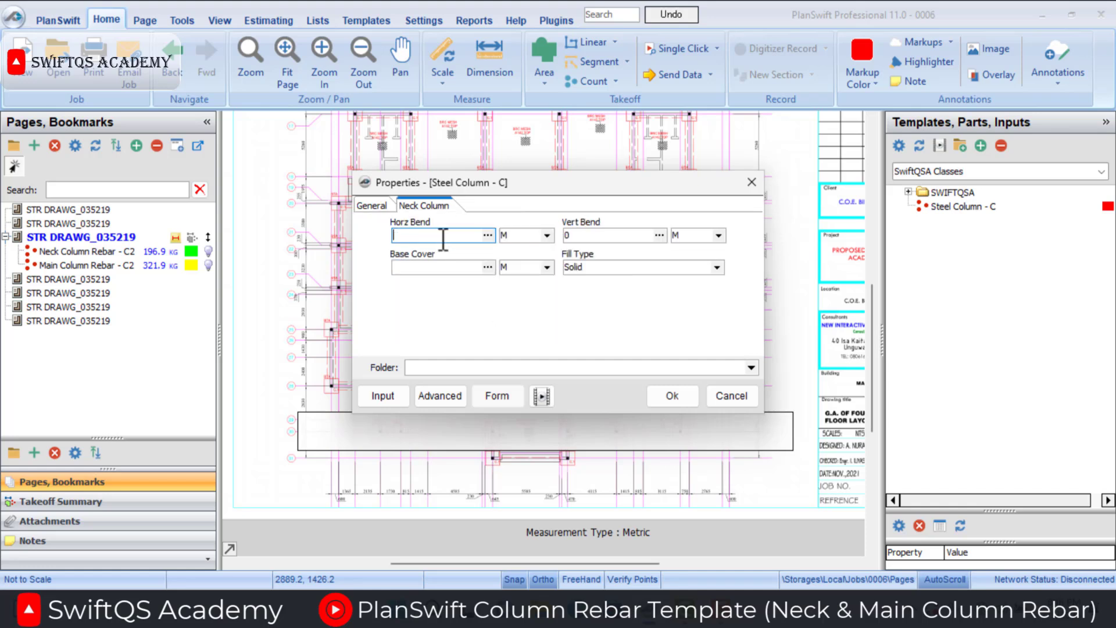
type("0.3")
left_click(573, 236)
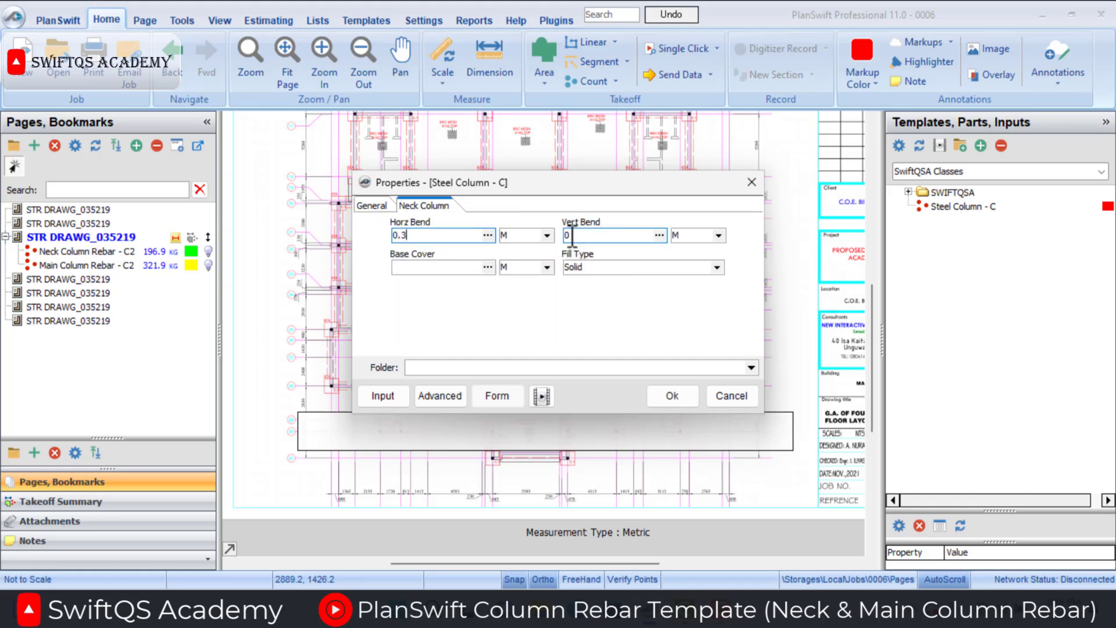
double_click(585, 235)
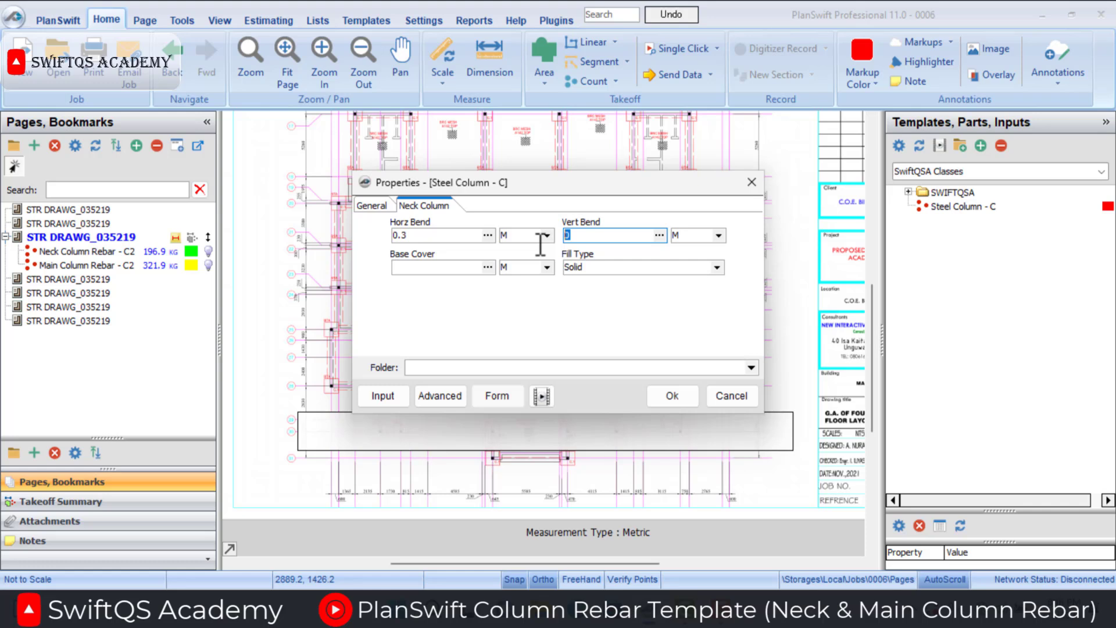
left_click(478, 267)
type("0.05")
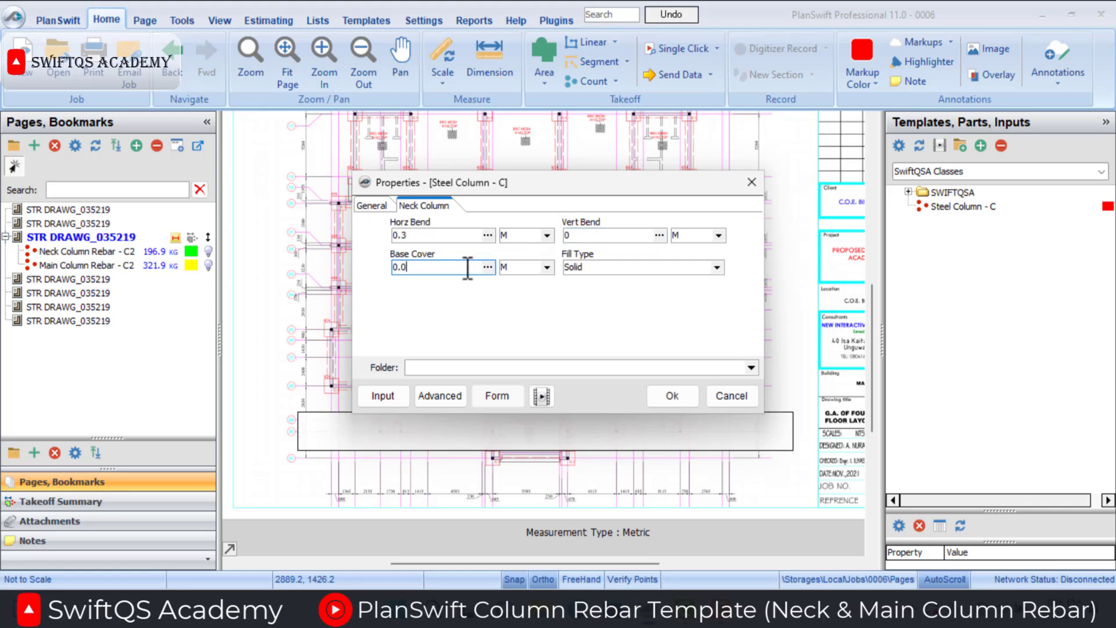
left_click(652, 389)
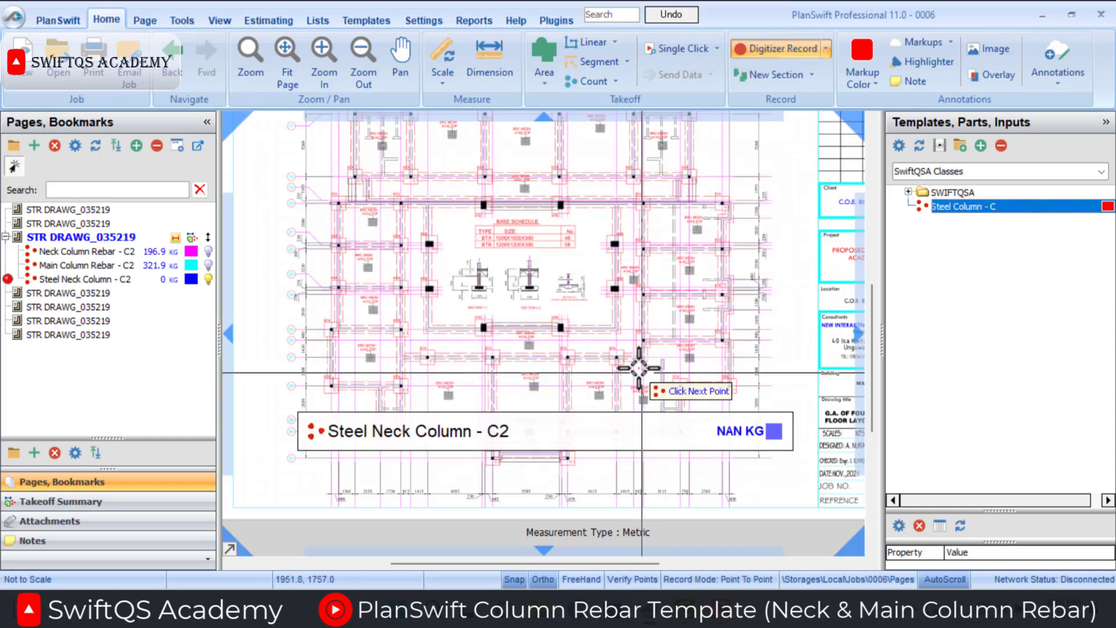
Mark the eight C2 columns around the central bay for the Steel Neck Column - C2 takeoff and stop recording
left_click(483, 205)
left_click(561, 205)
left_click(614, 243)
left_click(615, 288)
left_click(561, 327)
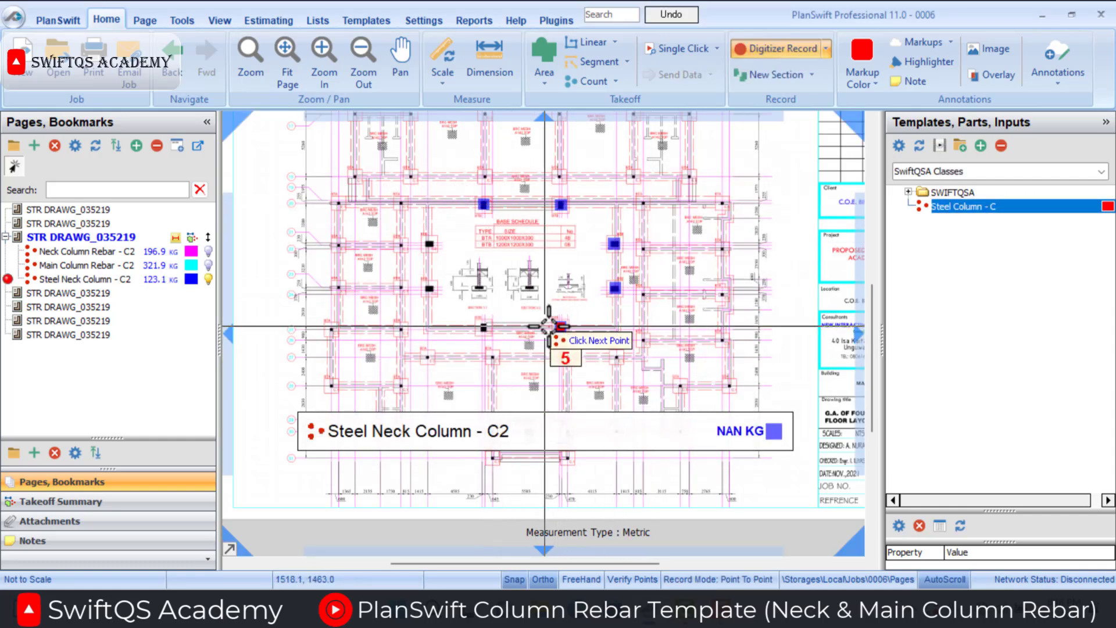
left_click(484, 327)
left_click(429, 287)
left_click(429, 244)
right_click(629, 274)
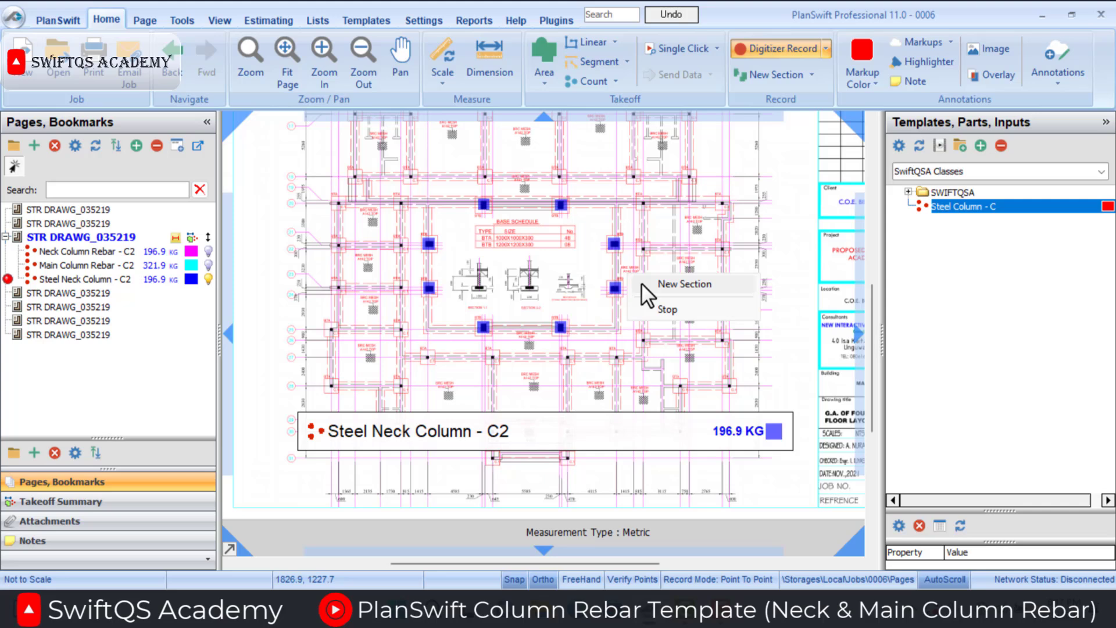
left_click(666, 308)
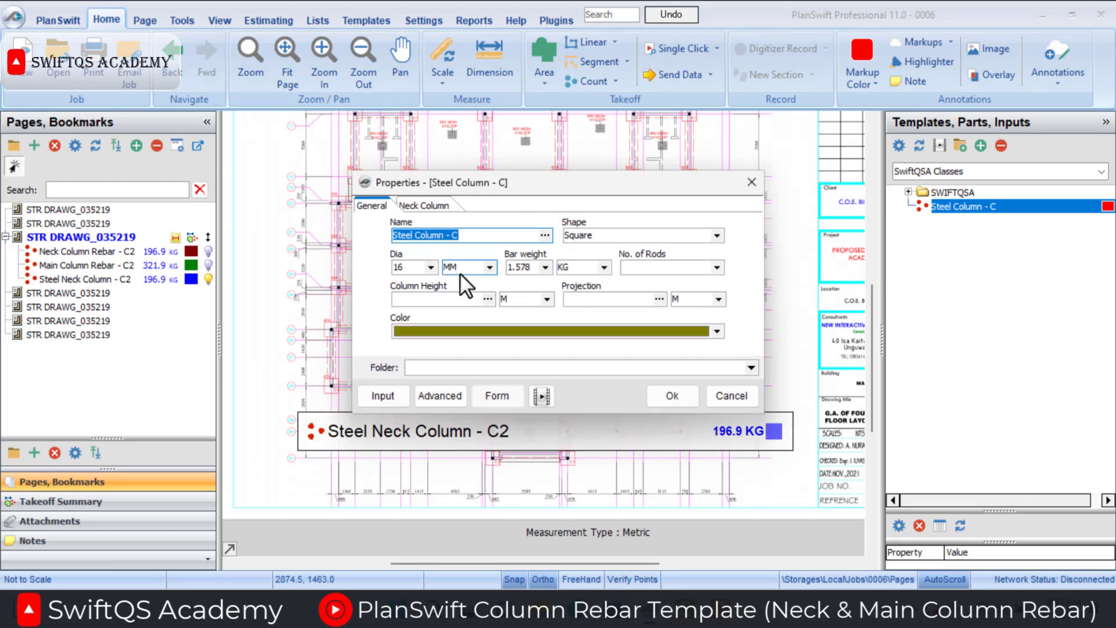
Name the second Steel Column - C takeoff Steel Main Column - C2 and set its No. of Rods to 6
left_click(489, 235)
type("2")
left_click(414, 235)
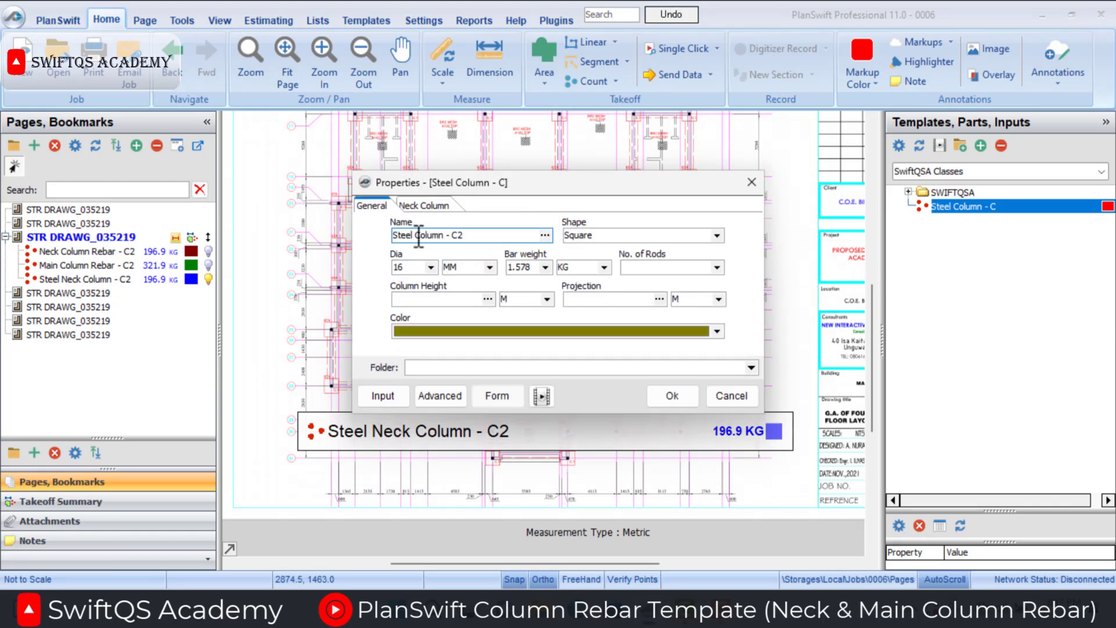
type("Main Column")
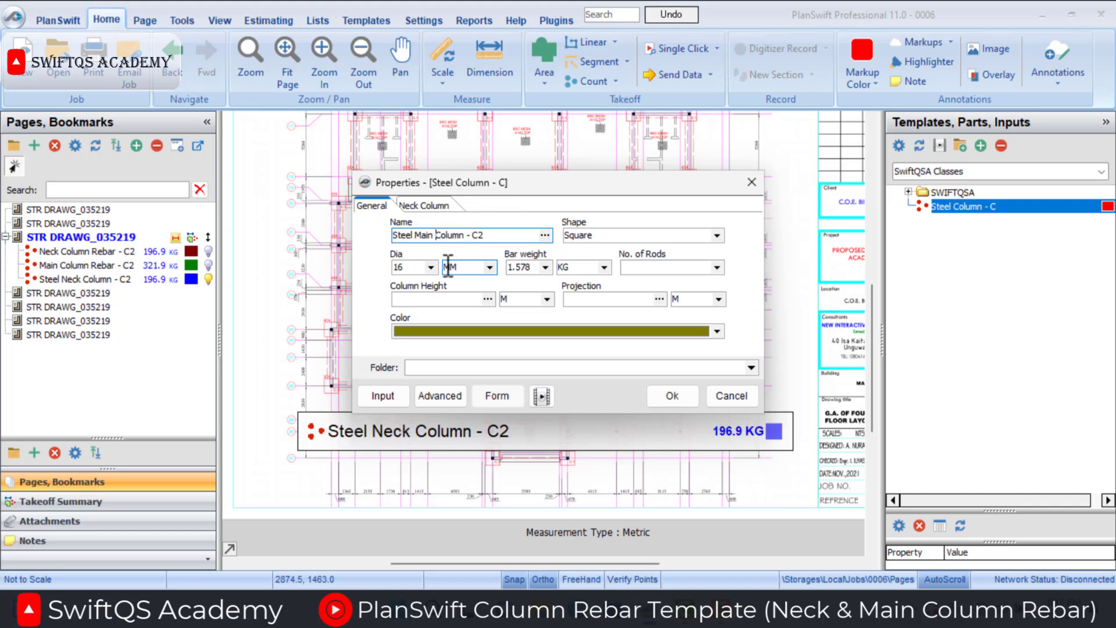
left_click(717, 267)
left_click(675, 291)
Set the main column's Column Height to 3.5 m and Projection to 0.75 m, and accept the takeoff properties
left_click(448, 299)
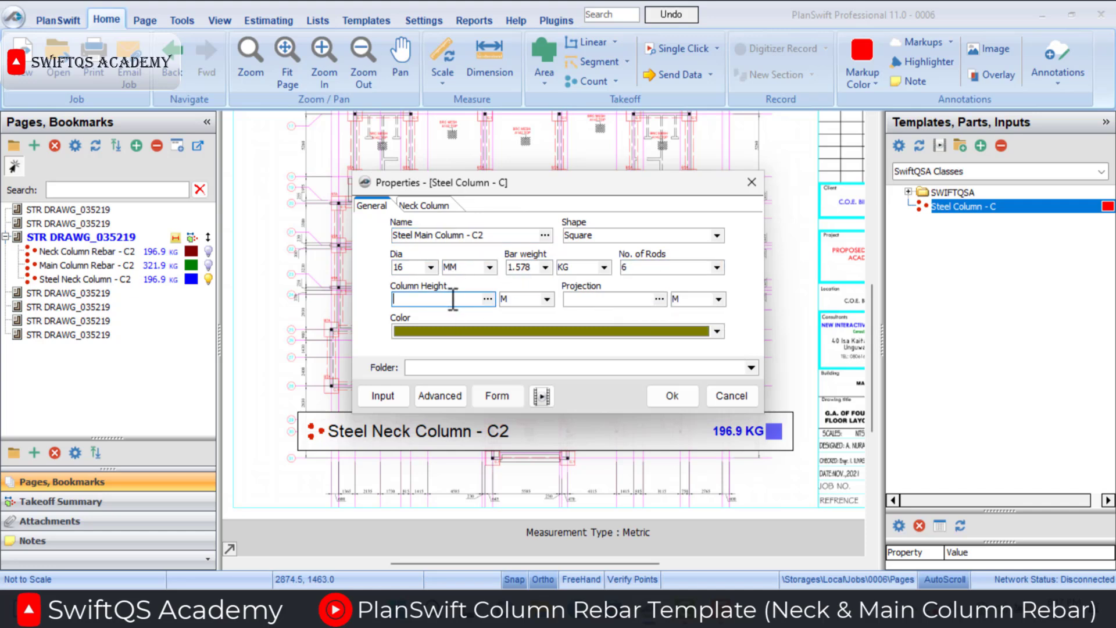
type("3.5")
left_click(614, 298)
type("0.75")
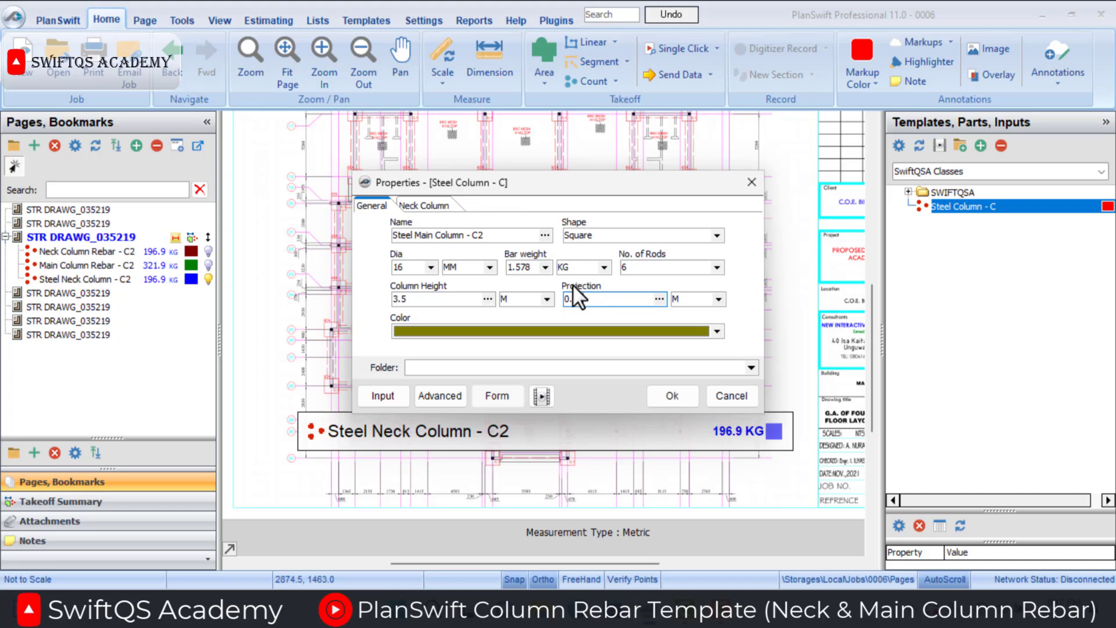
left_click(435, 207)
left_click(379, 206)
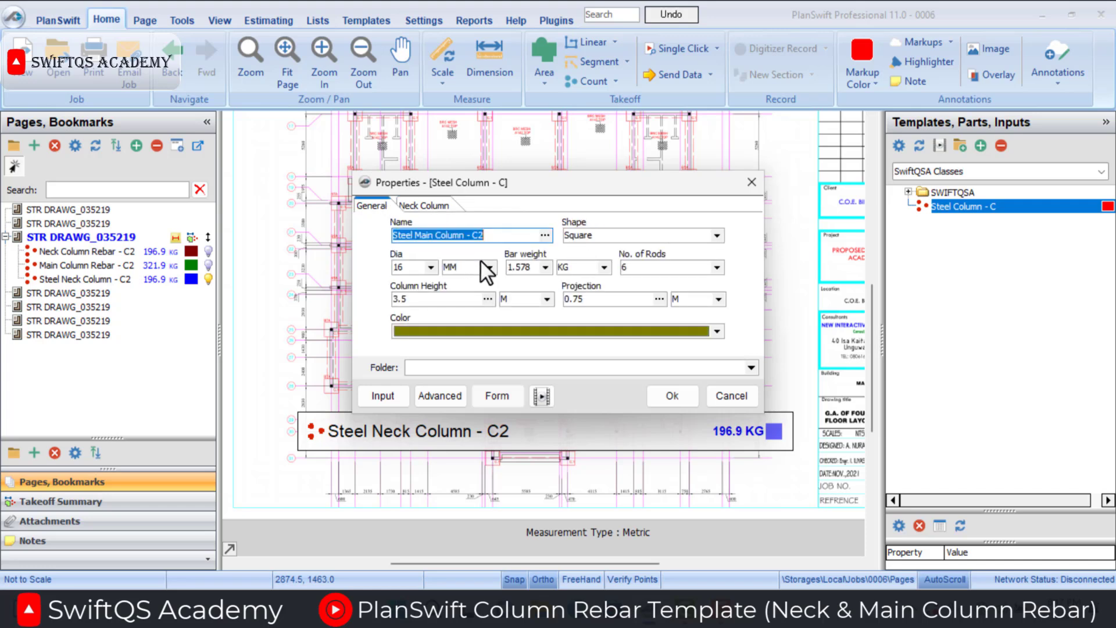
left_click(683, 389)
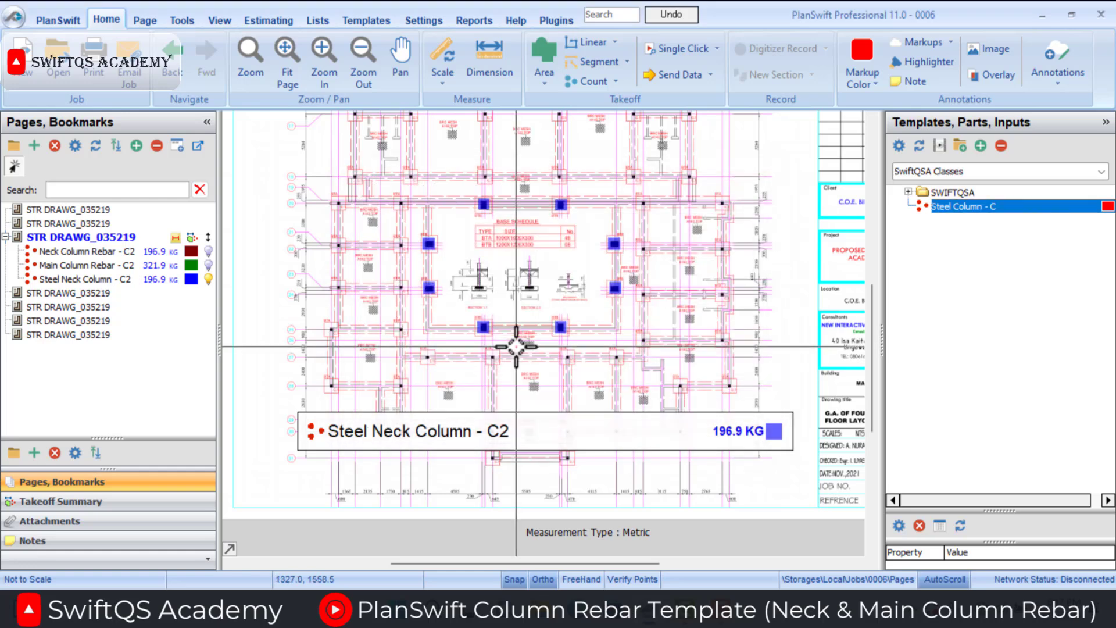
Mark the same eight C2 columns for the Steel Main Column - C2 takeoff and stop recording
left_click(561, 204)
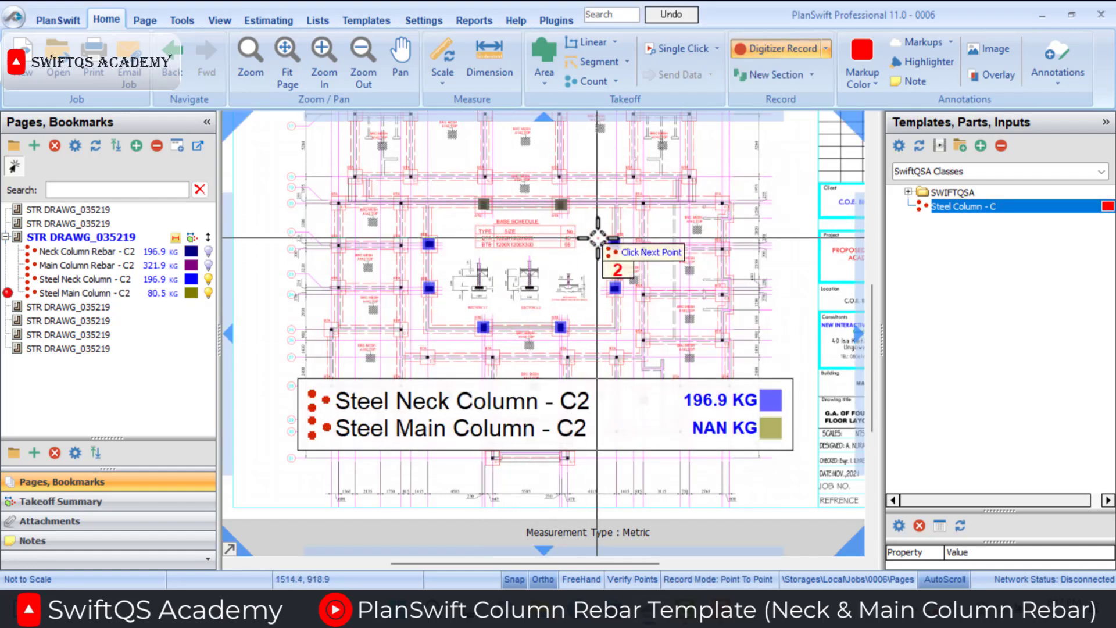
left_click(614, 244)
left_click(614, 288)
left_click(561, 327)
left_click(484, 328)
left_click(430, 287)
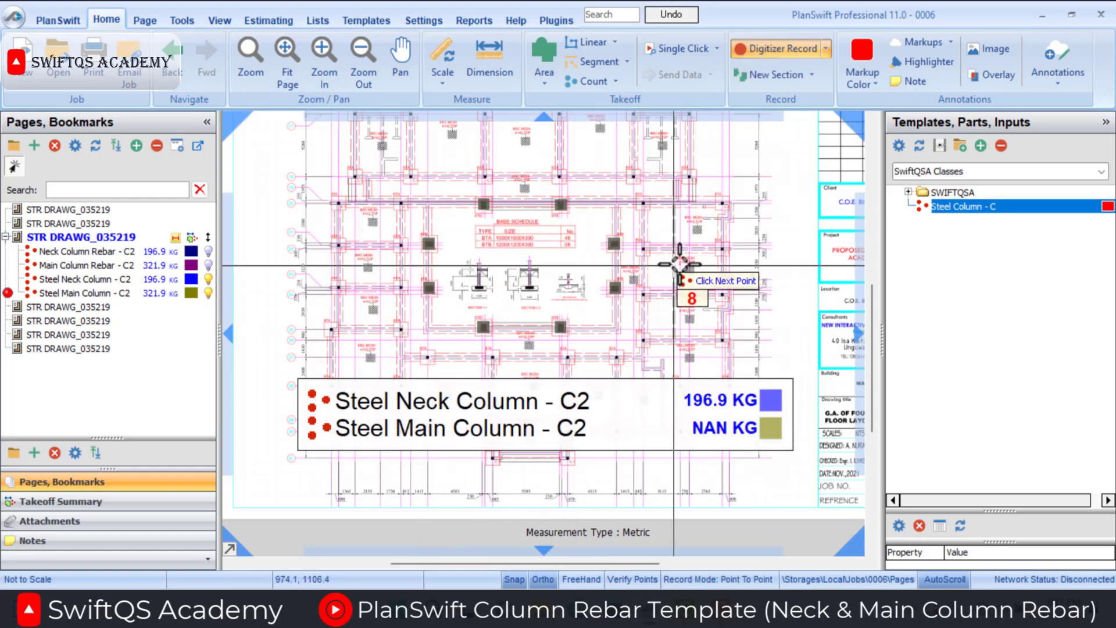
right_click(691, 265)
left_click(735, 294)
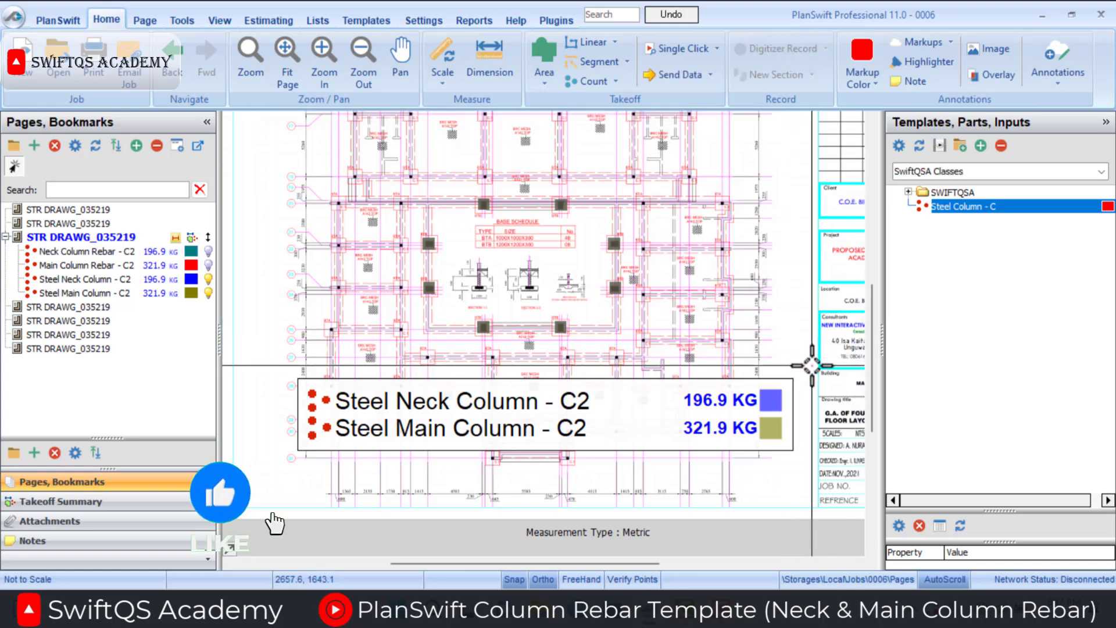